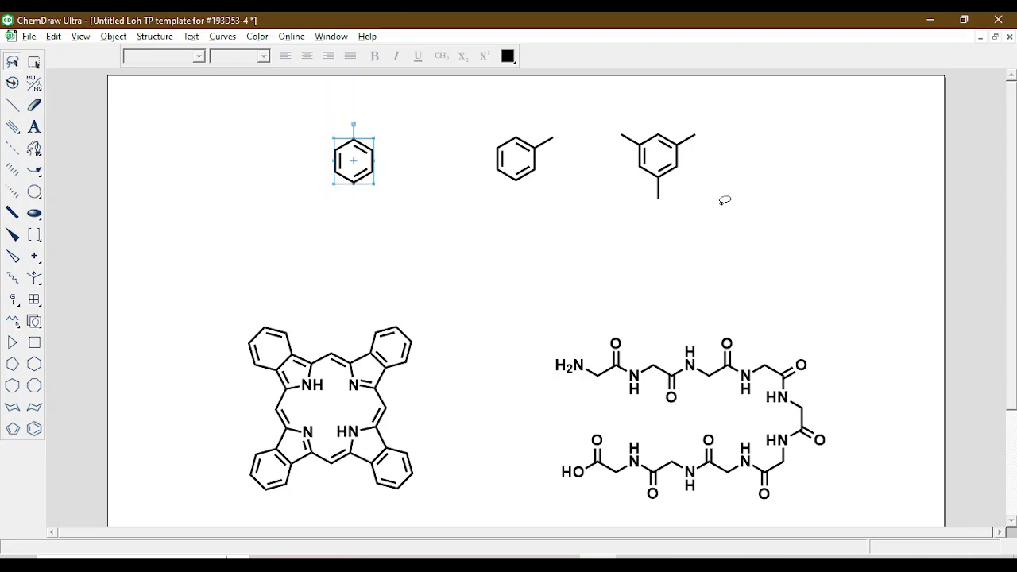
# - Delete all the existing structures from the page
pyautogui.moveTo(326, 255)
pyautogui.mouseDown()
pyautogui.moveTo(170, 347)
pyautogui.moveTo(458, 473)
pyautogui.moveTo(439, 309)
pyautogui.mouseUp()
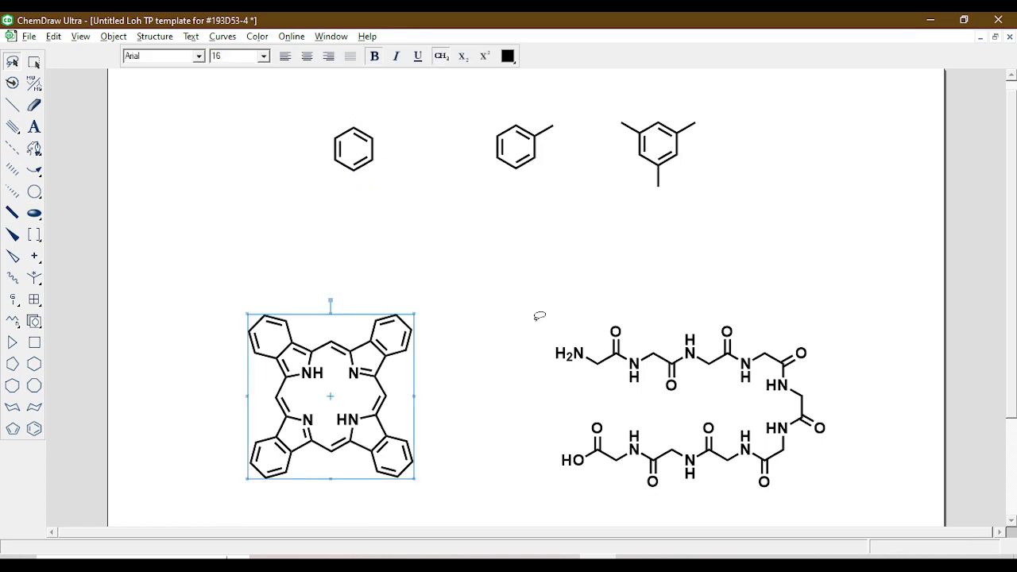
pyautogui.moveTo(543, 311)
pyautogui.mouseDown()
pyautogui.moveTo(758, 515)
pyautogui.moveTo(723, 273)
pyautogui.moveTo(673, 272)
pyautogui.mouseUp()
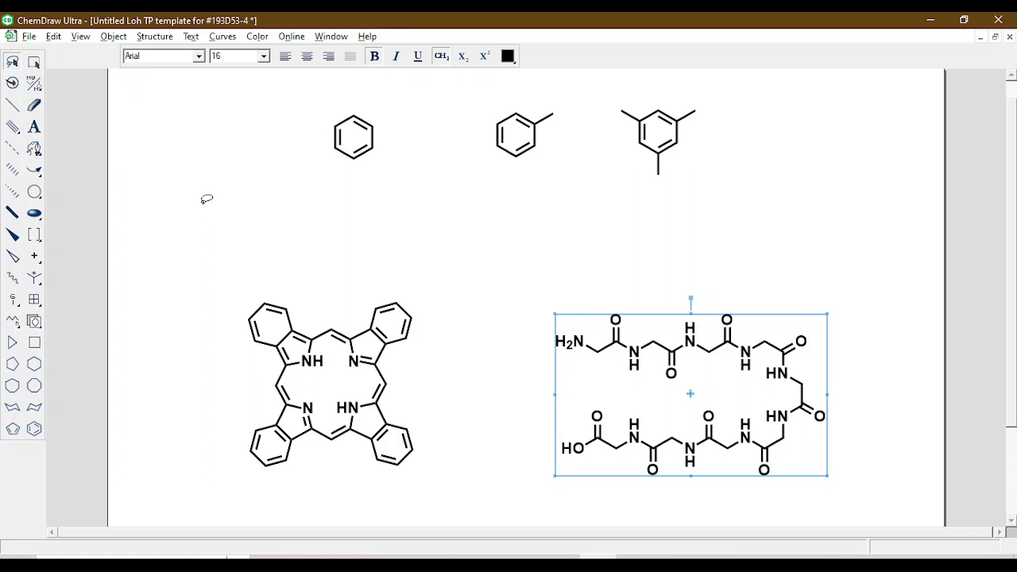
pyautogui.hotkey('ctrl', 'a')
pyautogui.press('Delete')
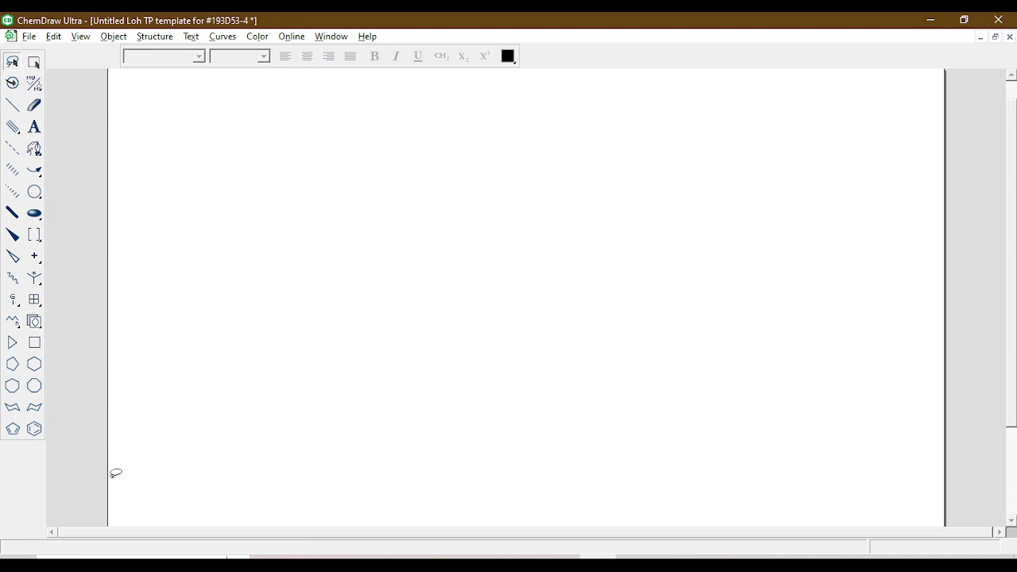
# - Place two separate benzene rings side by side in the upper part of the empty page
pyautogui.click(35, 429)
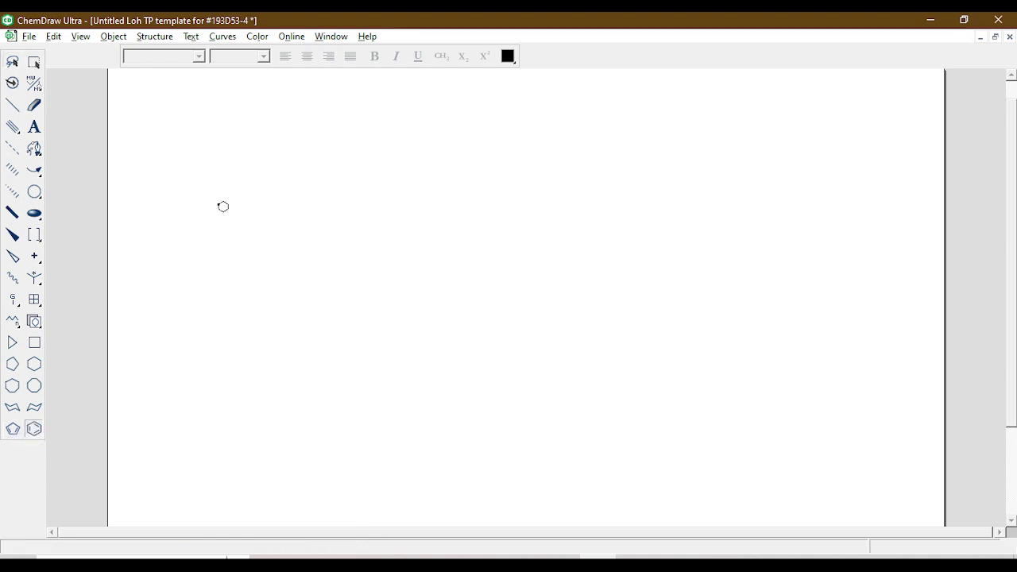
pyautogui.click(228, 187)
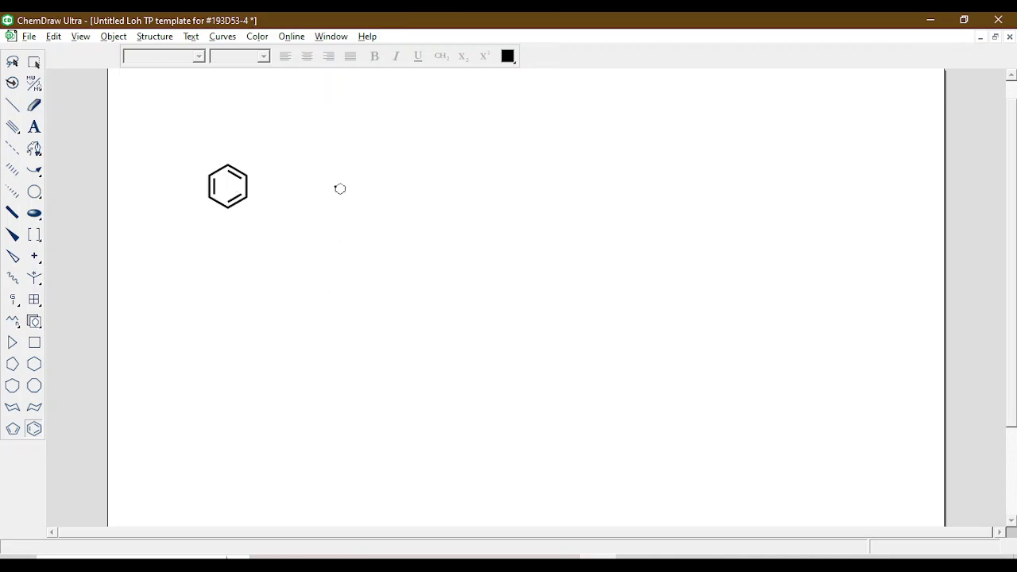
pyautogui.click(358, 188)
# - Add a single bond to the top carbon of the second benzene ring and label its end OH
pyautogui.click(12, 105)
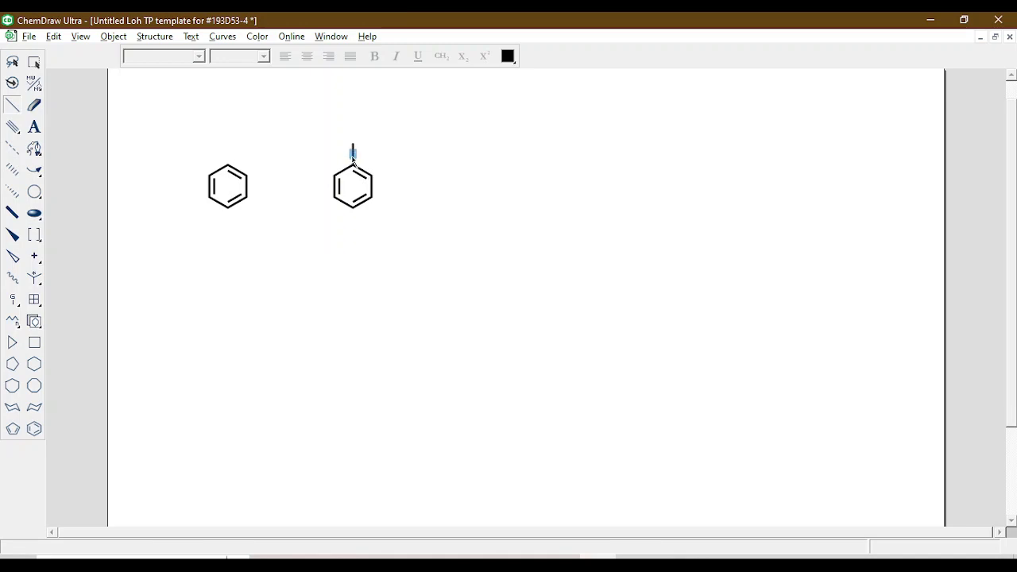
pyautogui.click(33, 130)
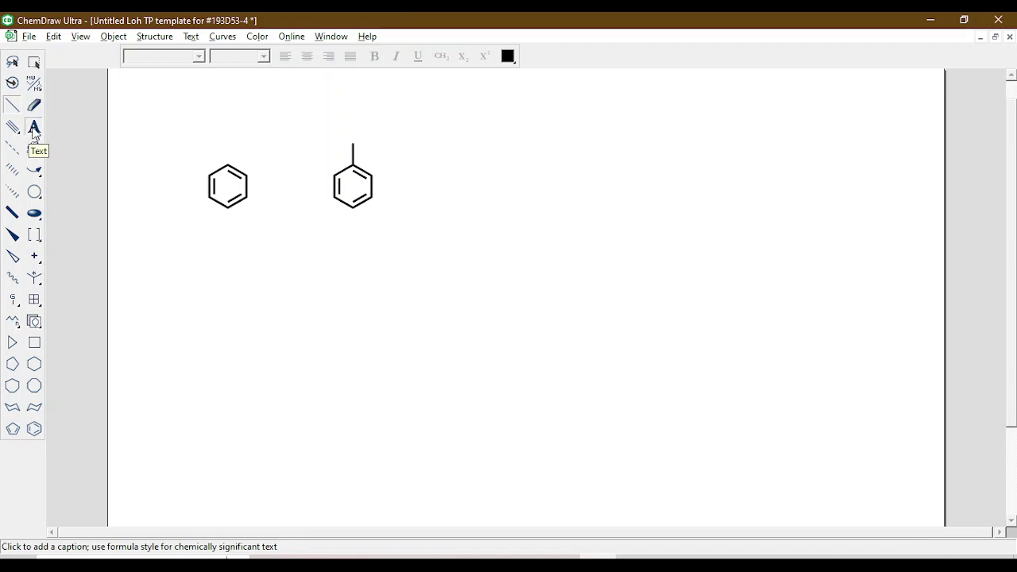
pyautogui.click(352, 144)
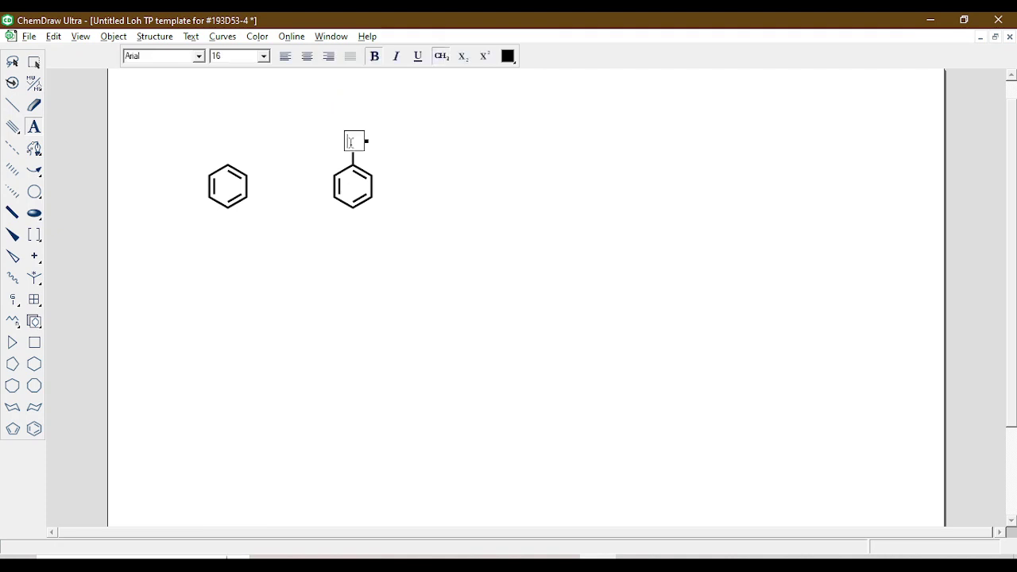
pyautogui.write('OH')
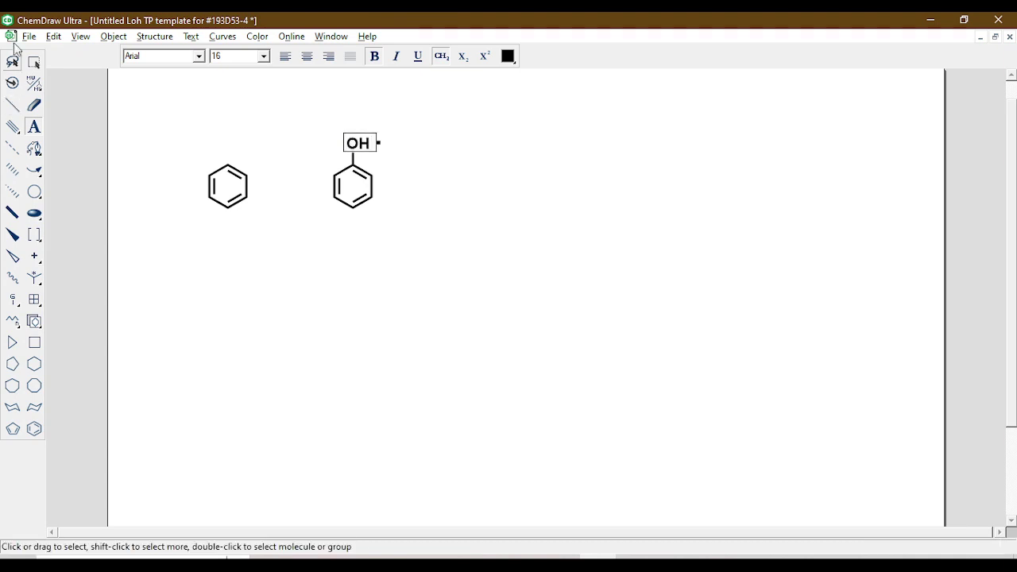
pyautogui.click(13, 62)
pyautogui.click(255, 153)
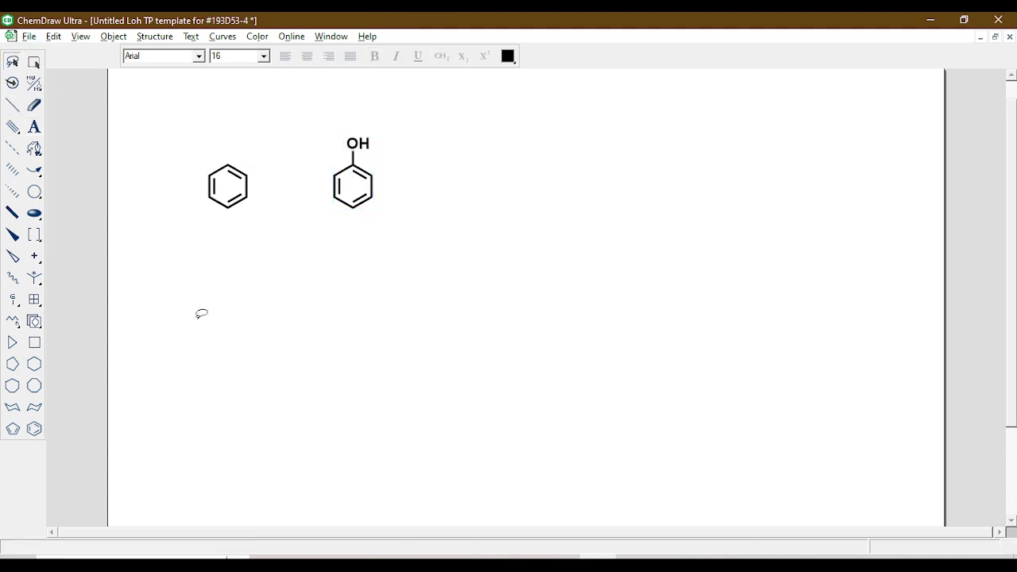
# - Place a third benzene ring beside the phenol and add single bonds to its top and bottom carbons
pyautogui.click(37, 431)
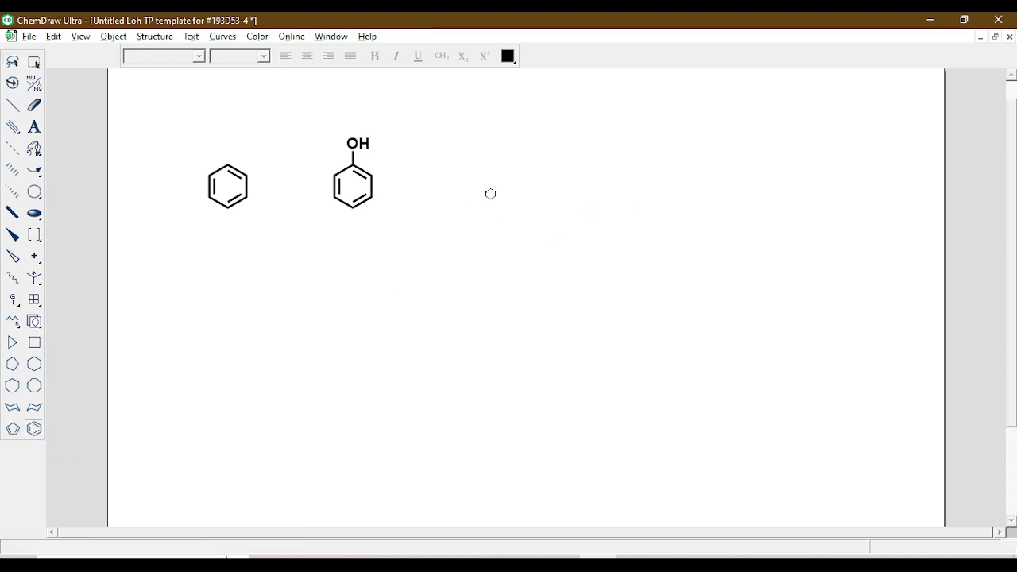
pyautogui.click(490, 194)
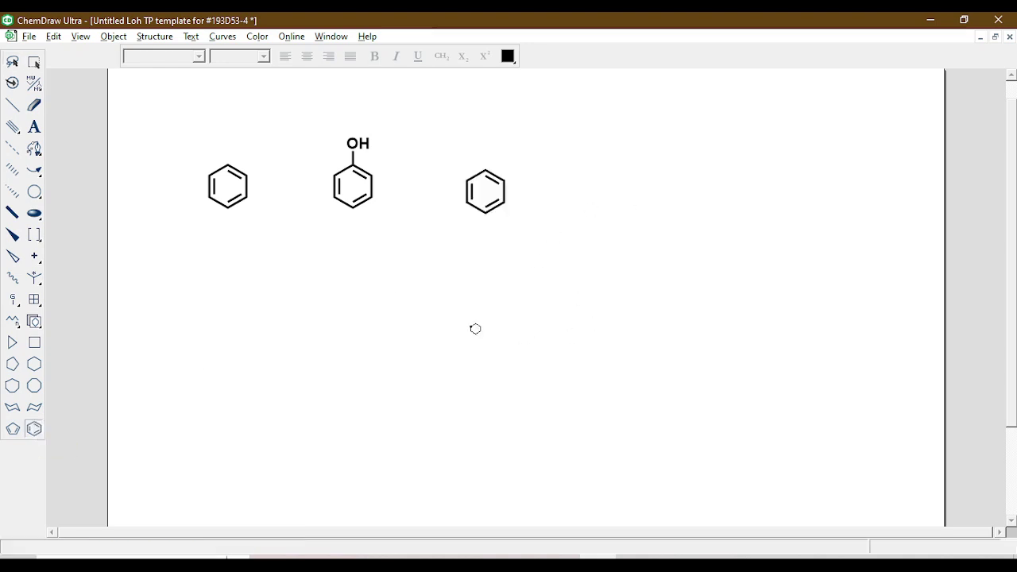
pyautogui.click(12, 105)
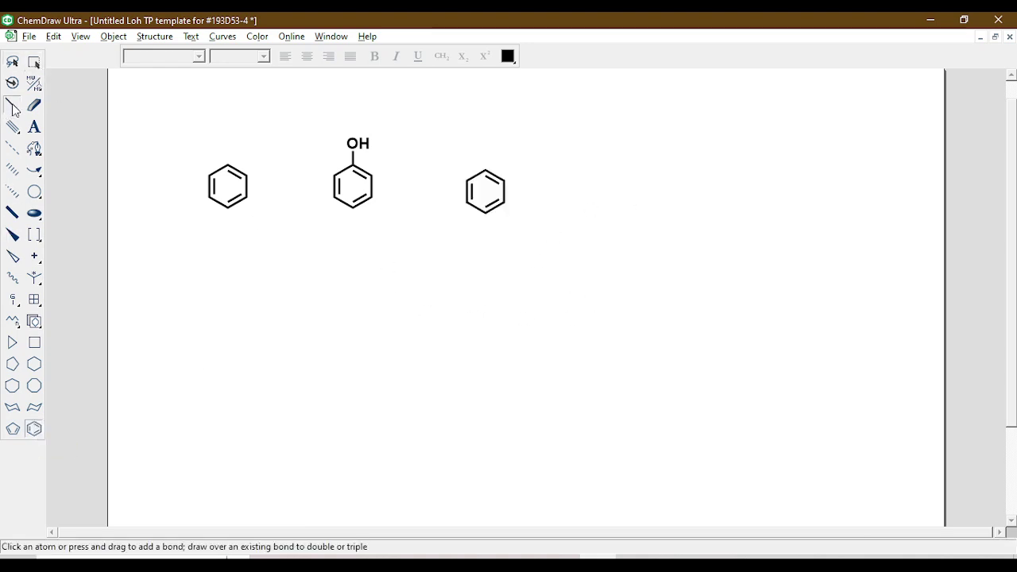
pyautogui.click(482, 167)
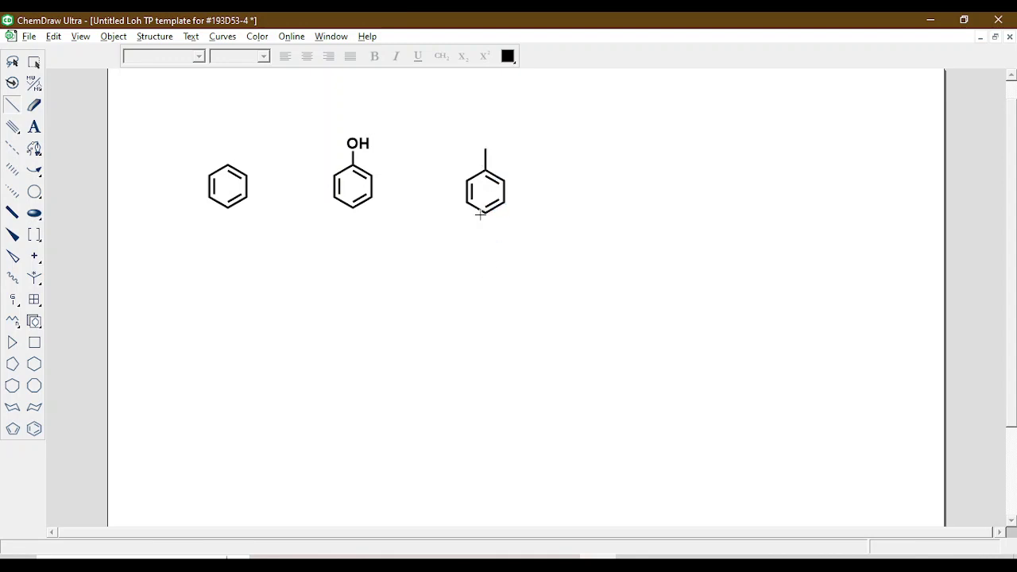
pyautogui.click(484, 213)
# - Label the third ring's top bond end OH and its bottom bond end Cl
pyautogui.click(35, 126)
pyautogui.click(486, 148)
pyautogui.write('OH')
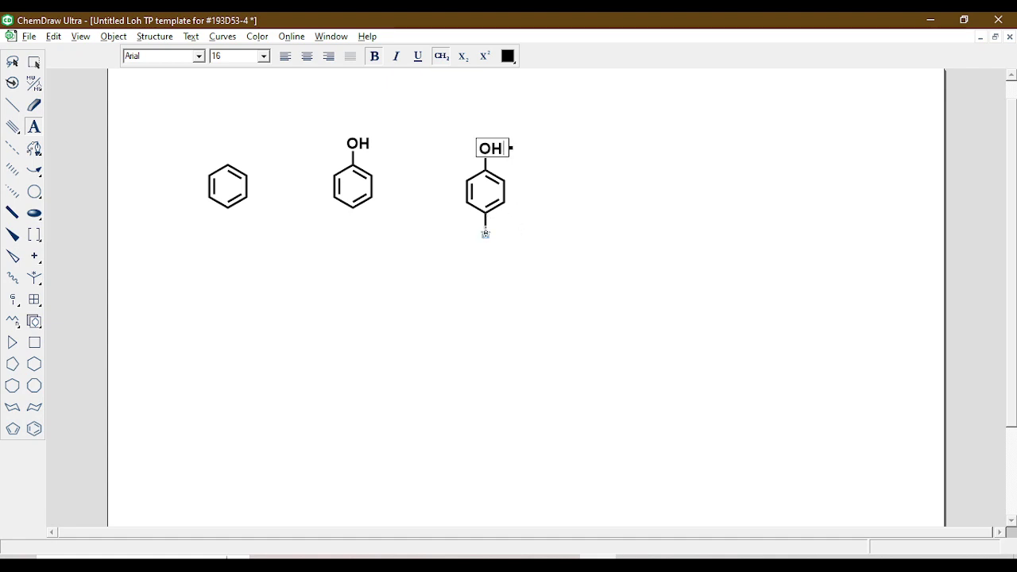
pyautogui.click(485, 233)
pyautogui.write('Cl')
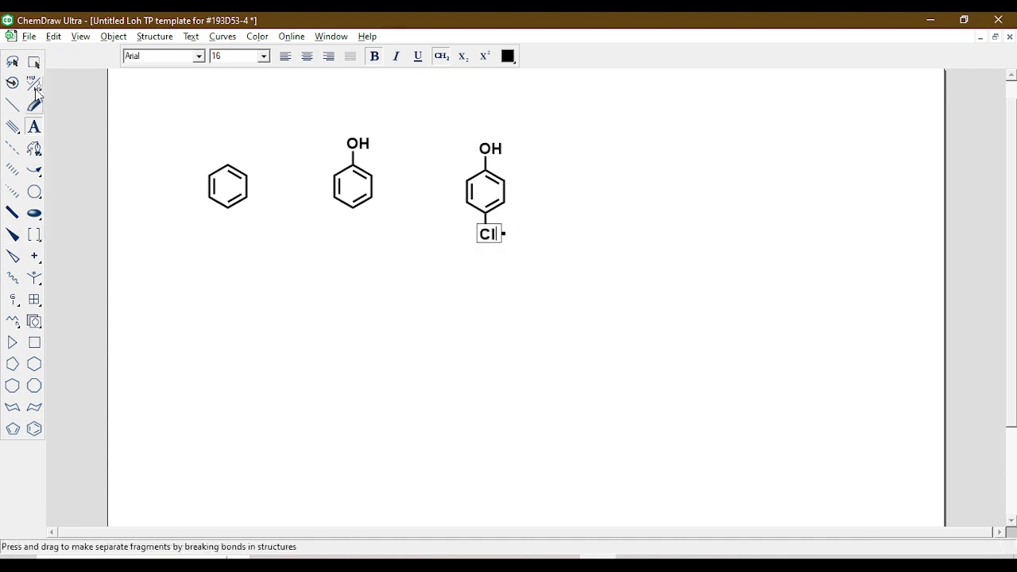
# - Place a fourth benzene ring beside the chlorophenol and add single bonds to its top and bottom carbons
pyautogui.click(33, 429)
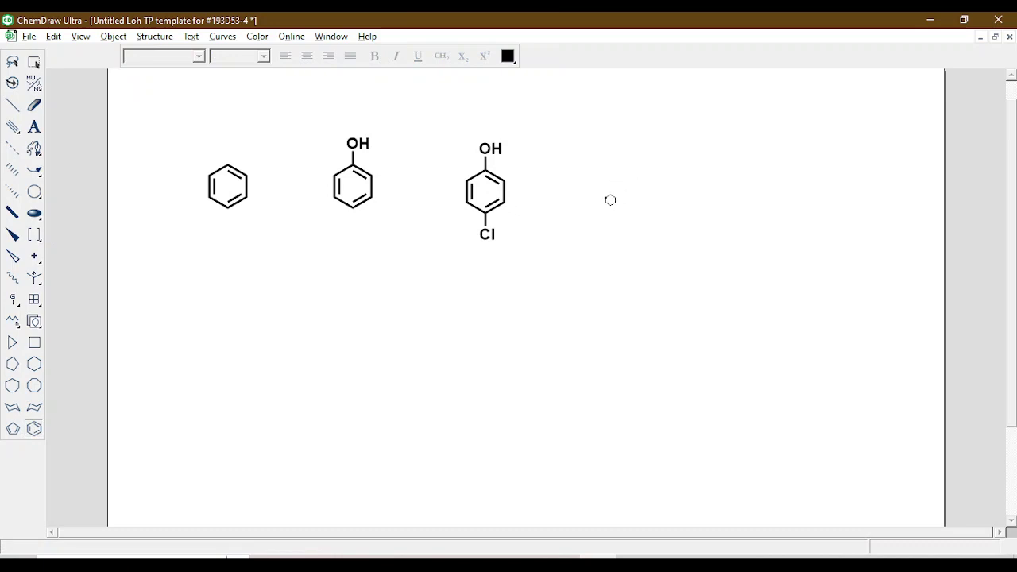
pyautogui.click(624, 194)
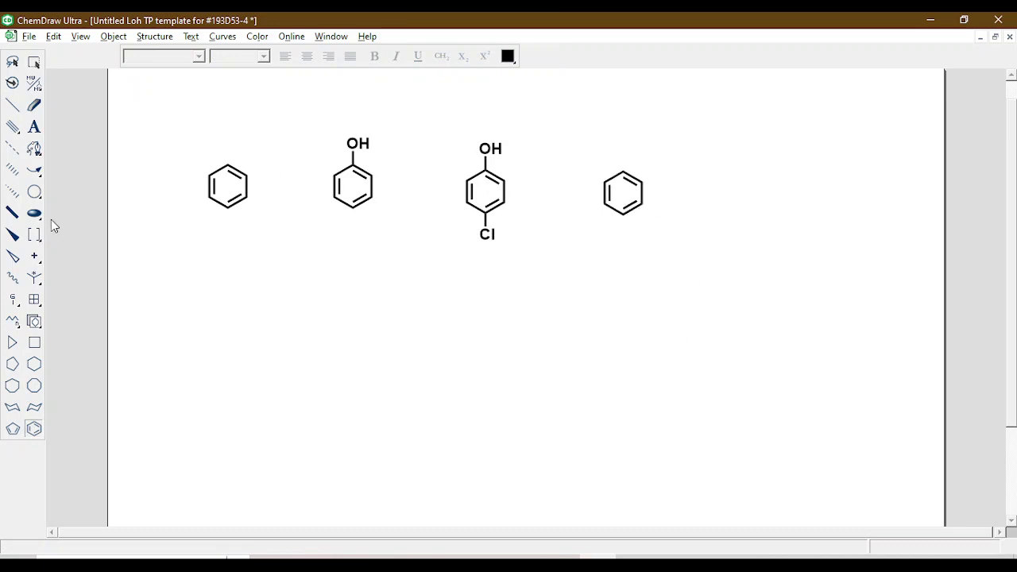
pyautogui.click(12, 104)
pyautogui.click(622, 212)
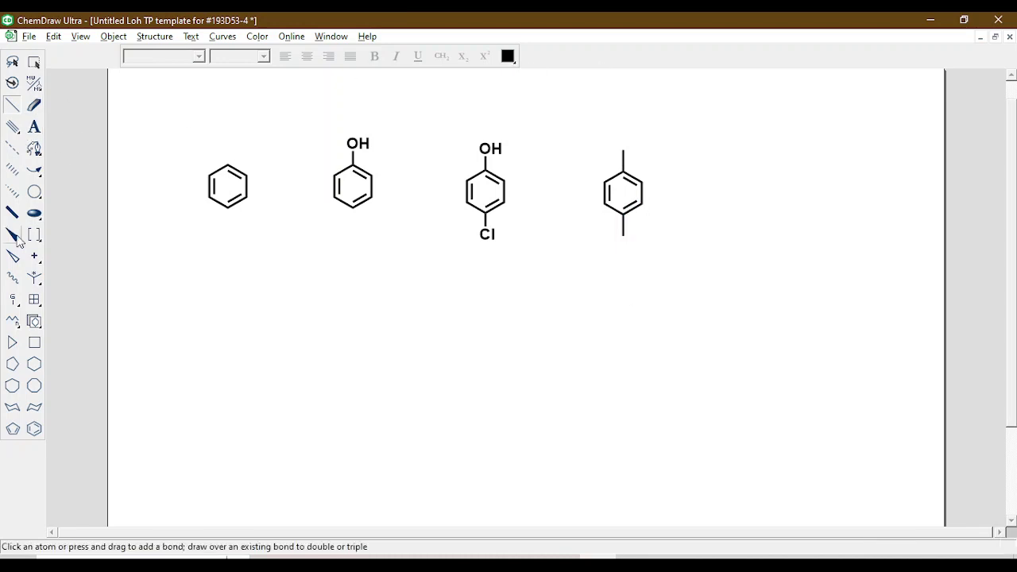
# - Label both the top and bottom bond ends of the fourth ring Cl
pyautogui.click(35, 129)
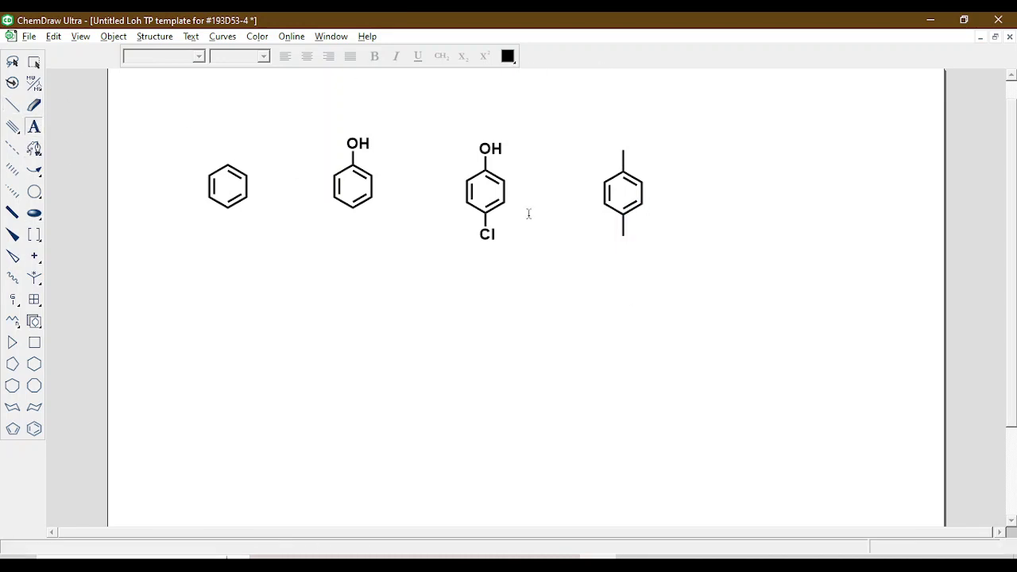
pyautogui.click(623, 149)
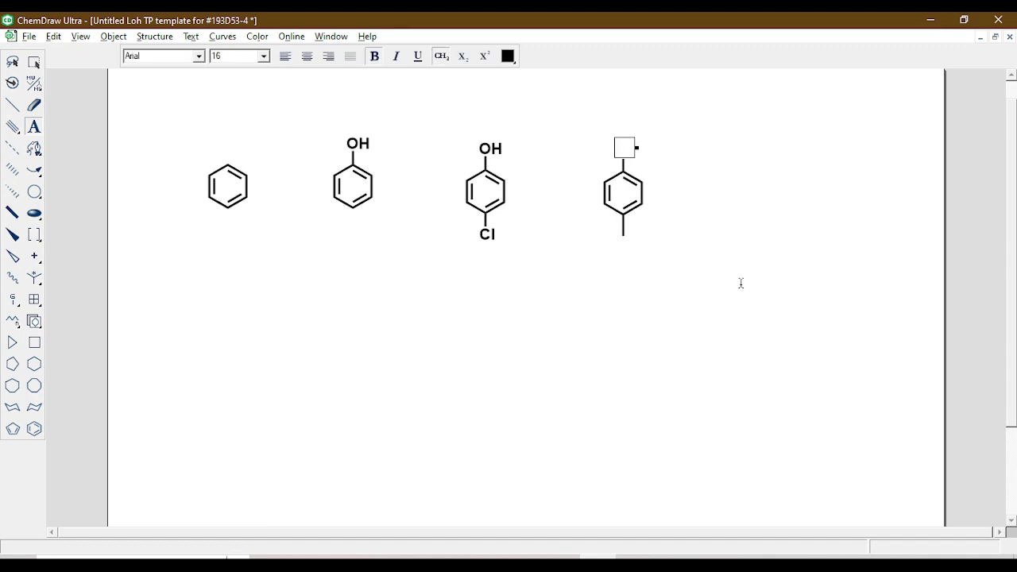
pyautogui.write('Cl')
pyautogui.click(689, 261)
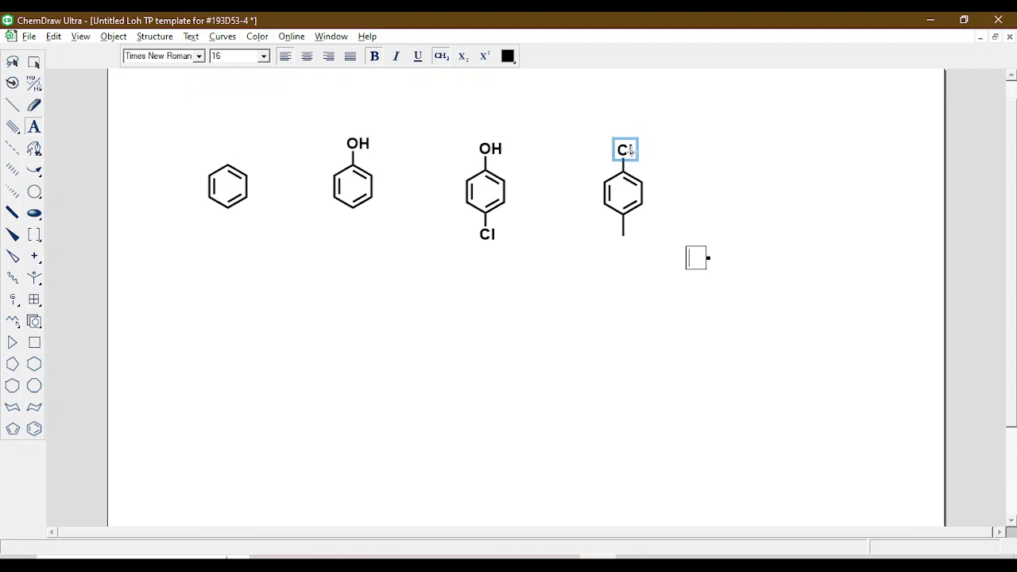
pyautogui.doubleClick(623, 236)
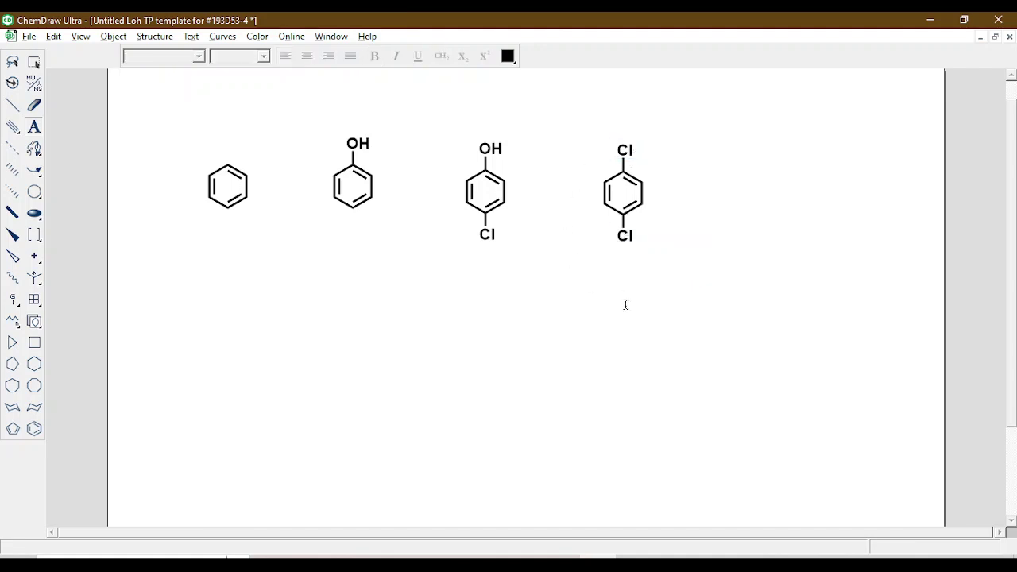
# - Add a single bond to the upper-right carbon of the dichlorobenzene ring and label its end OH
pyautogui.click(12, 104)
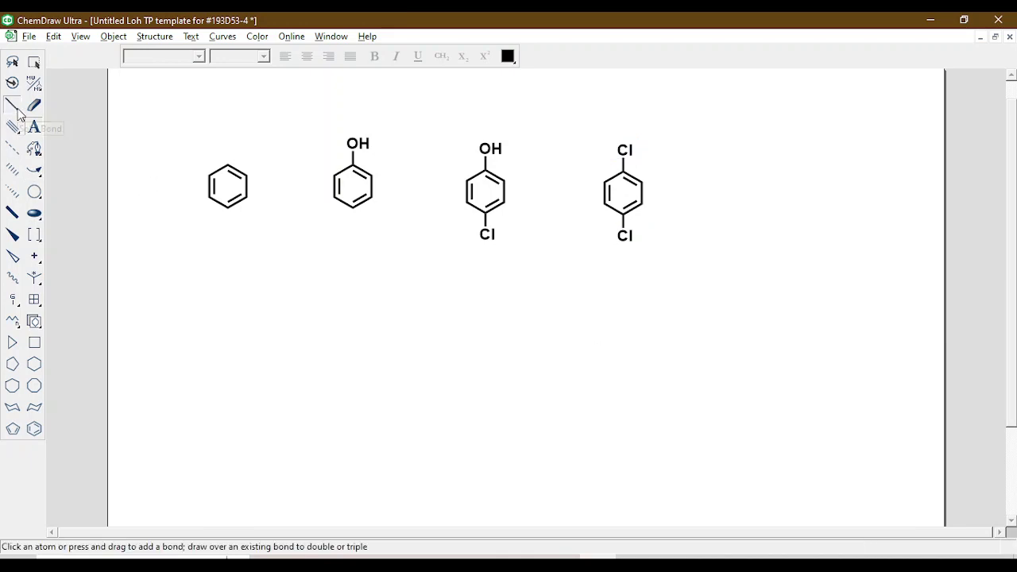
pyautogui.click(642, 181)
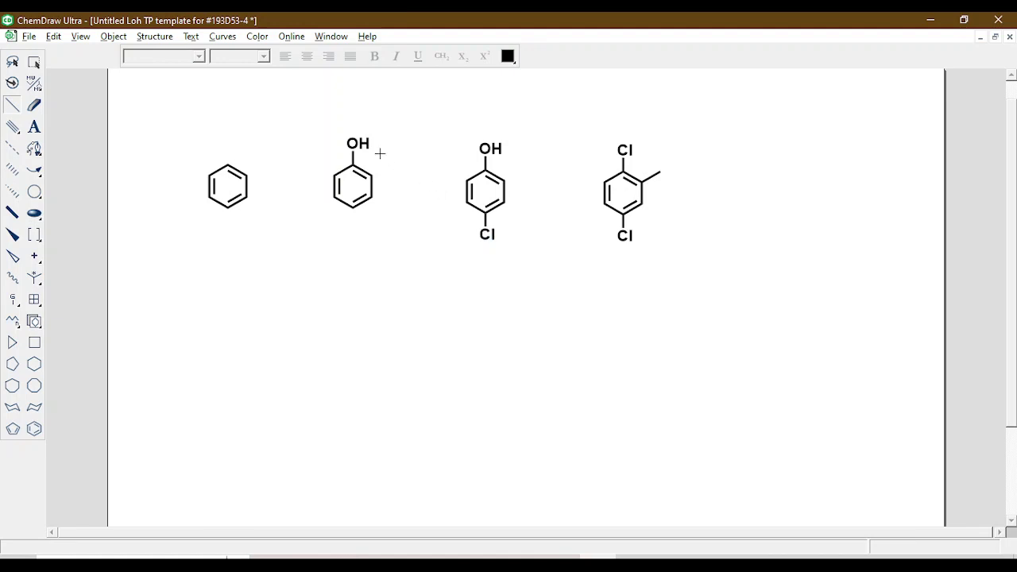
pyautogui.click(34, 126)
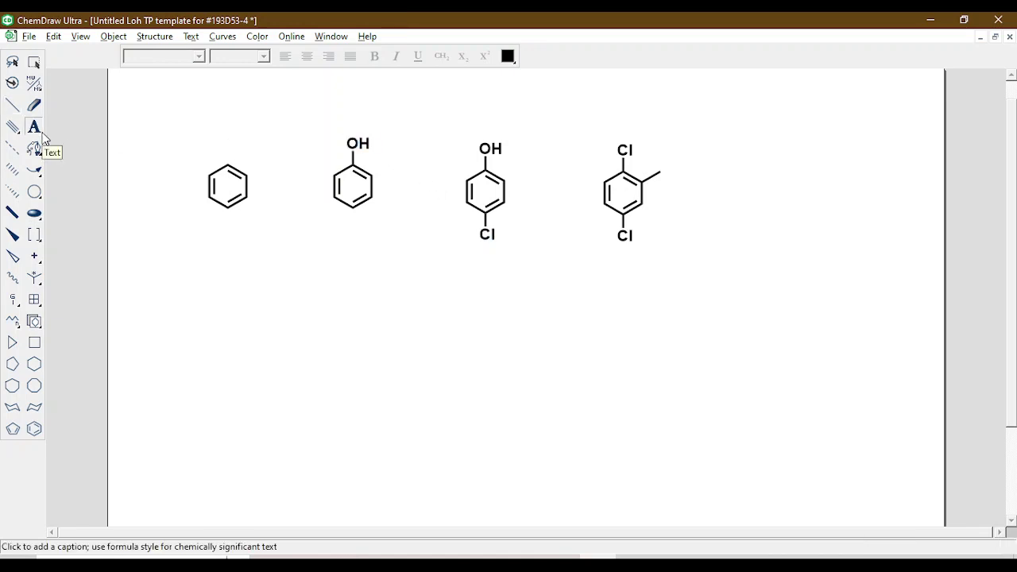
pyautogui.click(348, 146)
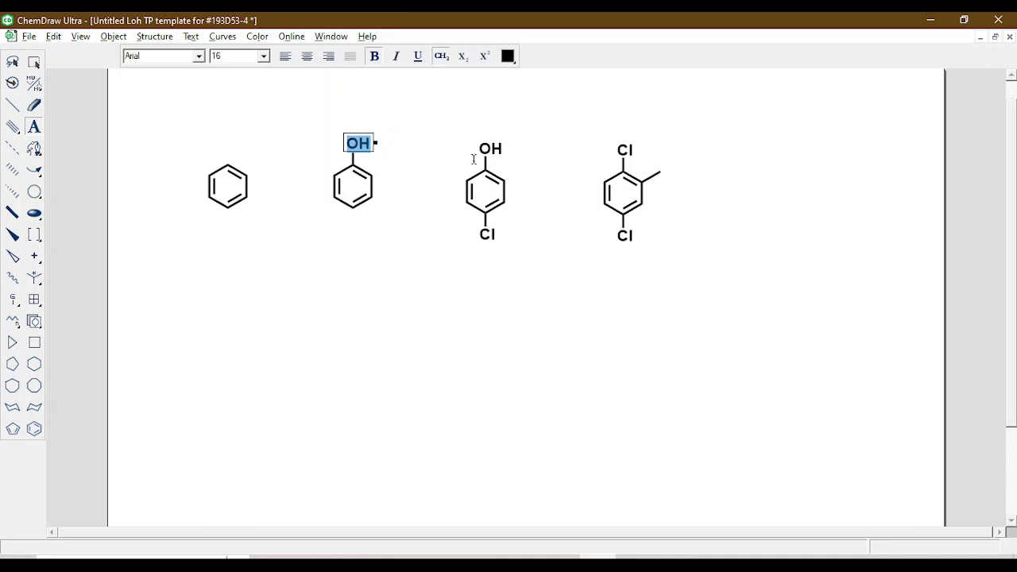
pyautogui.doubleClick(660, 171)
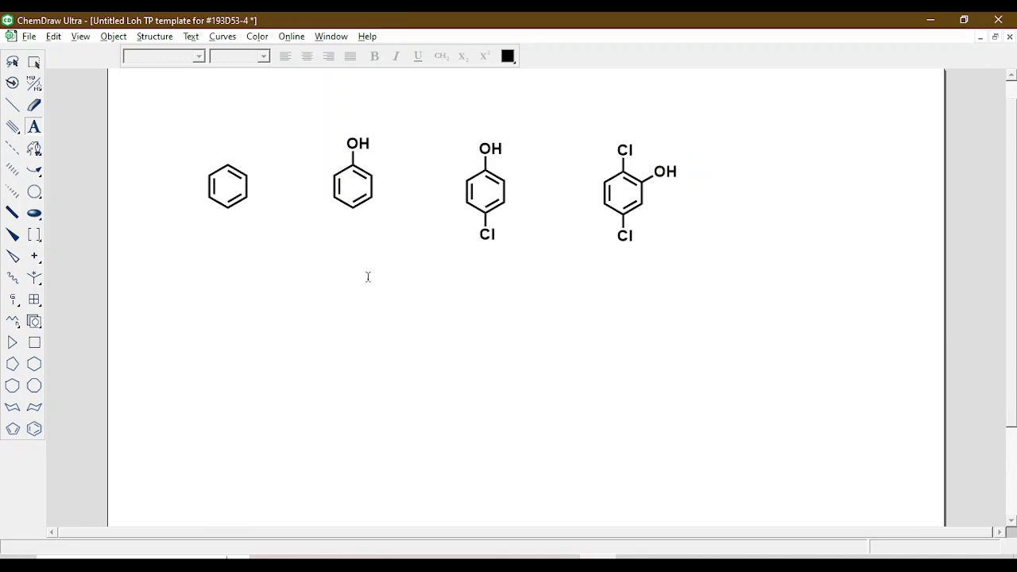
# - Try to generate a structure from the name "biphnyl" with Convert Name to Structure
pyautogui.click(155, 39)
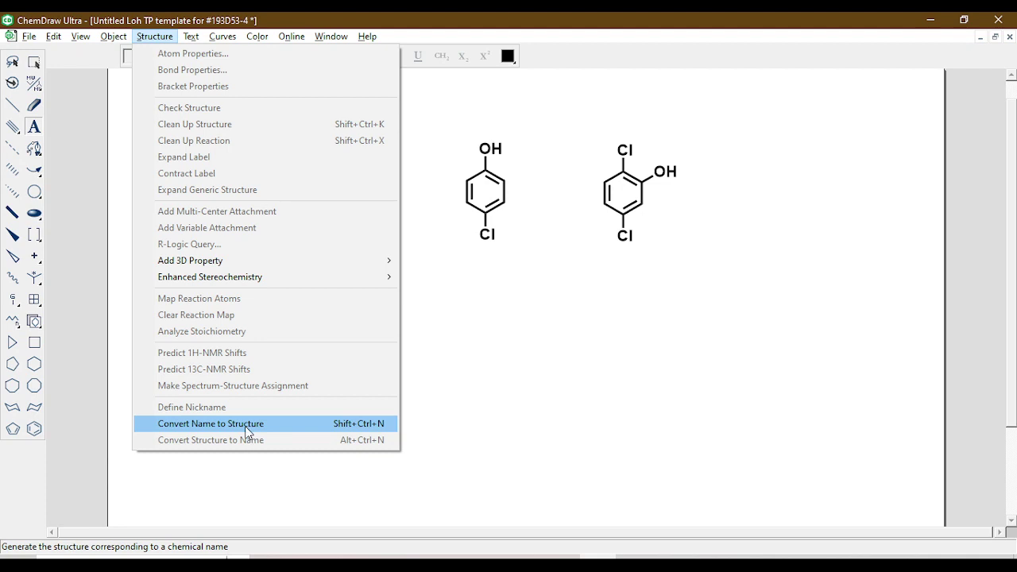
pyautogui.click(246, 427)
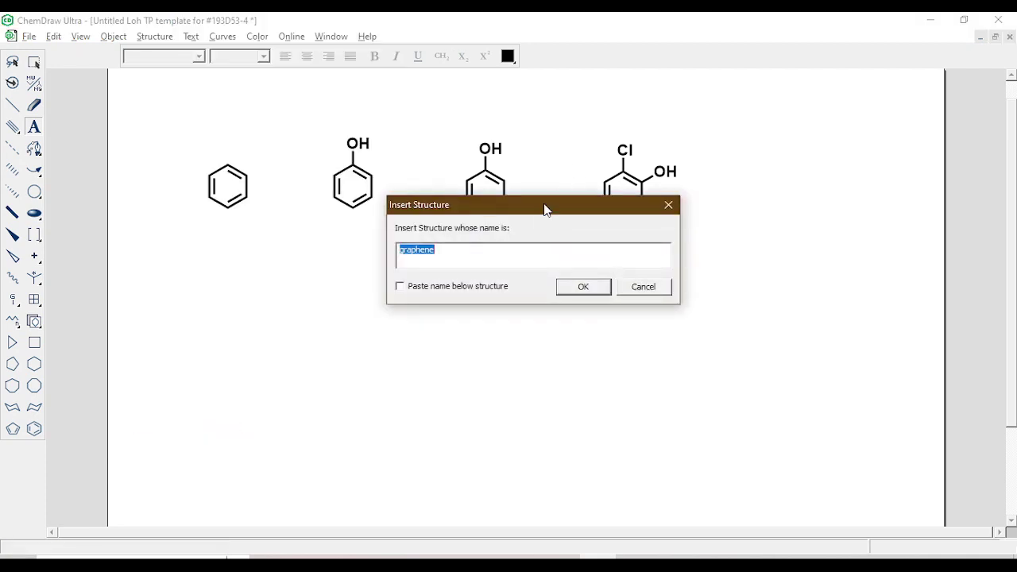
pyautogui.moveTo(545, 209); pyautogui.dragTo(578, 345)
pyautogui.click(493, 398)
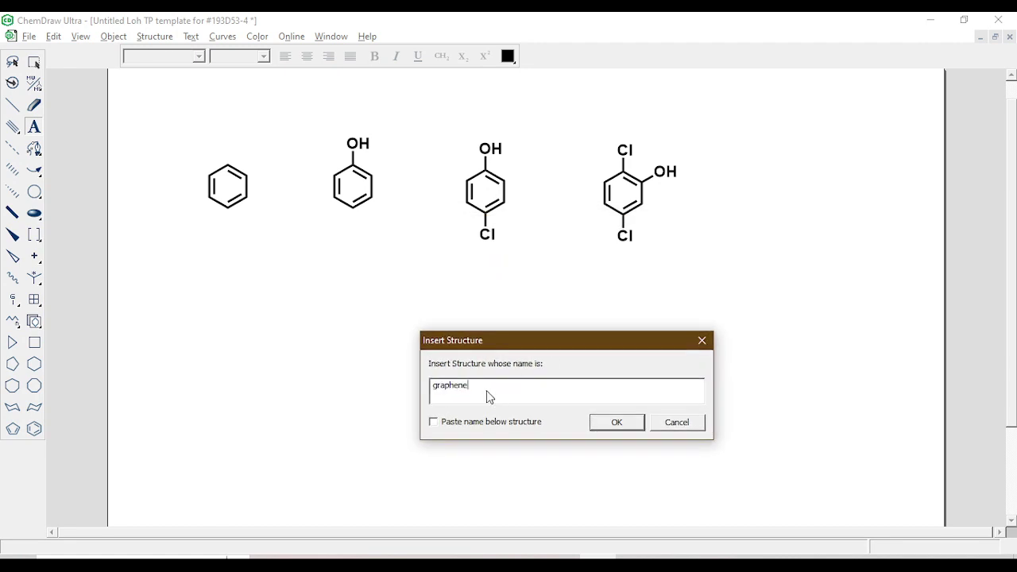
pyautogui.press('BackSpace')
pyautogui.press('BackSpace')
pyautogui.press('BackSpace')
pyautogui.press('BackSpace')
pyautogui.press('BackSpace')
pyautogui.press('BackSpace')
pyautogui.press('BackSpace')
pyautogui.write('biphyne')
pyautogui.press('BackSpace')
pyautogui.press('BackSpace')
pyautogui.press('BackSpace')
pyautogui.press('Return')
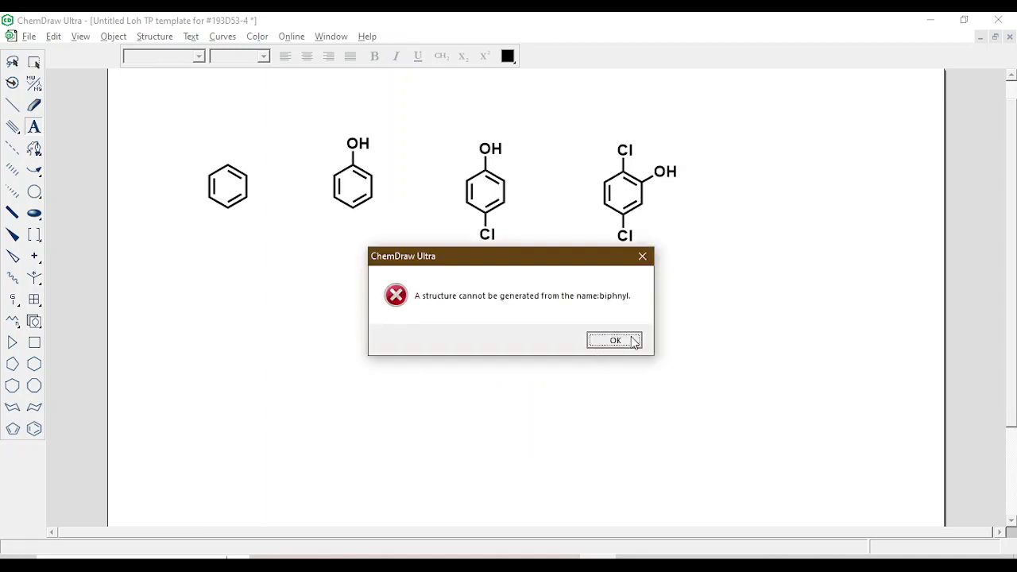
pyautogui.click(612, 341)
# - Generate a structure from the name "bipyridine" and place it below the row of benzene derivatives
pyautogui.click(154, 36)
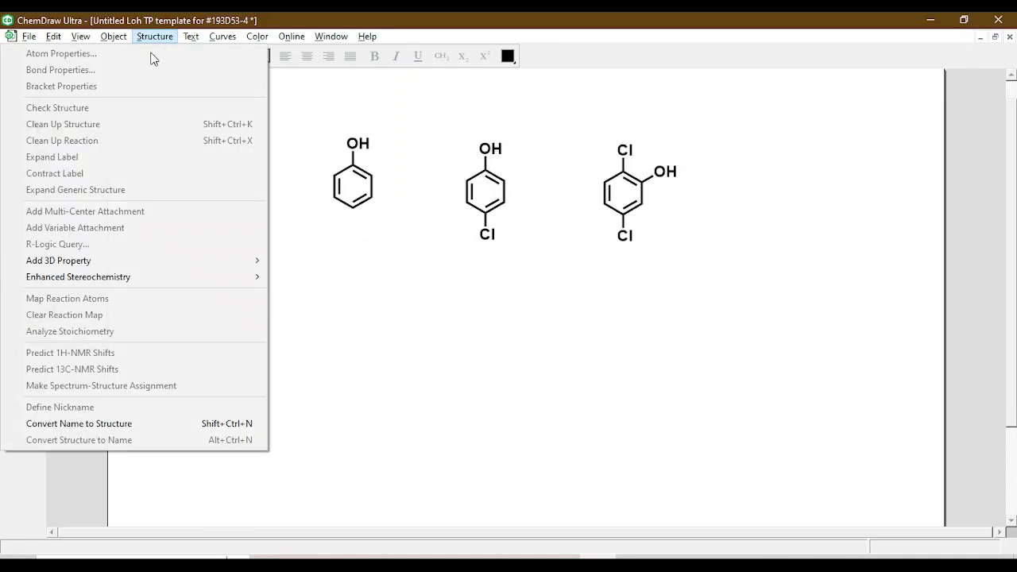
pyautogui.click(154, 424)
pyautogui.press('BackSpace')
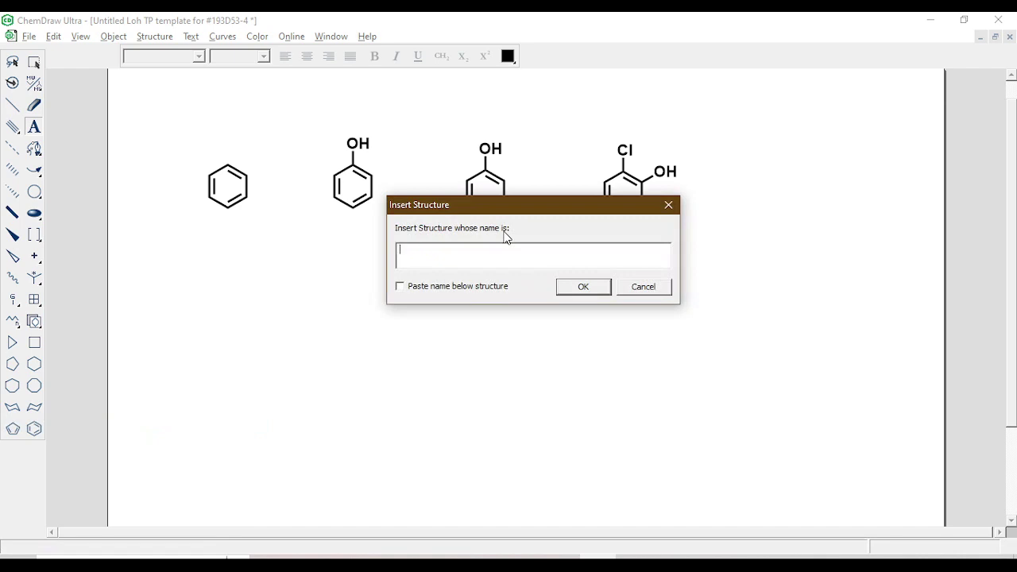
pyautogui.write('bipyridine')
pyautogui.click(592, 288)
pyautogui.moveTo(512, 306); pyautogui.dragTo(440, 402)
pyautogui.click(635, 399)
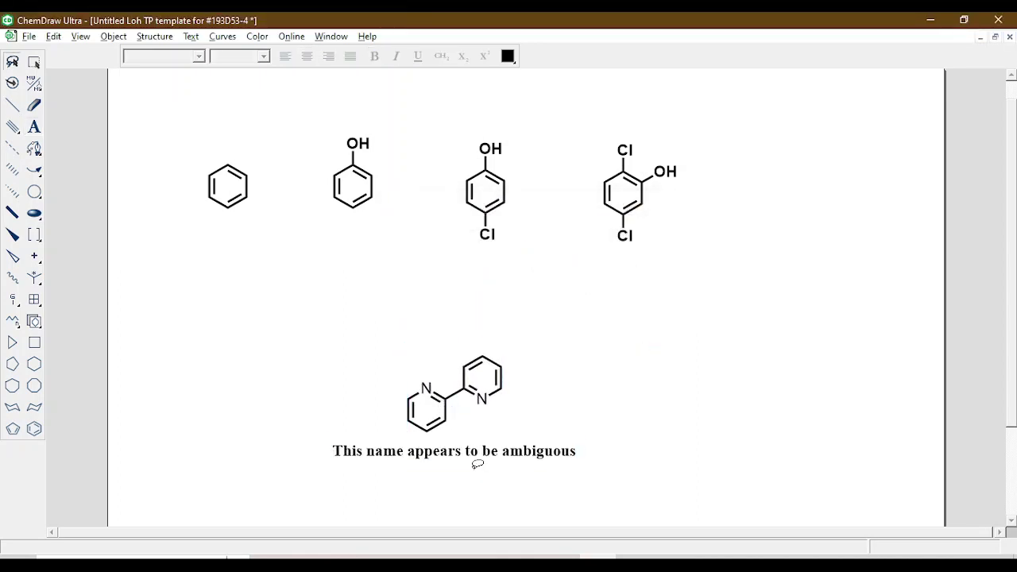
# - Delete the caption under the bipyridine and move the structure below the benzene ring
pyautogui.click(424, 457)
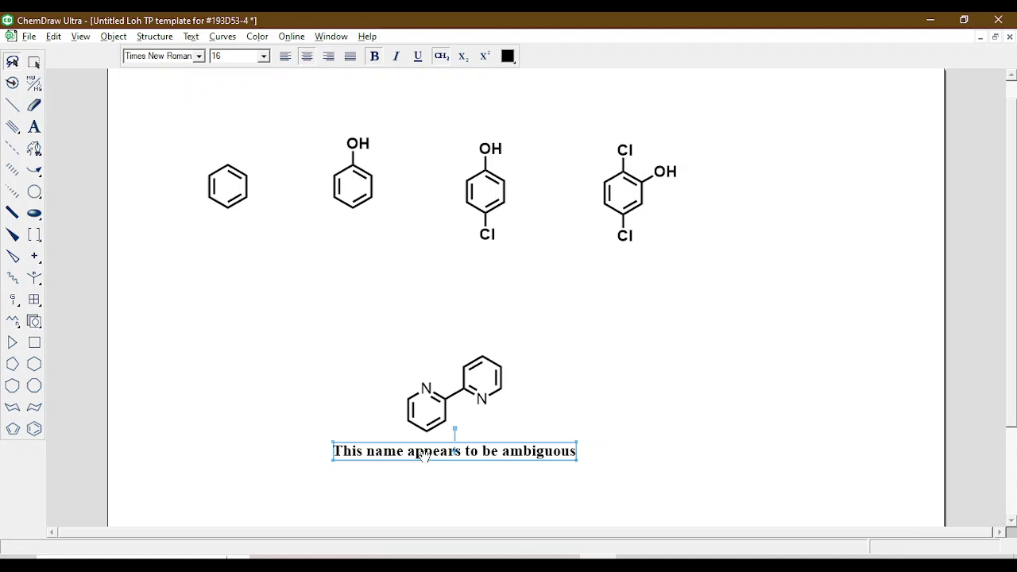
pyautogui.press('Delete')
pyautogui.moveTo(392, 343)
pyautogui.mouseDown()
pyautogui.moveTo(463, 513)
pyautogui.moveTo(386, 343)
pyautogui.mouseUp()
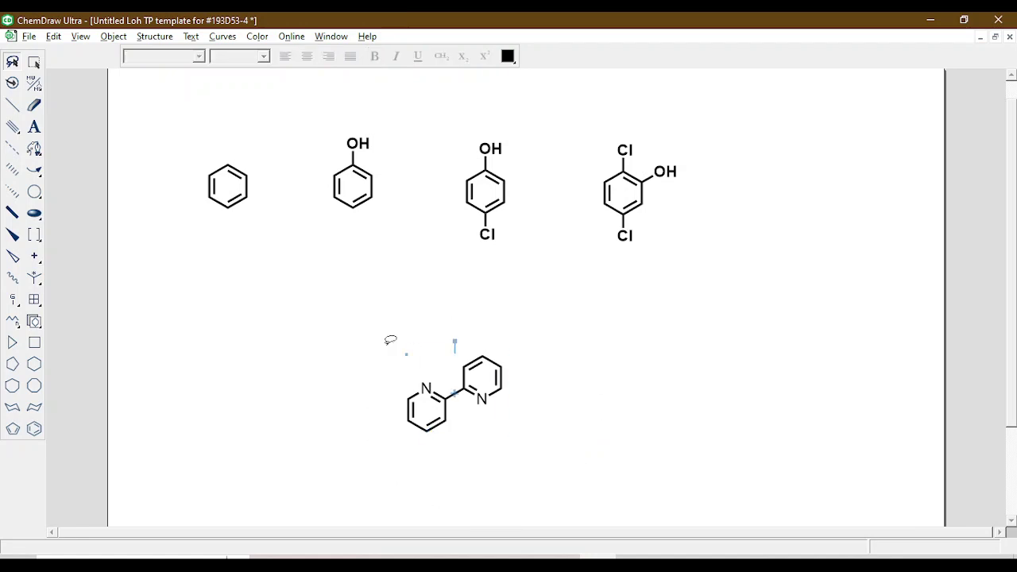
pyautogui.moveTo(454, 393)
pyautogui.mouseDown()
pyautogui.moveTo(222, 347)
pyautogui.moveTo(252, 356)
pyautogui.mouseUp()
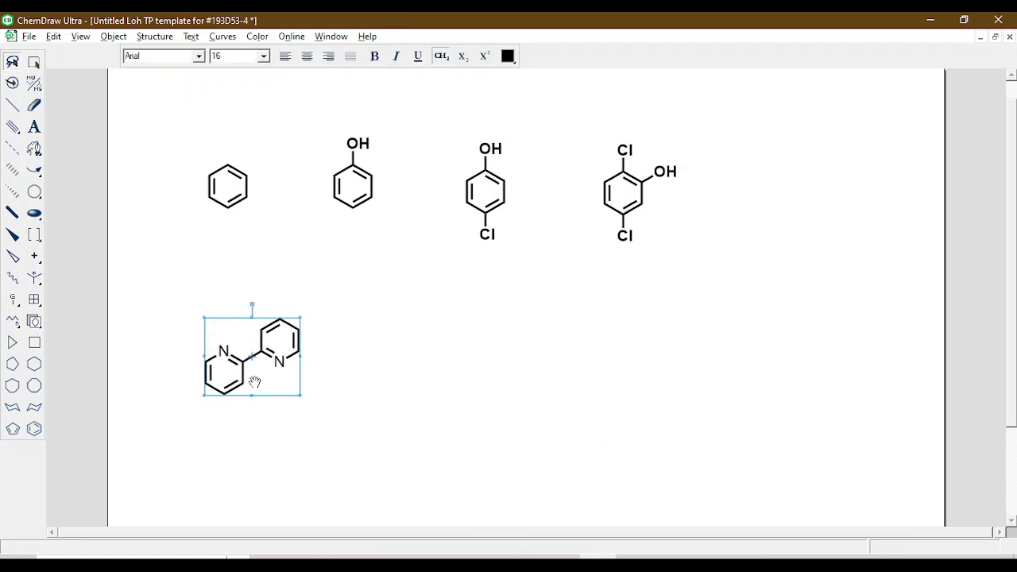
# - Add the chemical name beneath the moved bipyridine with Convert Structure to Name
pyautogui.click(154, 38)
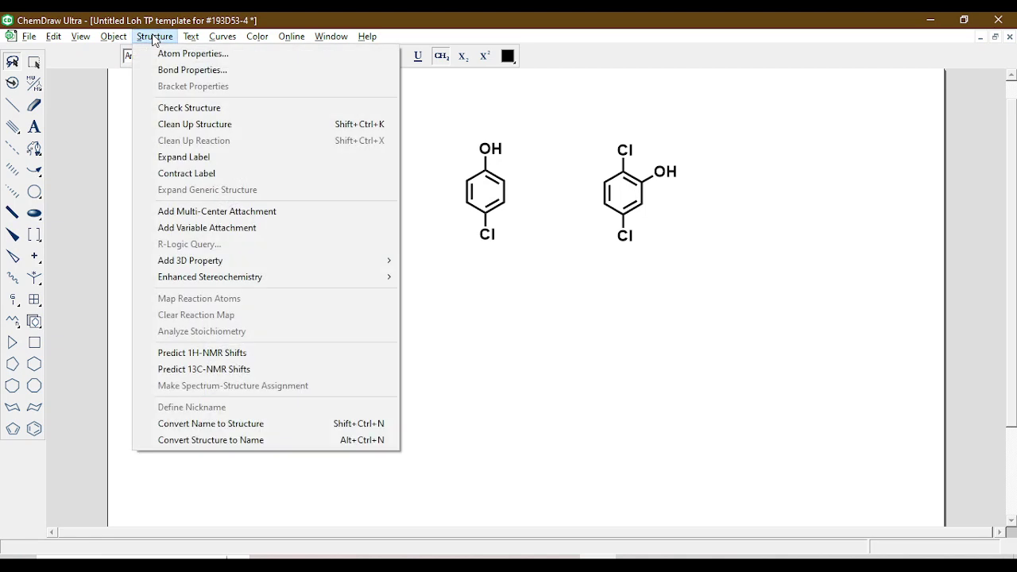
pyautogui.click(219, 440)
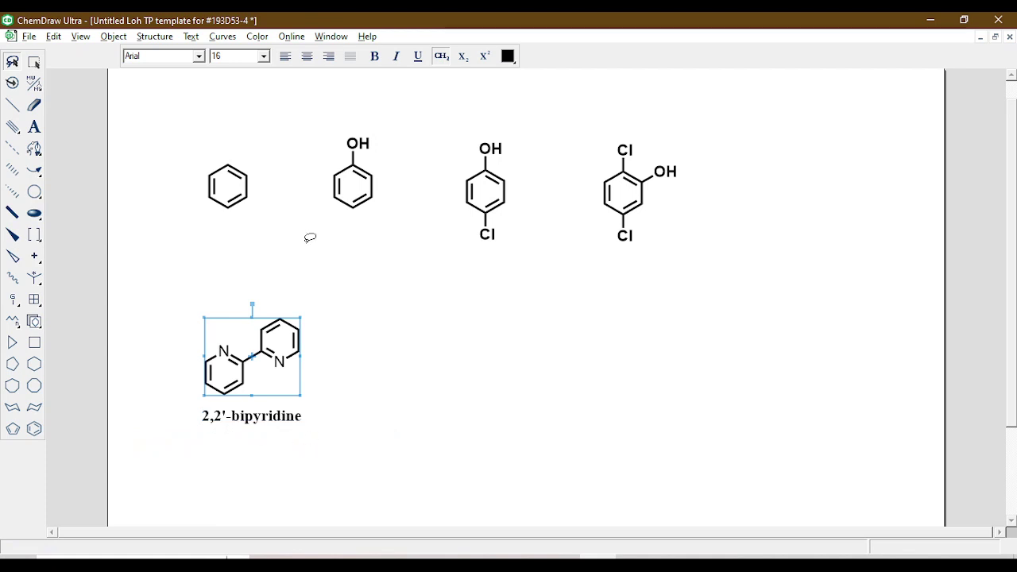
# - Generate a structure from the name "4,4'-bipyridine" and place it beside the 2,2'-bipyridine, level with it
pyautogui.click(155, 37)
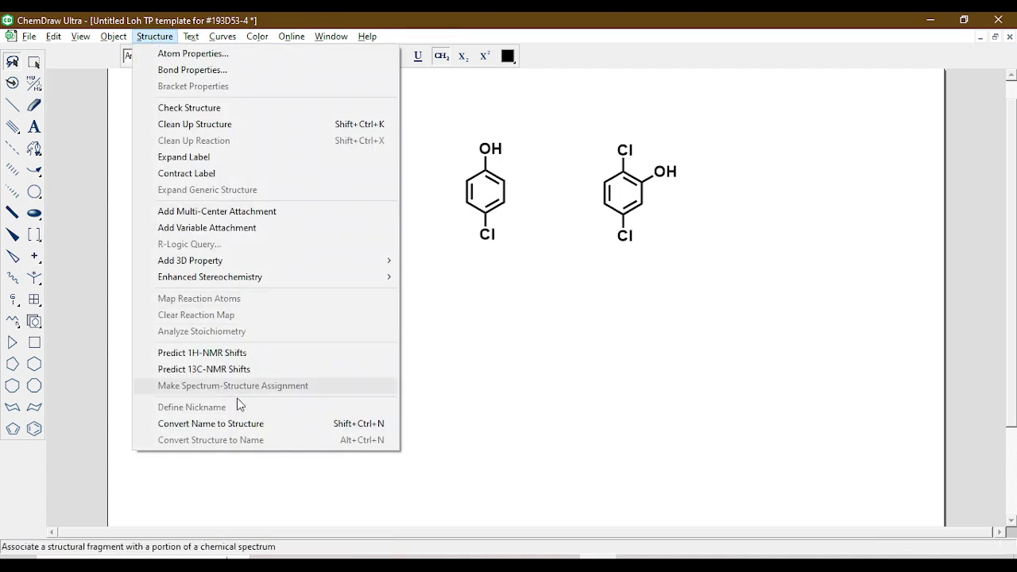
pyautogui.click(240, 418)
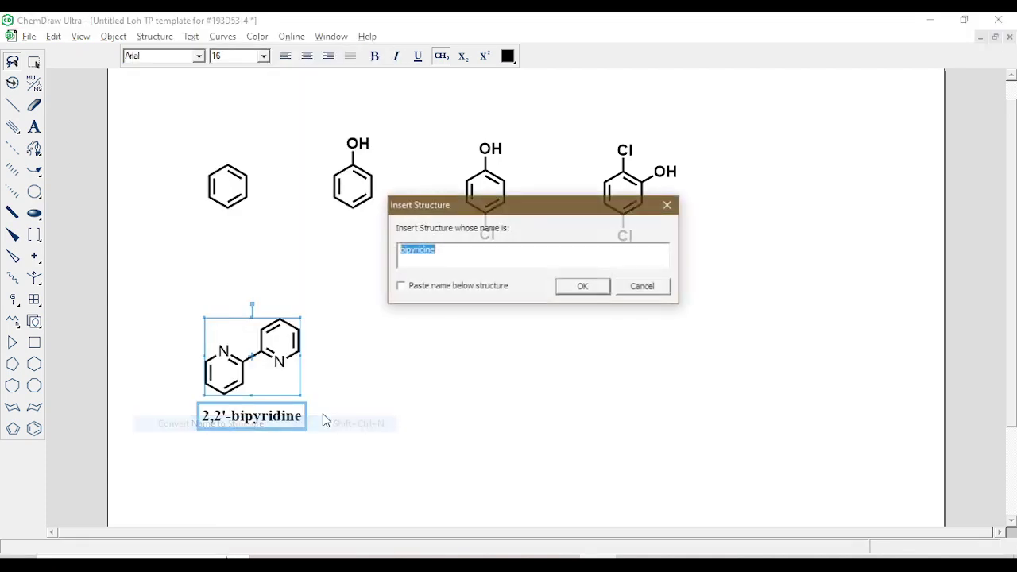
pyautogui.click(476, 266)
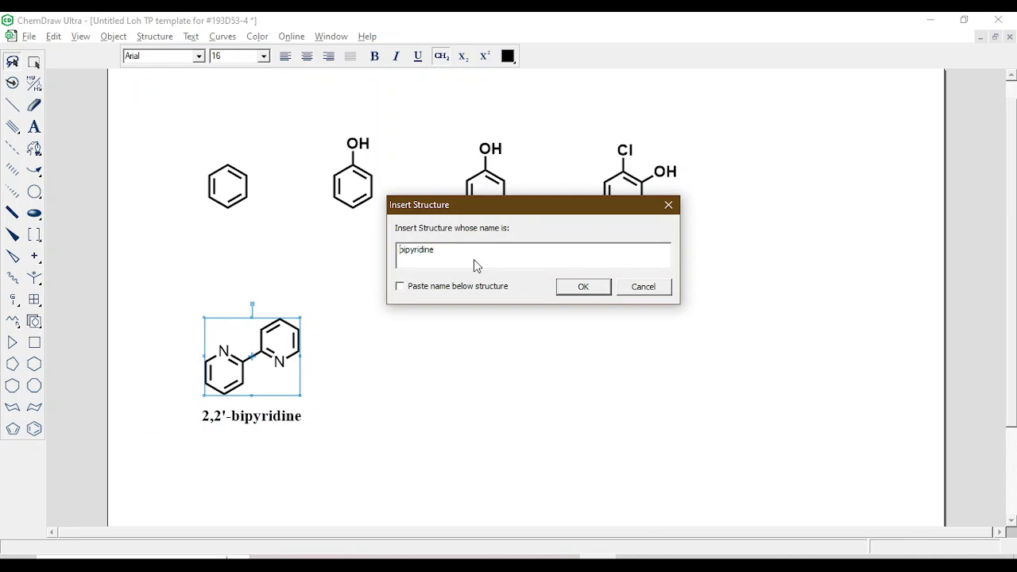
pyautogui.press('Home')
pyautogui.write("4, 4'-")
pyautogui.click(597, 289)
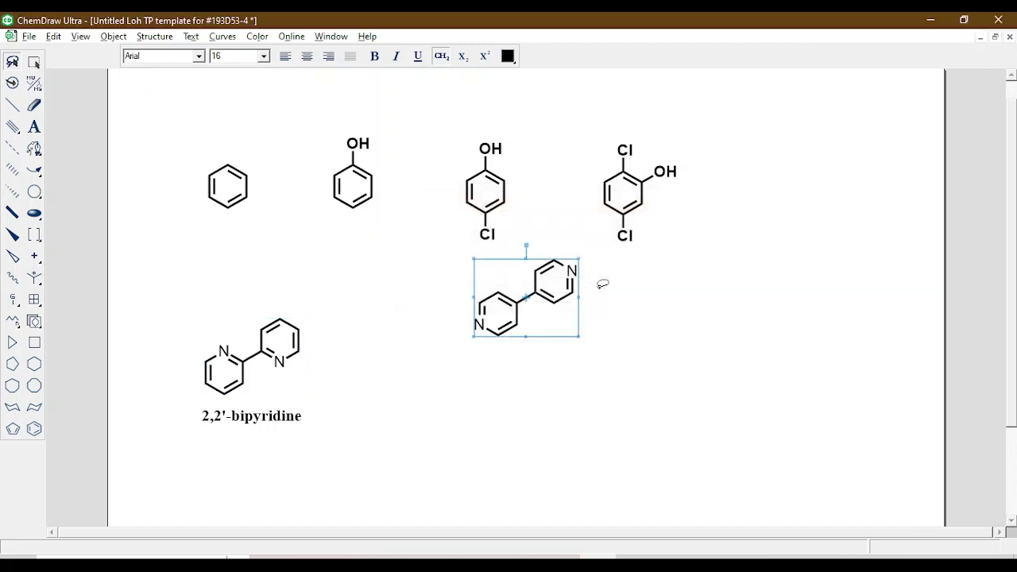
pyautogui.moveTo(517, 321); pyautogui.dragTo(414, 381)
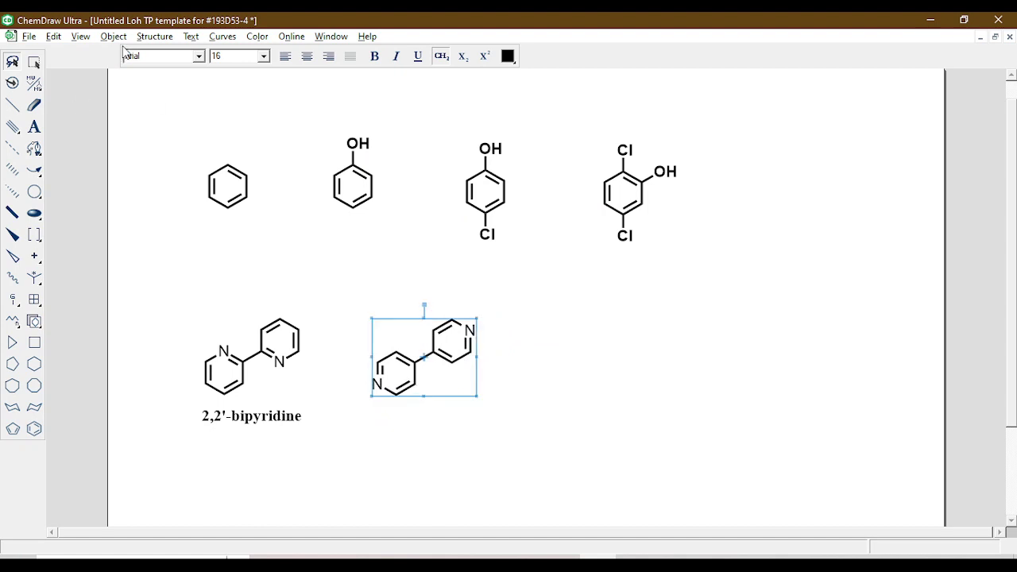
# - Add the chemical name beneath the second bipyridine with Convert Structure to Name
pyautogui.click(145, 37)
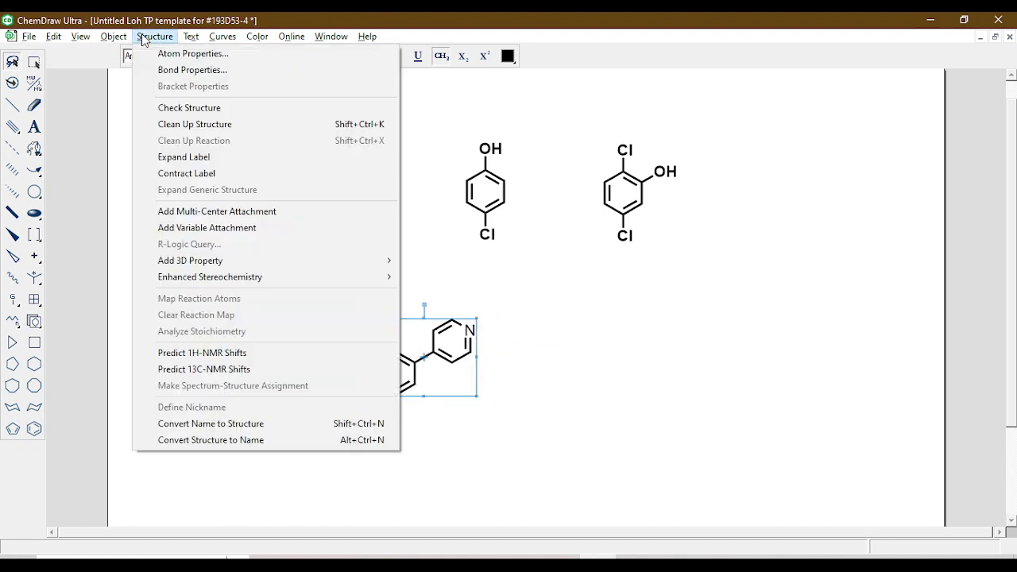
pyautogui.click(198, 442)
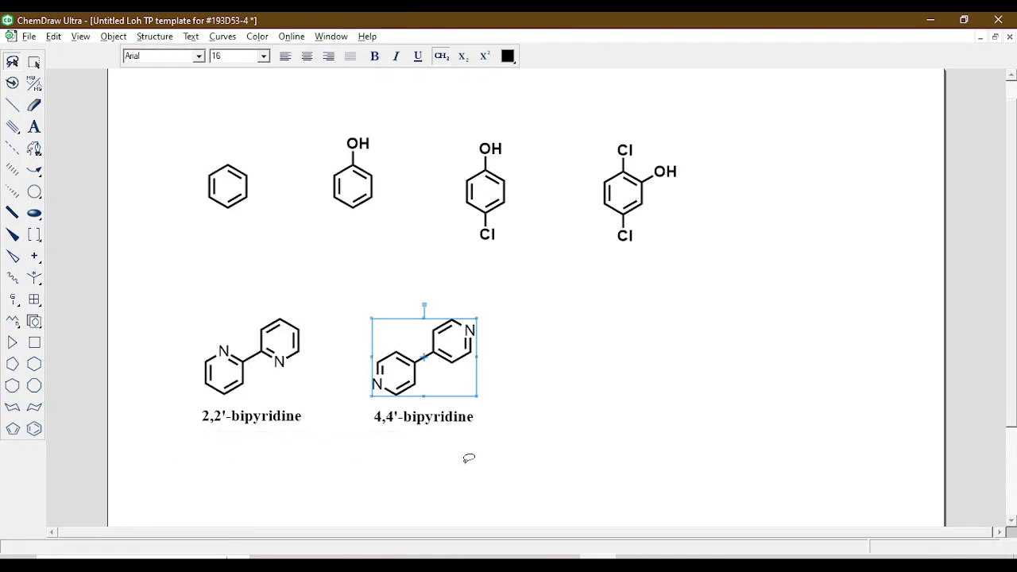
pyautogui.click(572, 393)
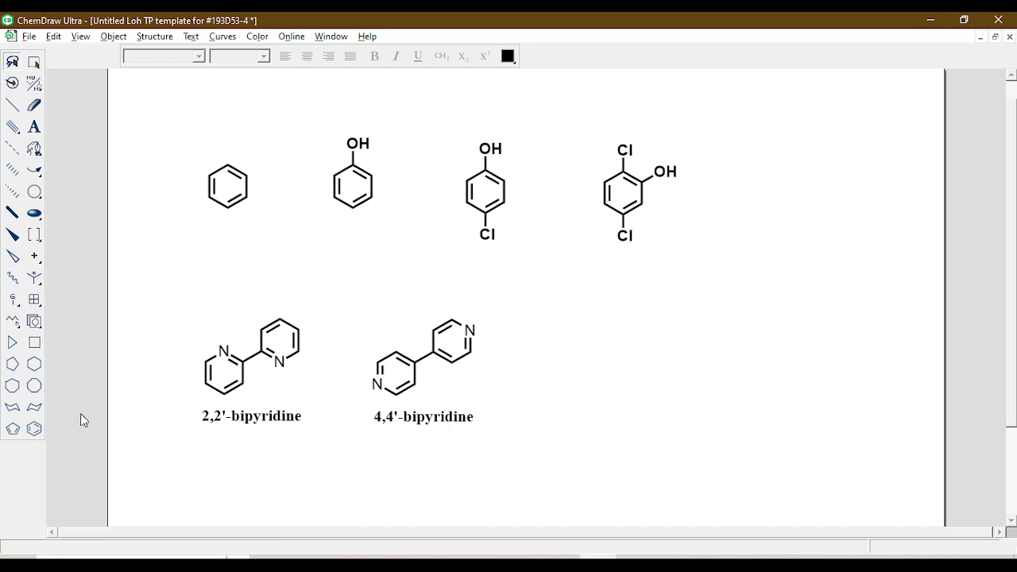
# - Insert the Pro (proline) structure from the Amino Acids templates below the dichlorophenol
pyautogui.click(35, 324)
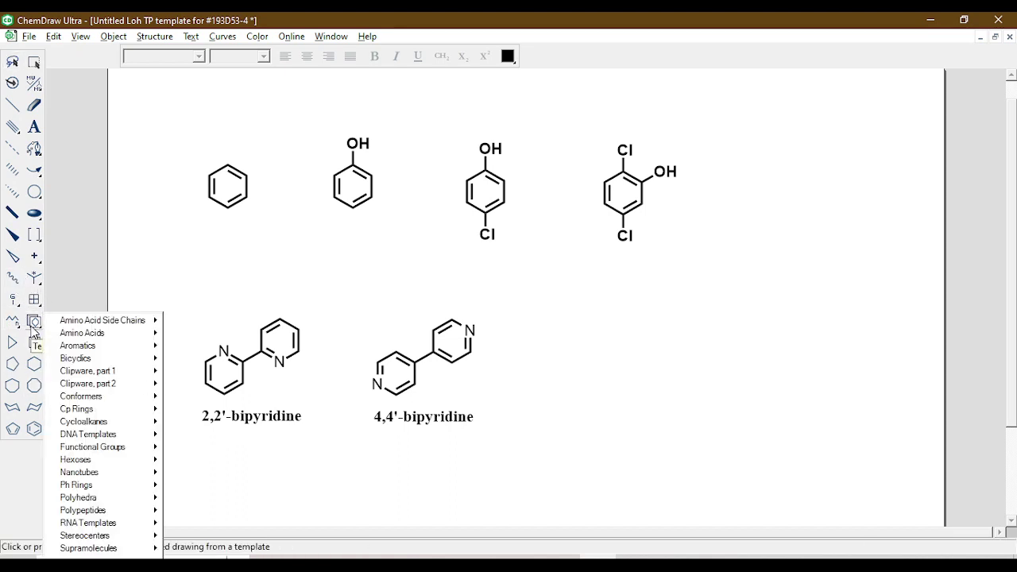
pyautogui.moveTo(60, 324)
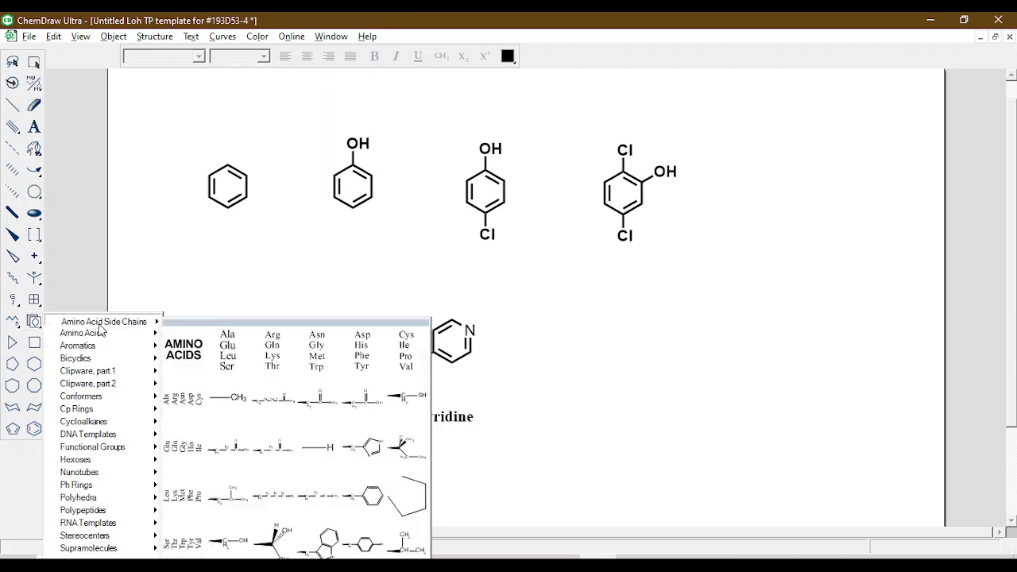
pyautogui.moveTo(95, 339)
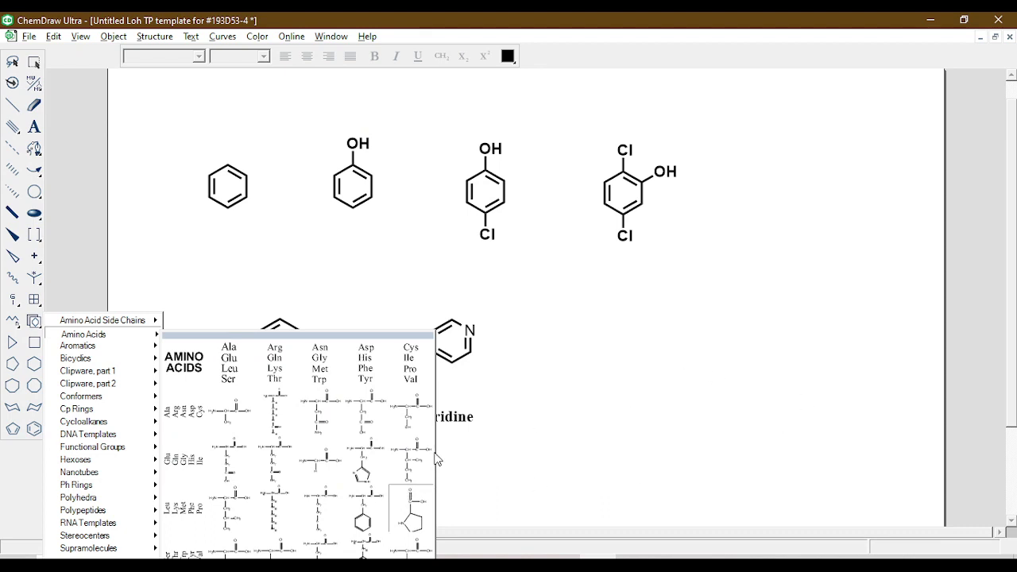
pyautogui.click(409, 515)
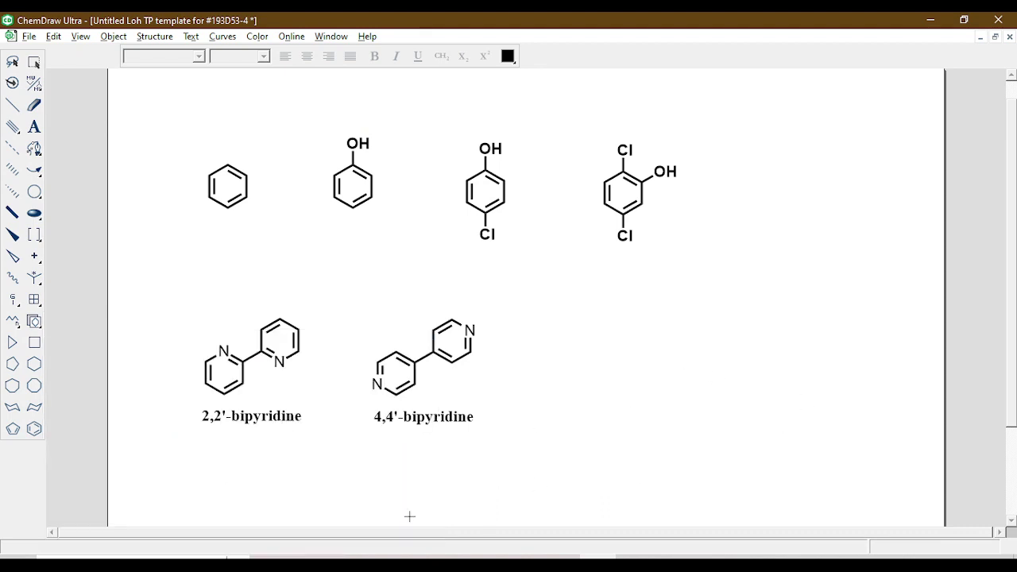
pyautogui.click(660, 362)
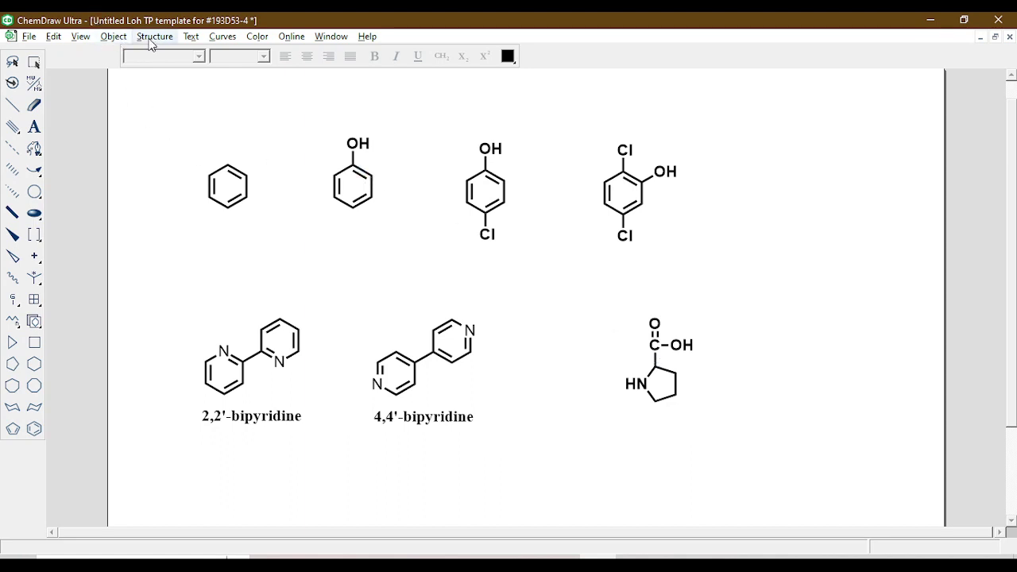
# - Select the whole proline structure and add its chemical name with Convert Structure to Name
pyautogui.doubleClick(14, 61)
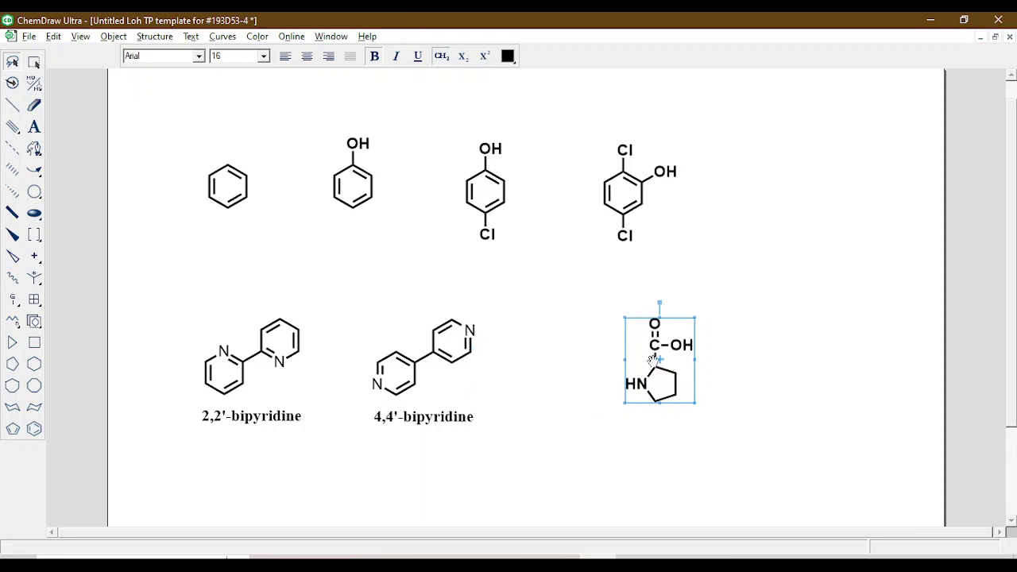
pyautogui.click(154, 36)
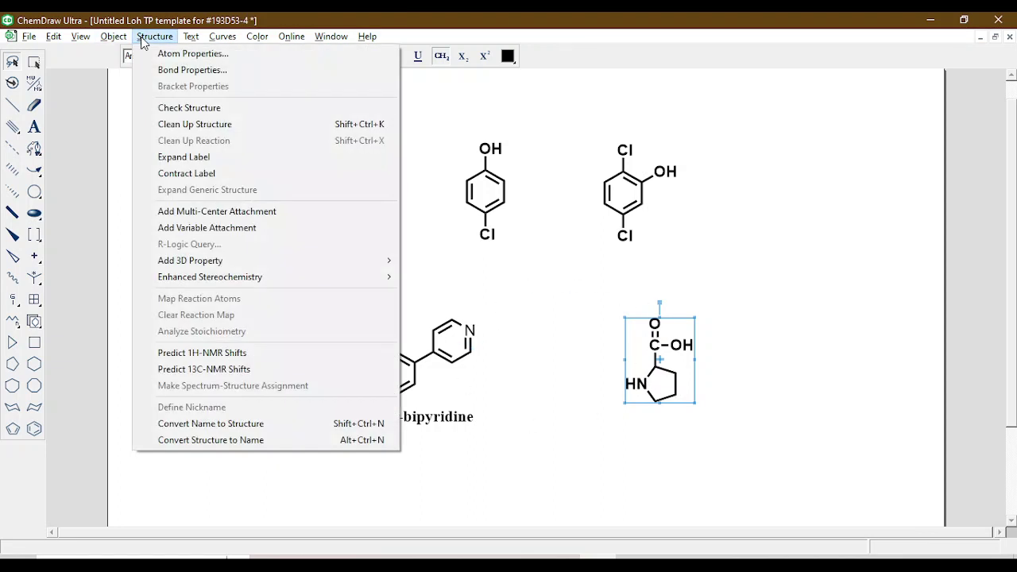
pyautogui.click(264, 441)
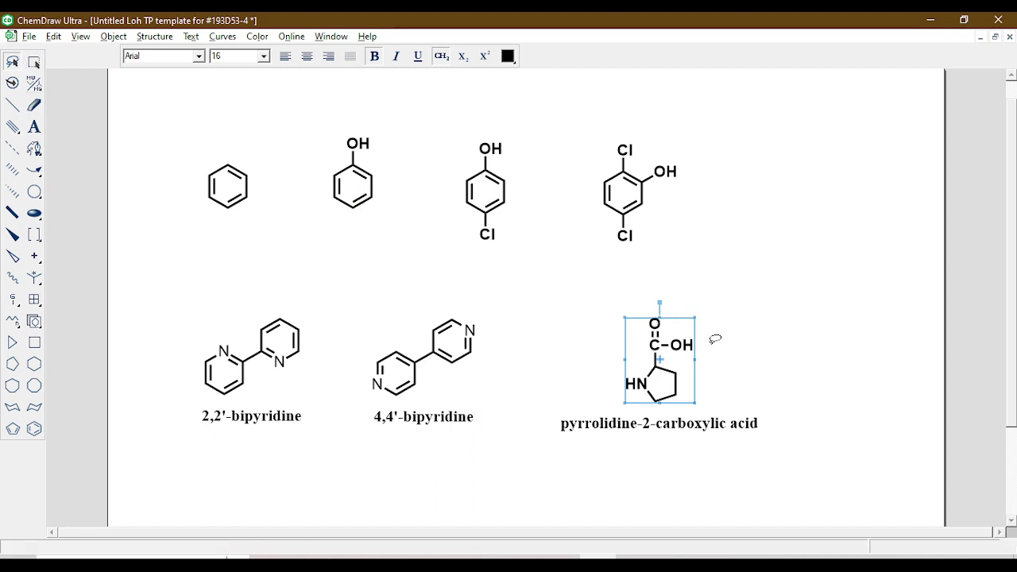
pyautogui.click(749, 324)
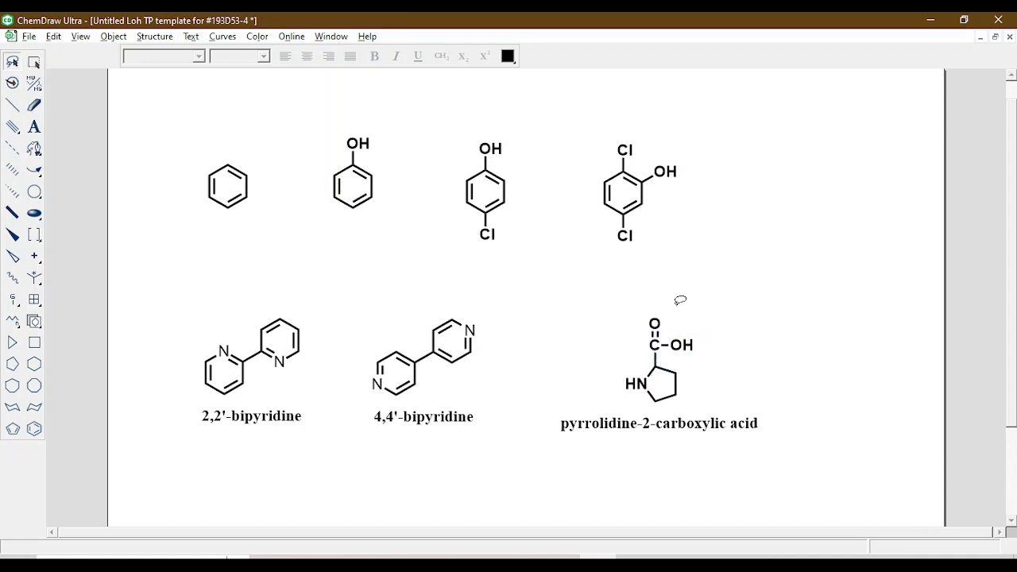
# - Select the proline structure and apply Clean Up Structure to it
pyautogui.moveTo(680, 301)
pyautogui.mouseDown()
pyautogui.moveTo(664, 298)
pyautogui.moveTo(592, 394)
pyautogui.moveTo(703, 401)
pyautogui.moveTo(628, 279)
pyautogui.mouseUp()
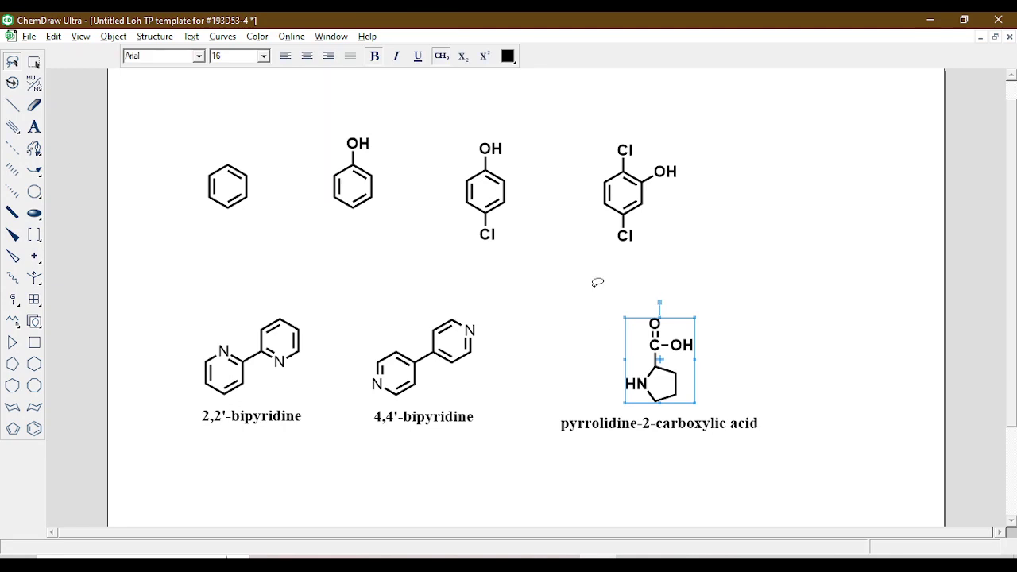
pyautogui.click(156, 36)
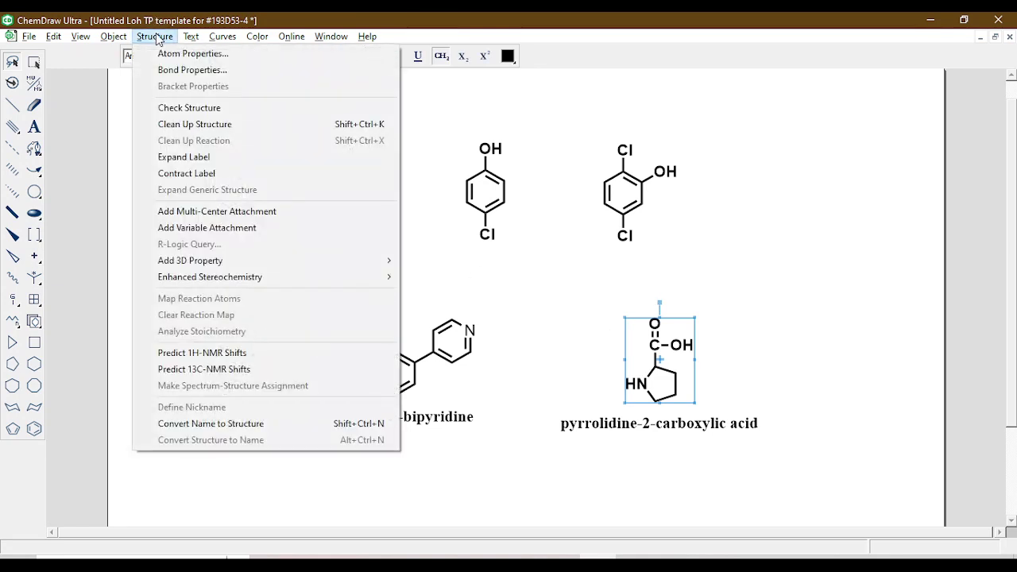
pyautogui.click(187, 125)
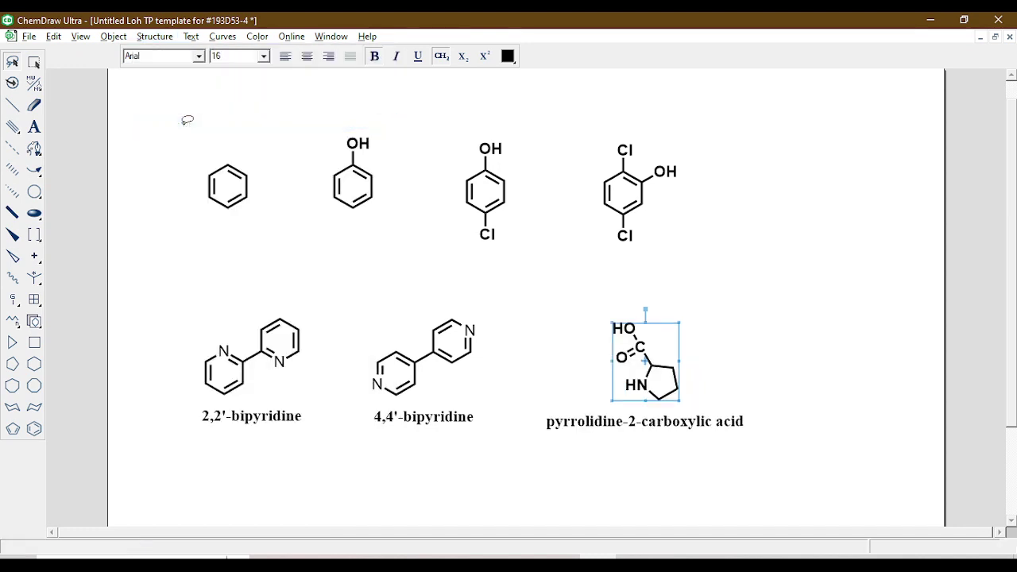
pyautogui.click(187, 120)
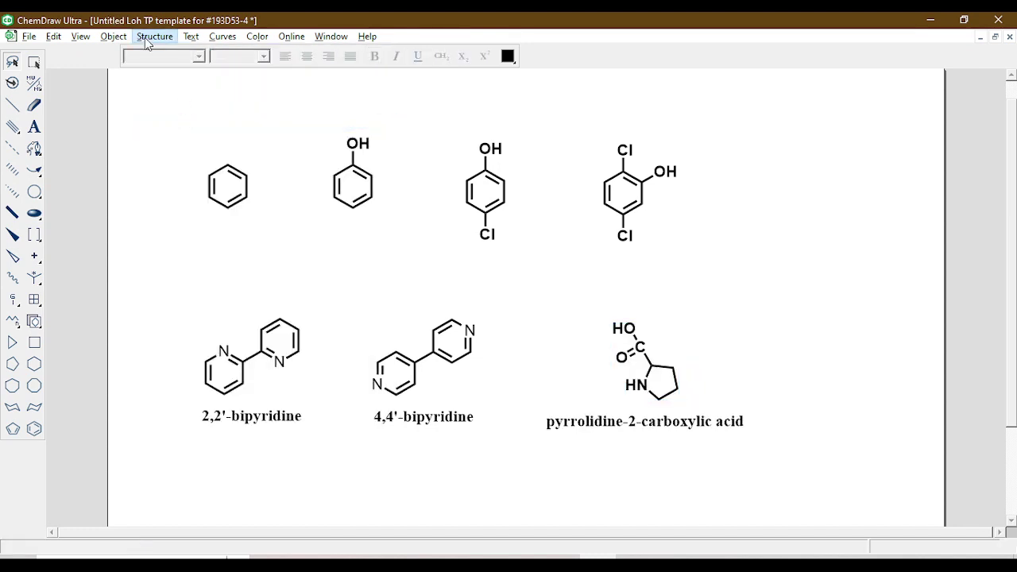
# - Apply Clean Up Structure to the proline a second time and rotate the structure slightly clockwise
pyautogui.click(146, 37)
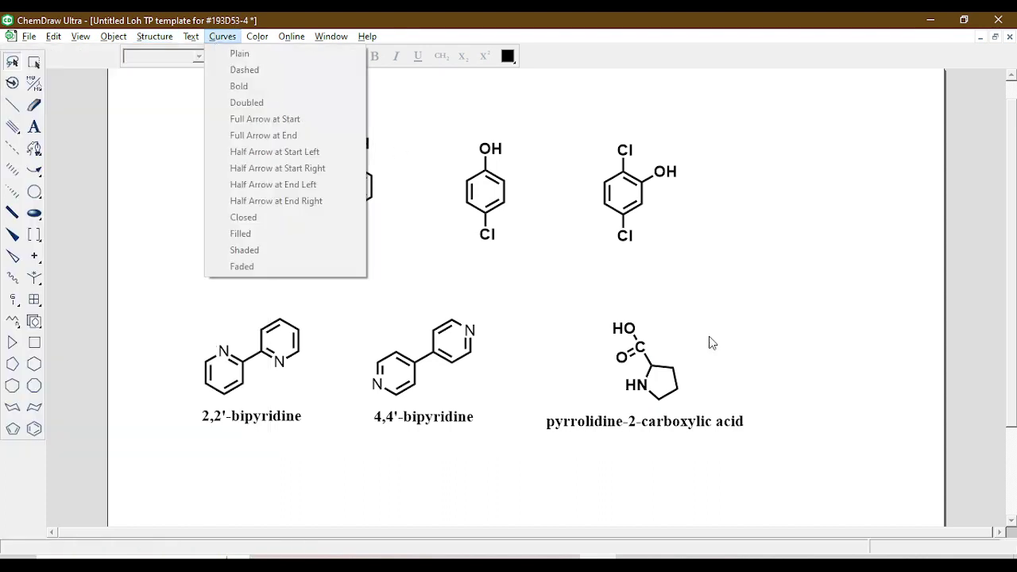
pyautogui.moveTo(684, 316)
pyautogui.mouseDown()
pyautogui.moveTo(620, 407)
pyautogui.moveTo(710, 368)
pyautogui.moveTo(621, 293)
pyautogui.mouseUp()
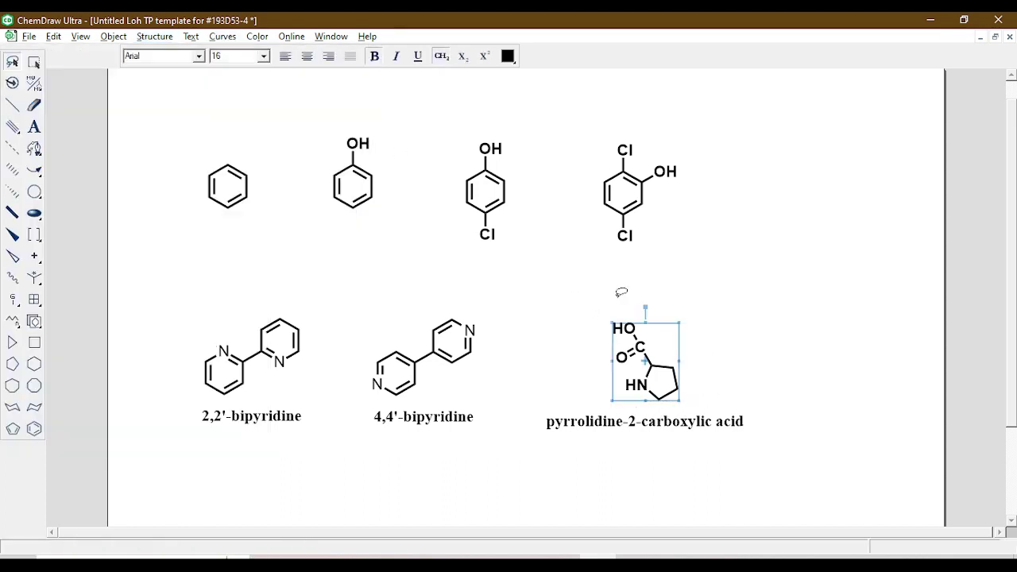
pyautogui.click(154, 36)
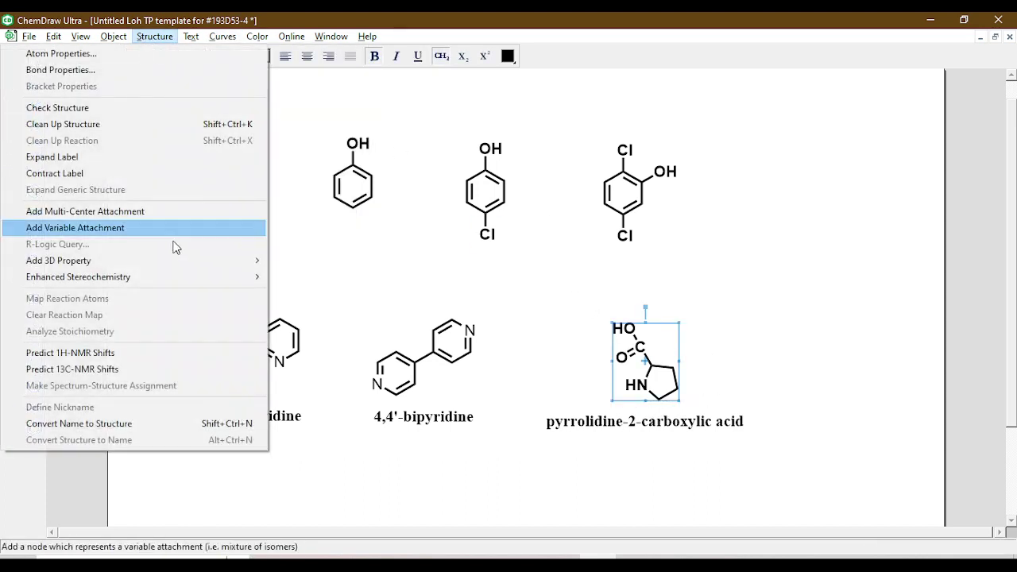
pyautogui.click(116, 126)
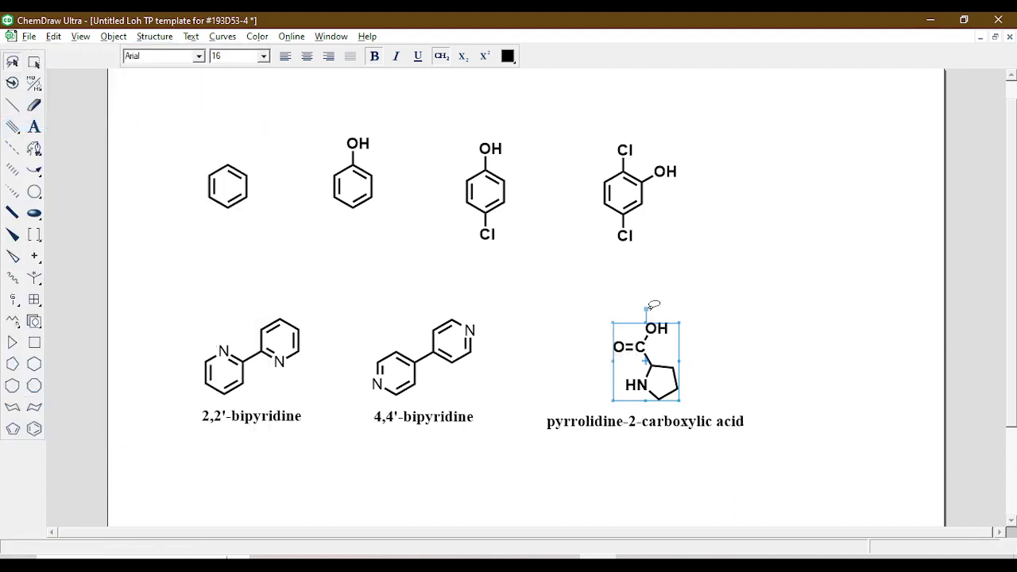
pyautogui.moveTo(649, 310); pyautogui.dragTo(677, 312)
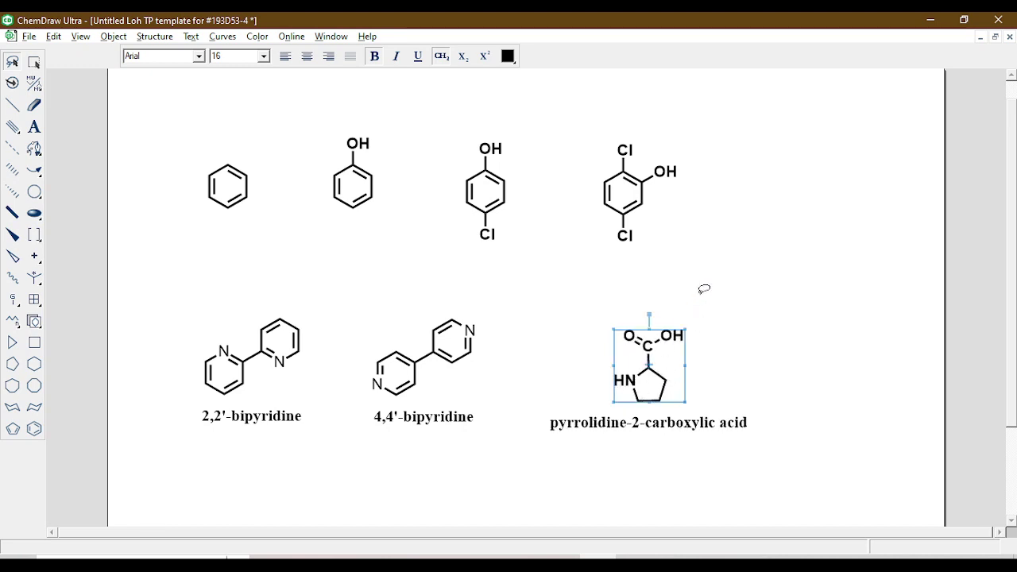
# - Undo the rotation and both clean-ups of the proline structure
pyautogui.hotkey('ctrl', 'z')
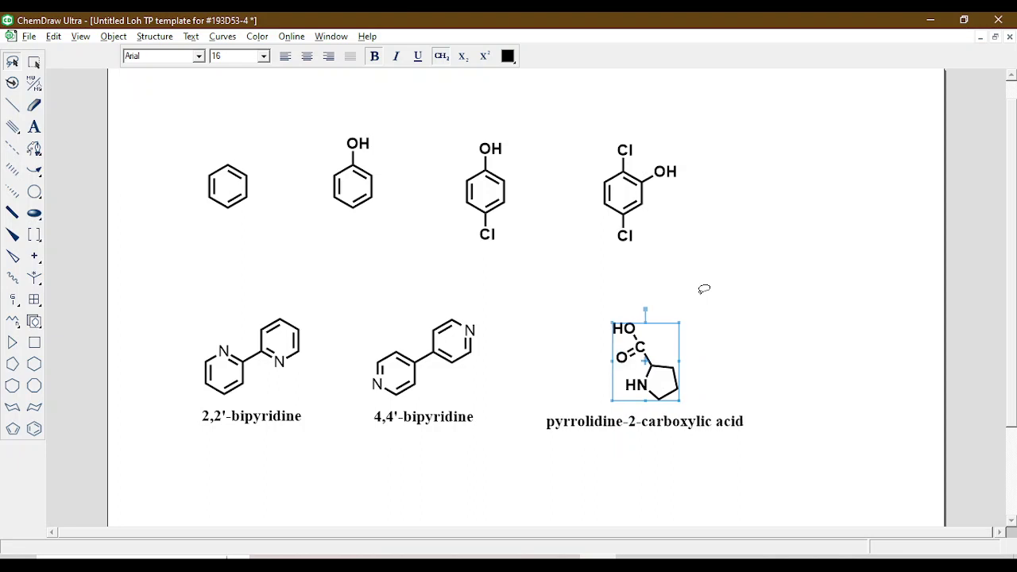
pyautogui.hotkey('ctrl', 'z')
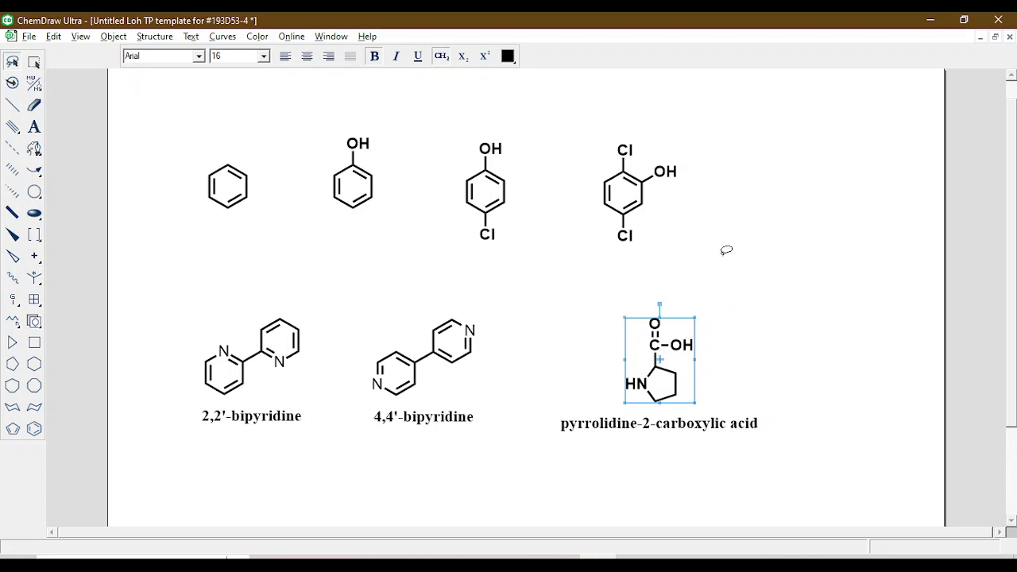
# - Clean up the selected proline structure from its original template layout with Clean Up Structure
pyautogui.click(155, 37)
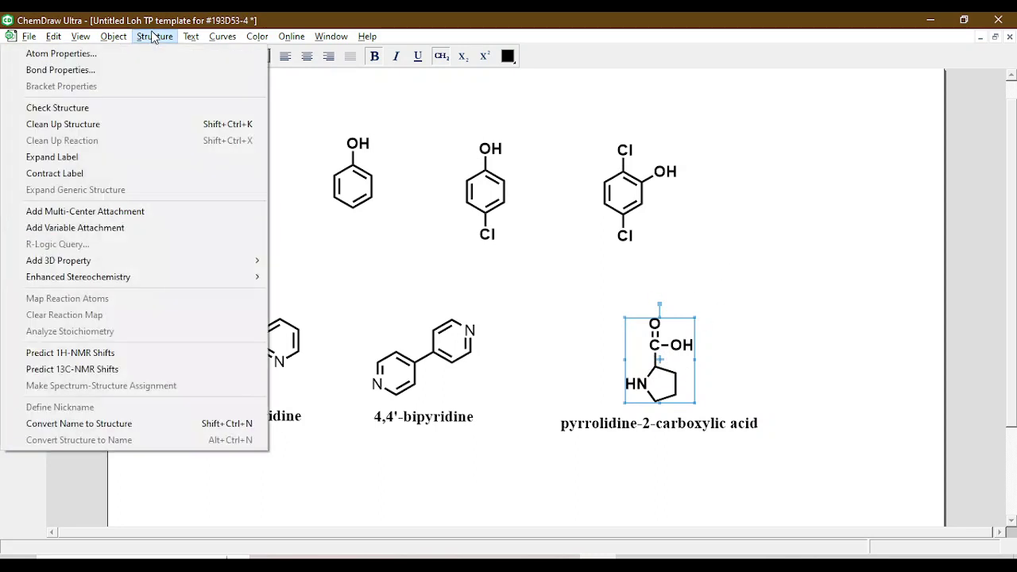
pyautogui.click(151, 124)
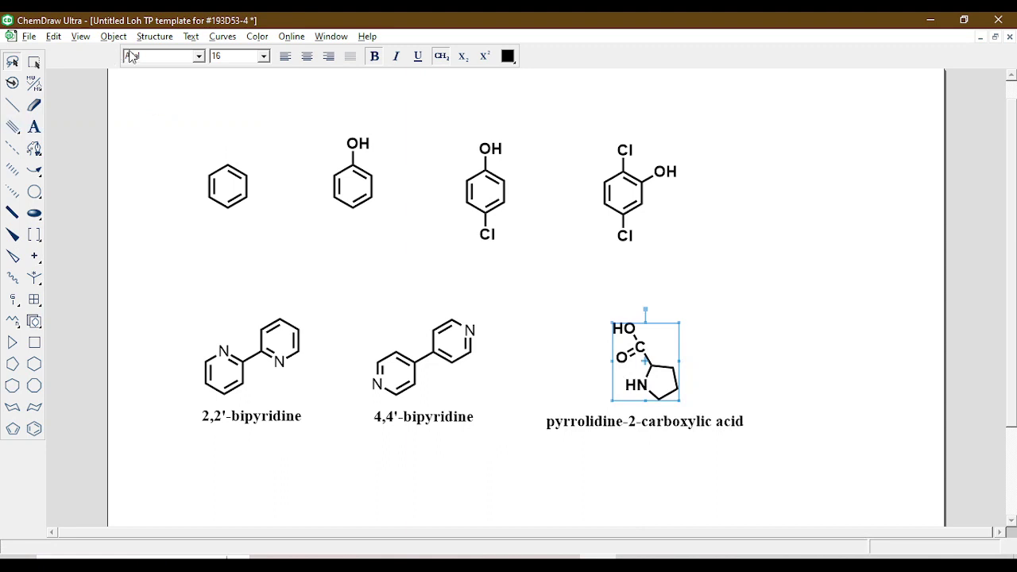
# - Reapply Clean Up Structure to the selected proline and rotate it clockwise until the bond between ring and carboxyl group is upright
pyautogui.click(149, 37)
pyautogui.click(127, 123)
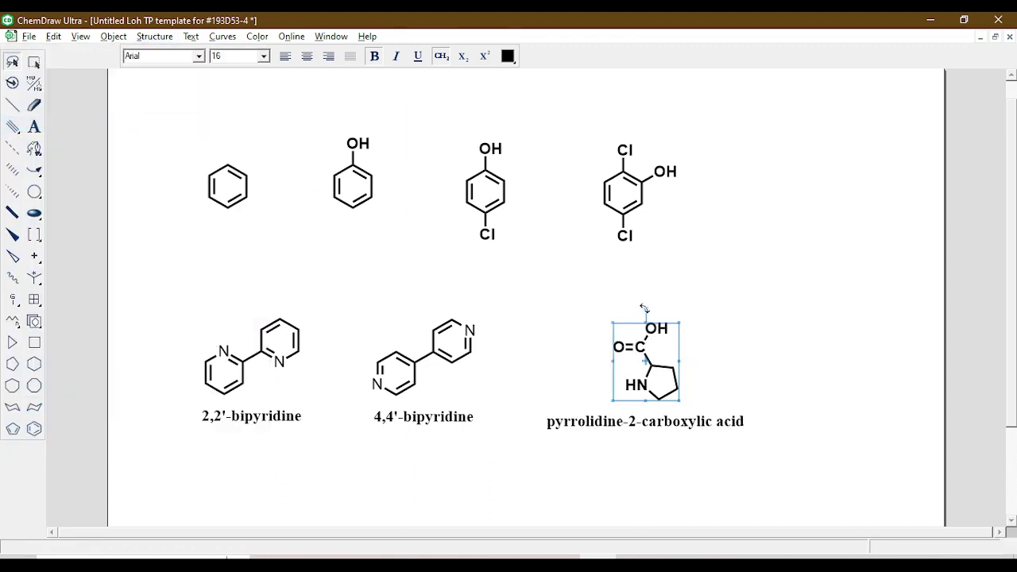
pyautogui.moveTo(644, 308); pyautogui.dragTo(679, 305)
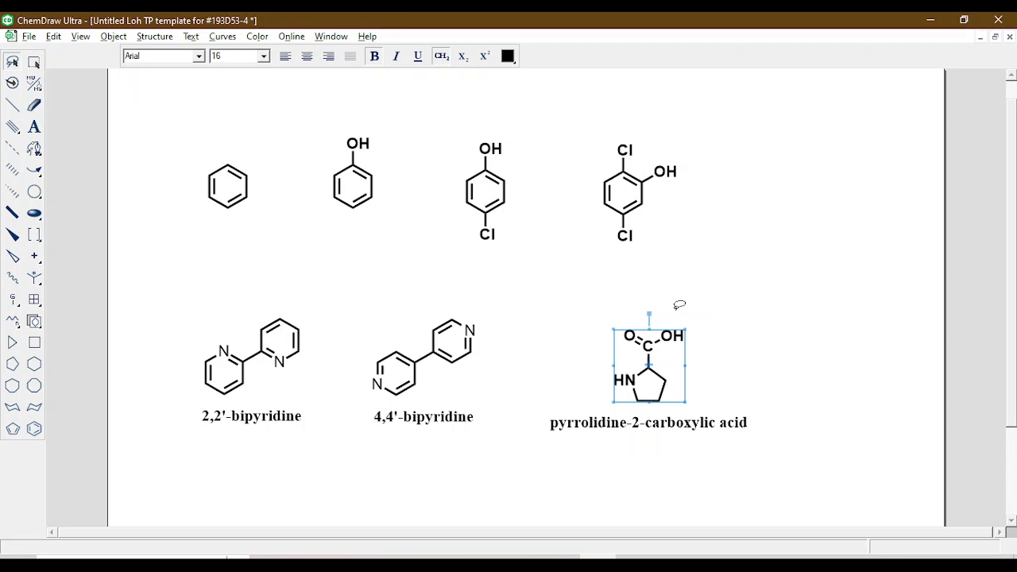
# - Draw a two-bond zigzag carbon chain with solid bonds beside the dichlorophenol, erasing the surplus bond
pyautogui.click(13, 104)
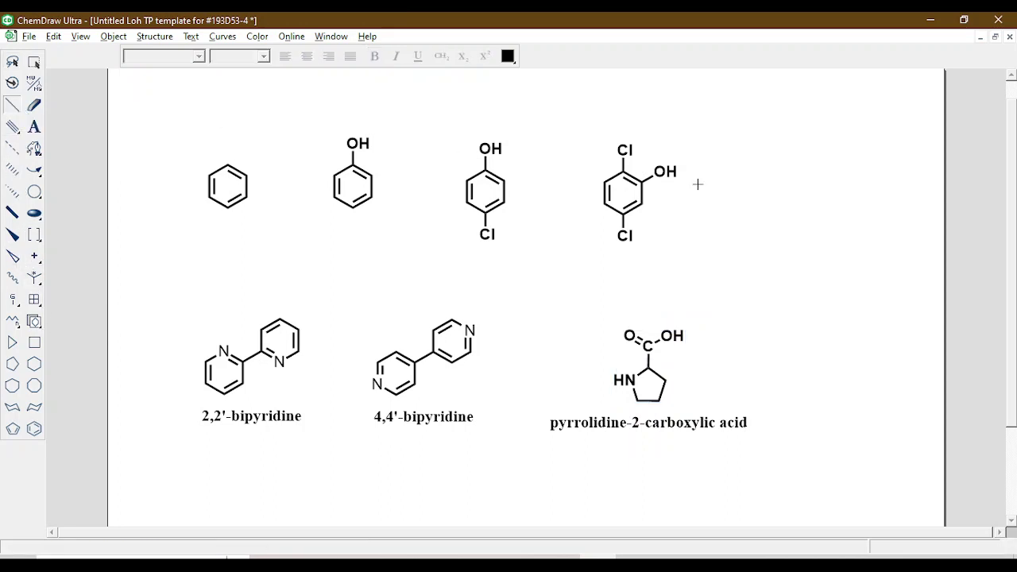
pyautogui.click(752, 233)
pyautogui.moveTo(770, 224)
pyautogui.mouseDown()
pyautogui.moveTo(799, 220)
pyautogui.moveTo(799, 235)
pyautogui.moveTo(805, 200)
pyautogui.moveTo(822, 247)
pyautogui.mouseUp()
pyautogui.click(34, 104)
pyautogui.click(833, 240)
pyautogui.click(12, 108)
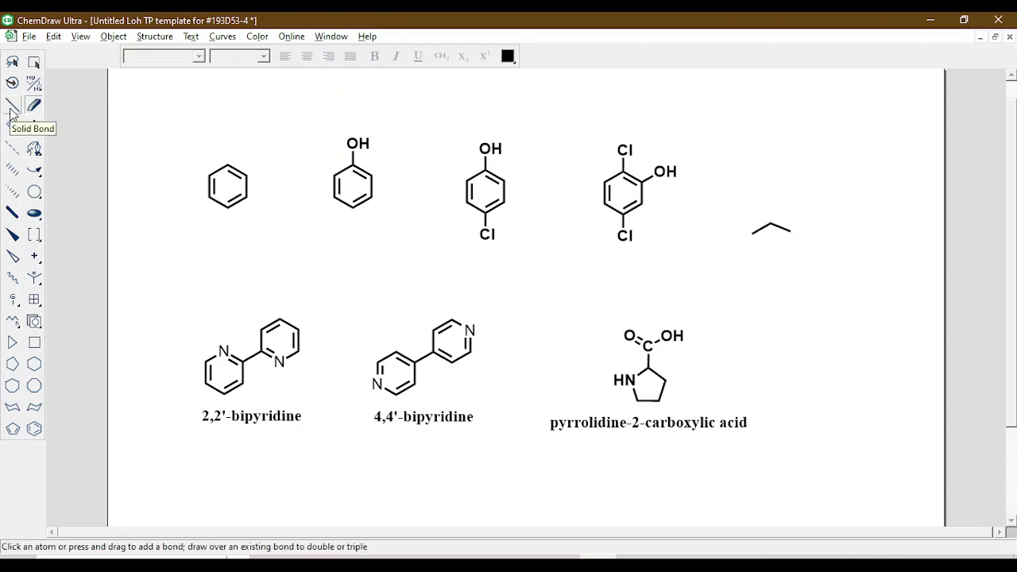
# - Label the outer end of the new two-bond chain as OH
pyautogui.click(33, 126)
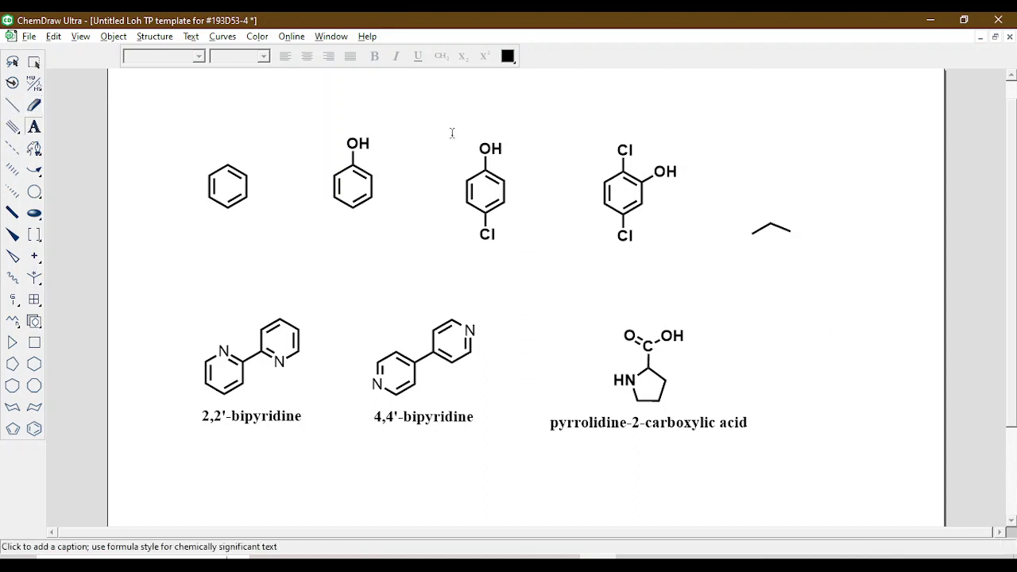
pyautogui.click(792, 232)
pyautogui.write('OJ')
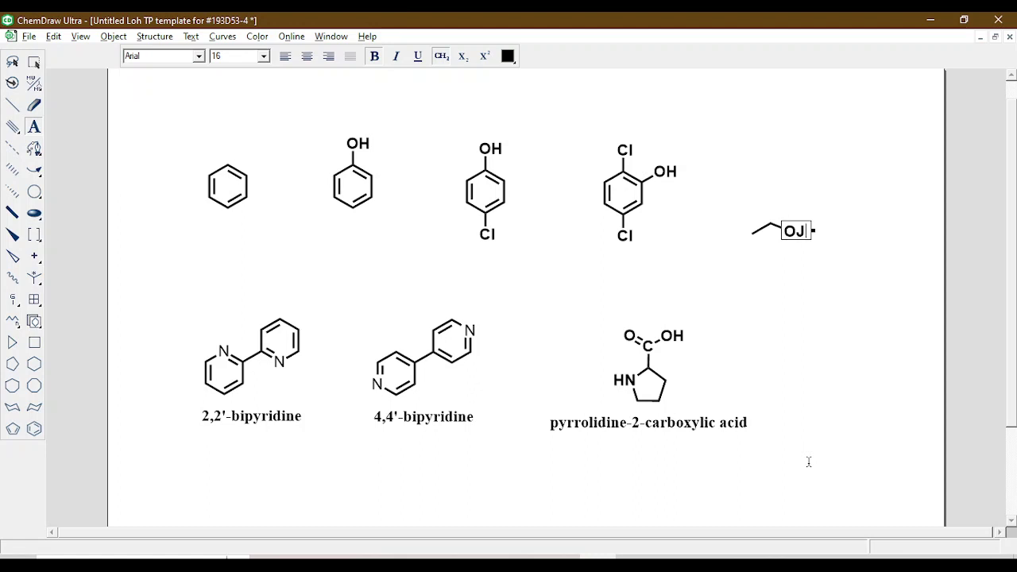
pyautogui.write('H')
pyautogui.click(12, 61)
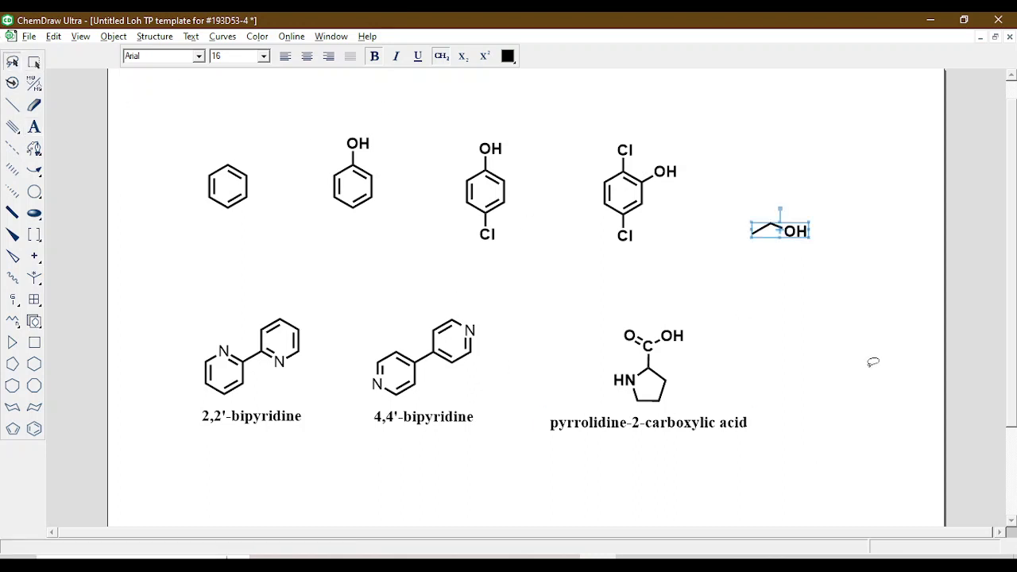
# - Distort the ethanol by moving its OH group above the chain, and restore its geometry with Clean Up Structure
pyautogui.click(899, 268)
pyautogui.moveTo(793, 232); pyautogui.dragTo(746, 213)
pyautogui.moveTo(725, 163)
pyautogui.mouseDown()
pyautogui.moveTo(699, 167)
pyautogui.moveTo(659, 202)
pyautogui.mouseUp()
pyautogui.click(144, 38)
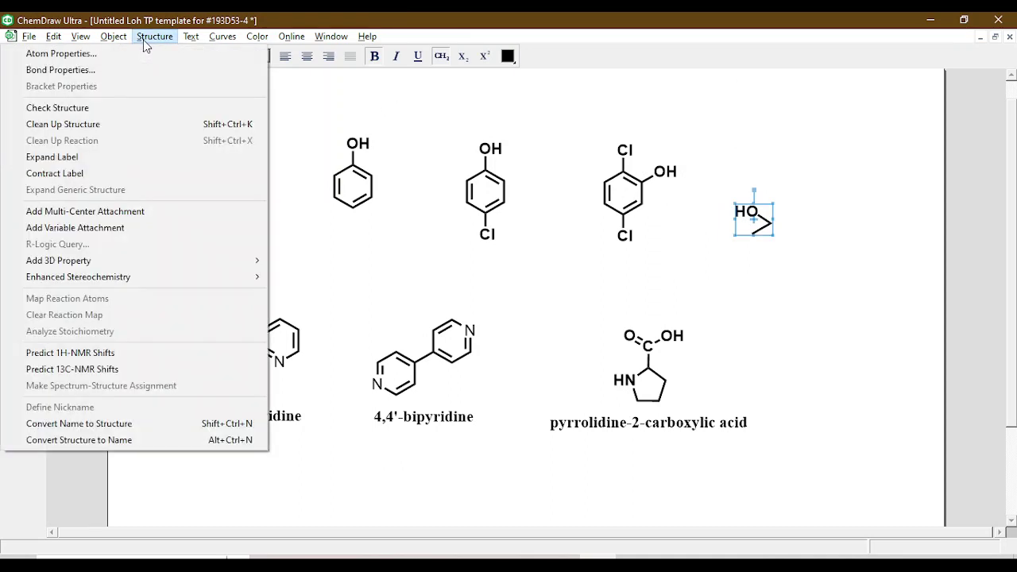
pyautogui.click(128, 124)
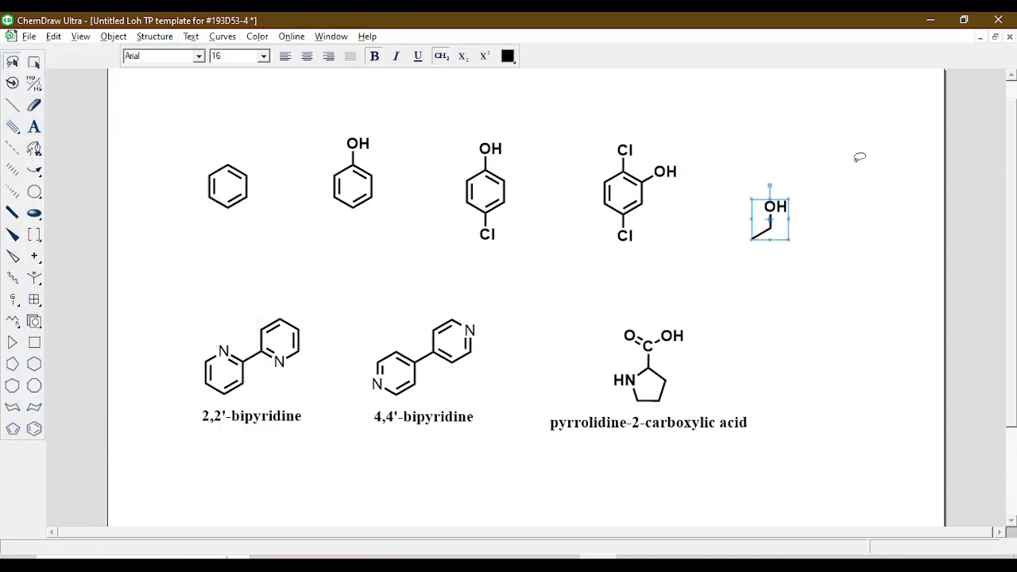
# - Add the ethanol's name with Convert Structure to Name and move structure and name up level with the benzene row
pyautogui.click(154, 37)
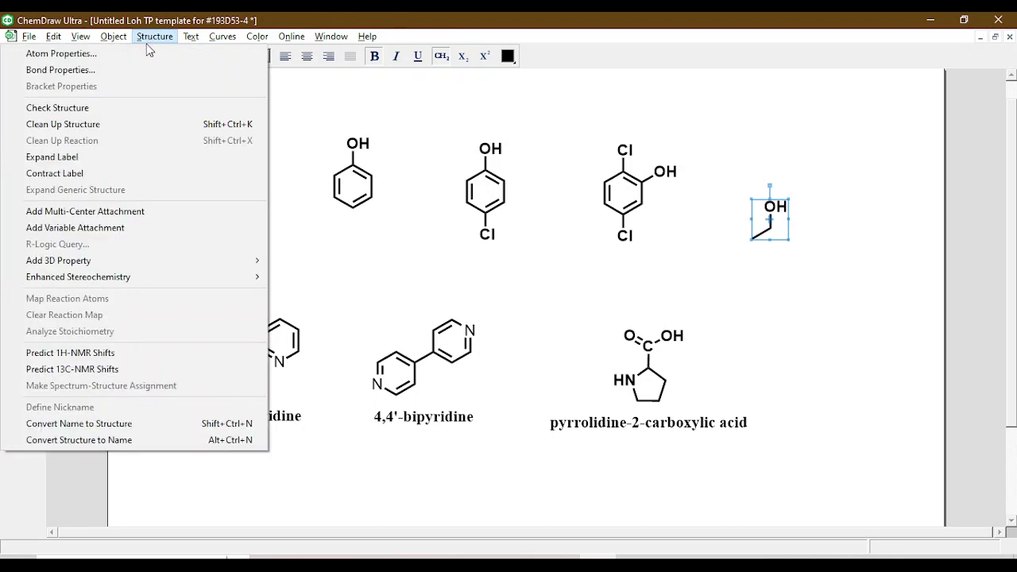
pyautogui.click(119, 439)
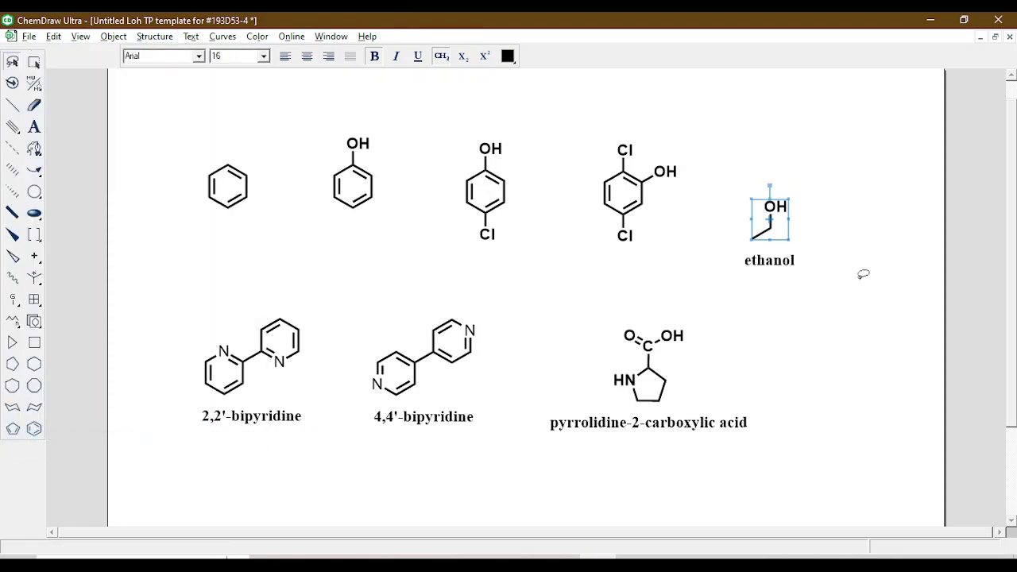
pyautogui.click(798, 208)
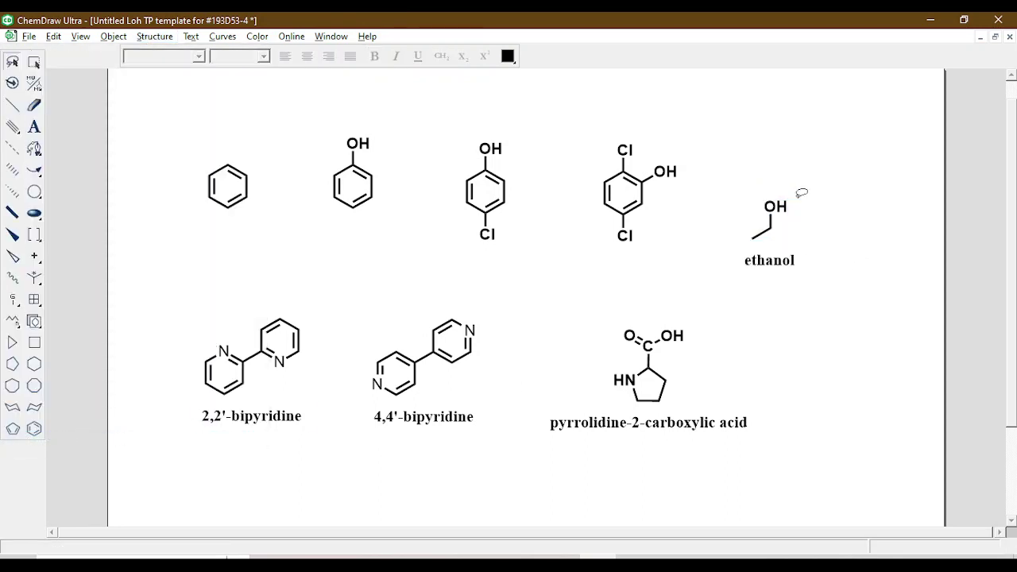
pyautogui.moveTo(796, 195)
pyautogui.mouseDown()
pyautogui.moveTo(684, 280)
pyautogui.moveTo(700, 197)
pyautogui.mouseUp()
pyautogui.moveTo(779, 233)
pyautogui.mouseDown()
pyautogui.moveTo(788, 179)
pyautogui.moveTo(779, 209)
pyautogui.mouseUp()
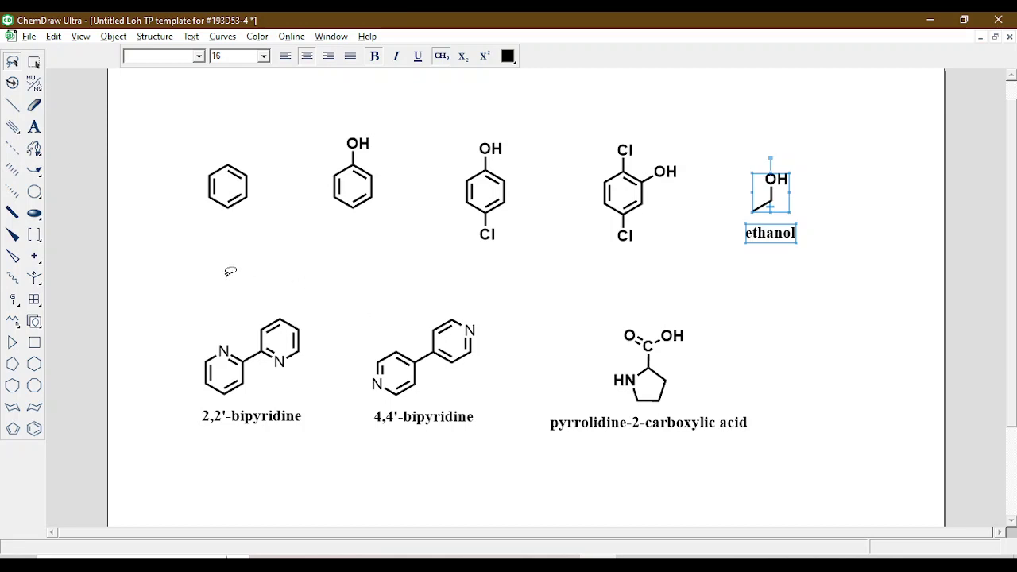
# - Delete the bipyridines and proline with their names, and the whole upper row of structures, leaving the page empty
pyautogui.moveTo(230, 271)
pyautogui.mouseDown()
pyautogui.moveTo(279, 474)
pyautogui.moveTo(801, 434)
pyautogui.mouseUp()
pyautogui.moveTo(653, 296)
pyautogui.mouseDown()
pyautogui.moveTo(129, 266)
pyautogui.moveTo(125, 330)
pyautogui.mouseUp()
pyautogui.moveTo(434, 370); pyautogui.dragTo(431, 324)
pyautogui.press('Delete')
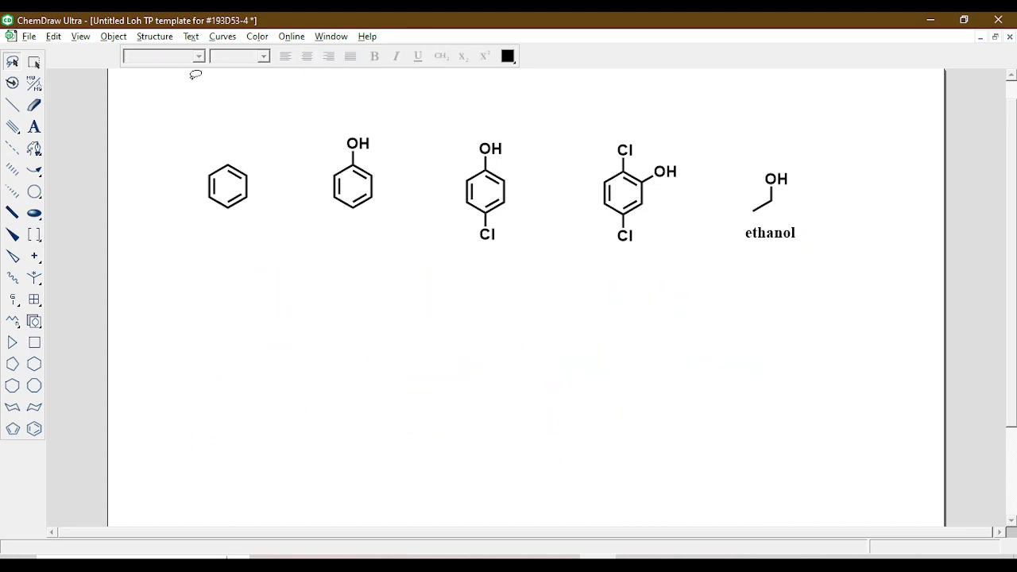
pyautogui.moveTo(173, 123)
pyautogui.mouseDown()
pyautogui.moveTo(858, 347)
pyautogui.moveTo(703, 79)
pyautogui.moveTo(163, 150)
pyautogui.moveTo(163, 159)
pyautogui.mouseUp()
pyautogui.press('Delete')
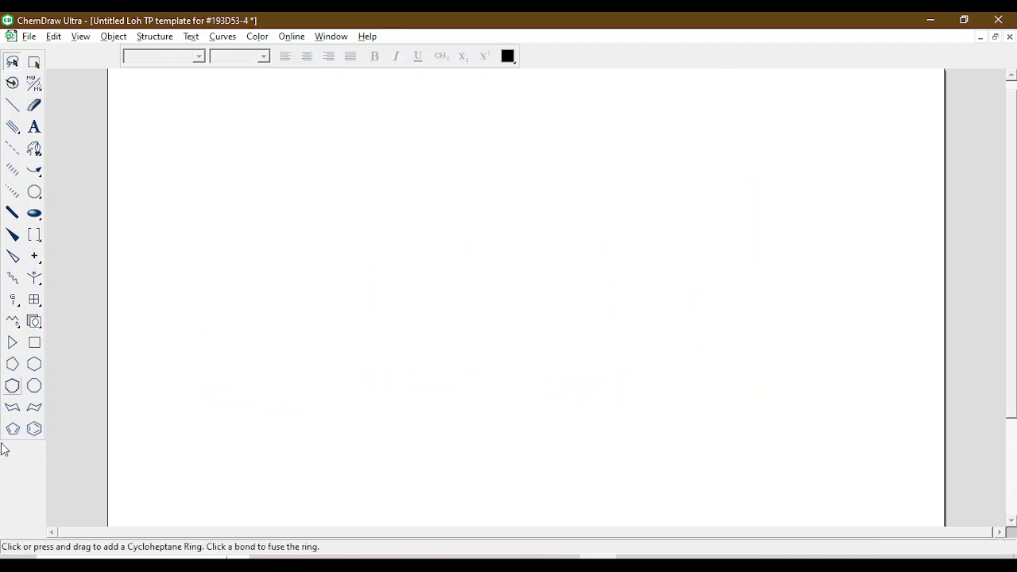
# - Draw a benzene ring in the upper left part of the empty page
pyautogui.click(34, 430)
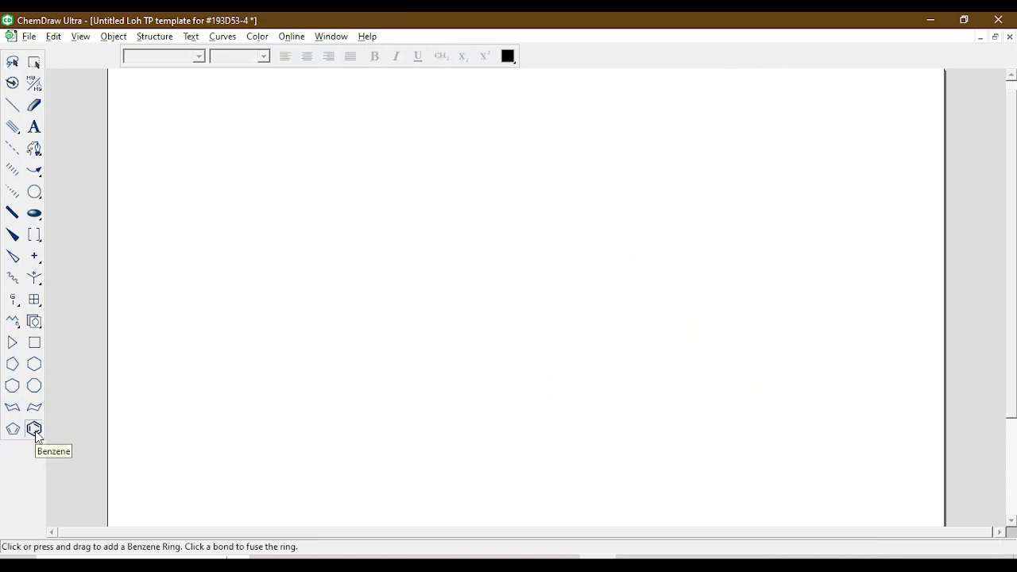
pyautogui.click(277, 227)
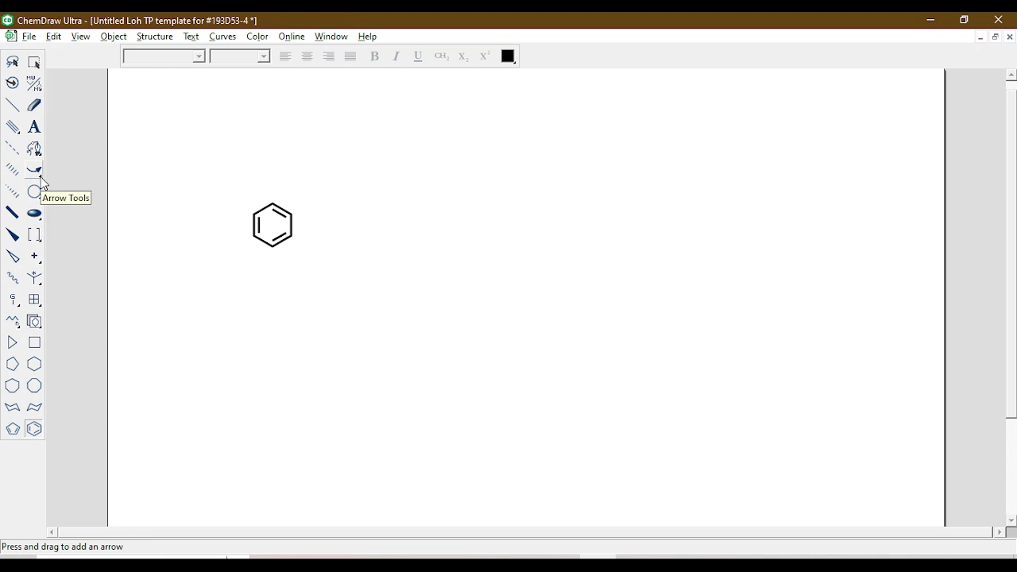
pyautogui.moveTo(43, 182); pyautogui.dragTo(83, 186)
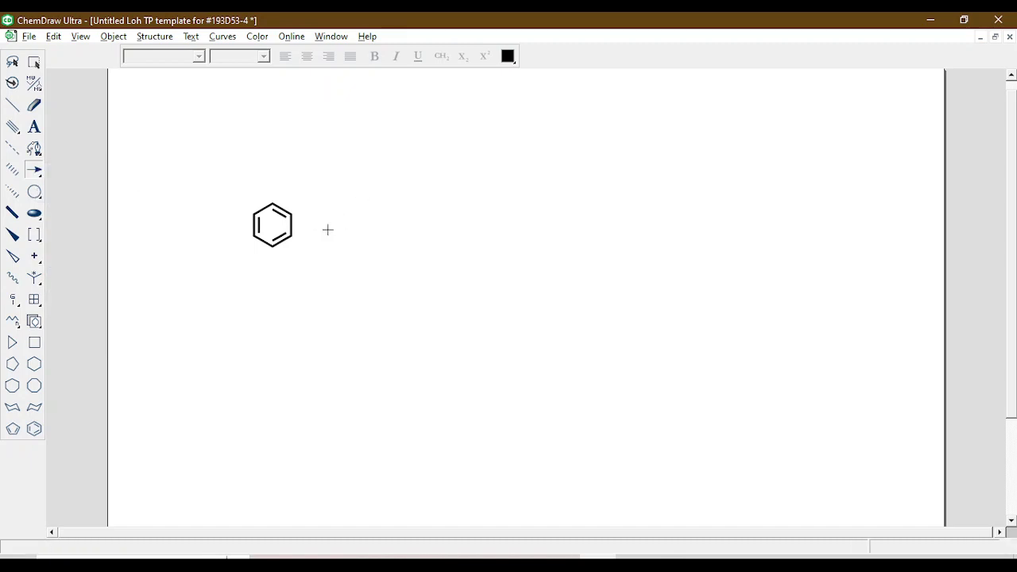
pyautogui.moveTo(310, 224); pyautogui.dragTo(413, 222)
pyautogui.hotkey('ctrl', 'z')
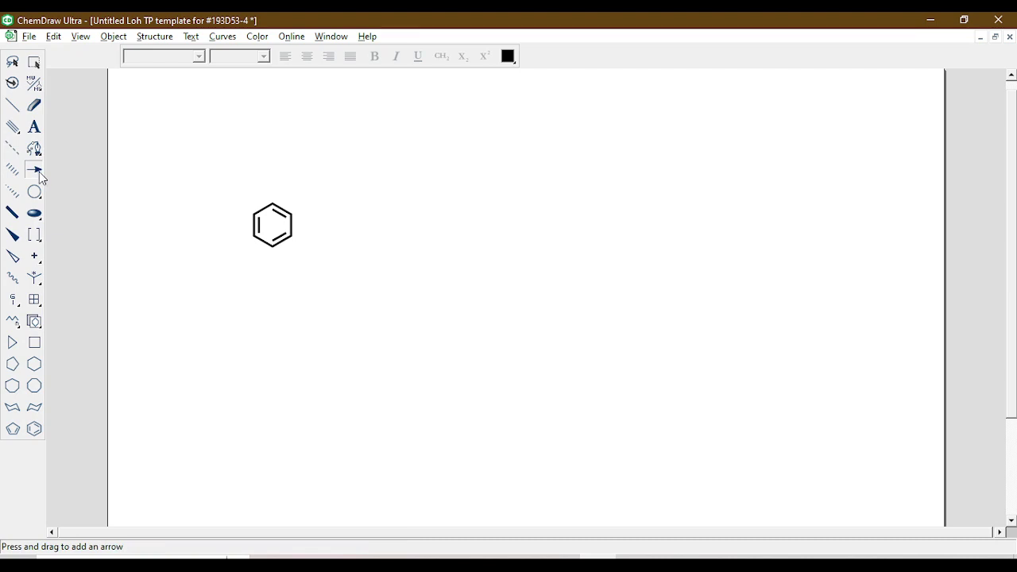
# - Draw a straight, horizontal reaction arrow with a solid head to the right of the benzene ring
pyautogui.moveTo(39, 171); pyautogui.dragTo(100, 184)
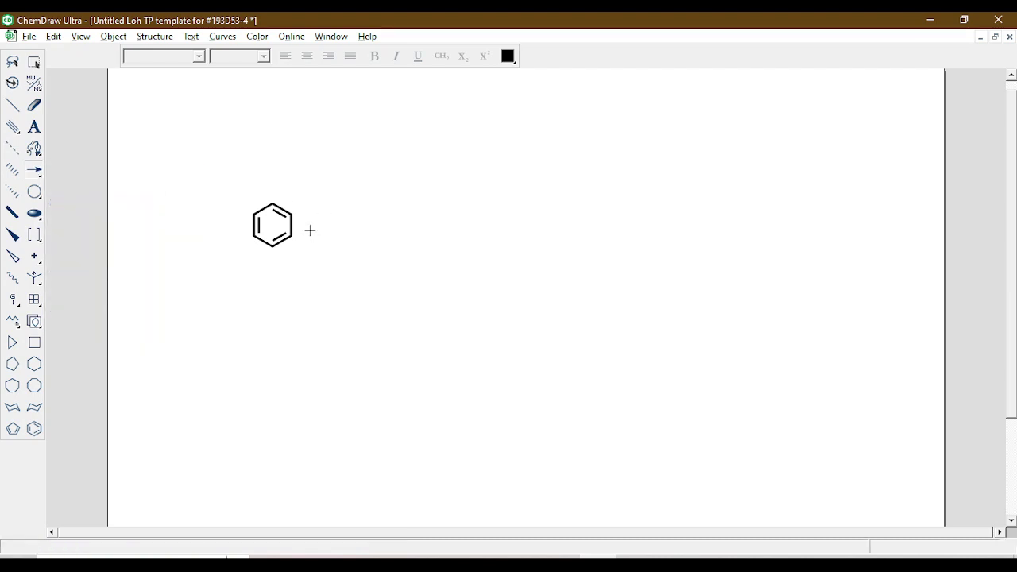
pyautogui.moveTo(310, 226); pyautogui.dragTo(410, 226)
# - Add the caption HNO3 above the reaction arrow and format its 3 as a subscript with Formula style
pyautogui.click(34, 128)
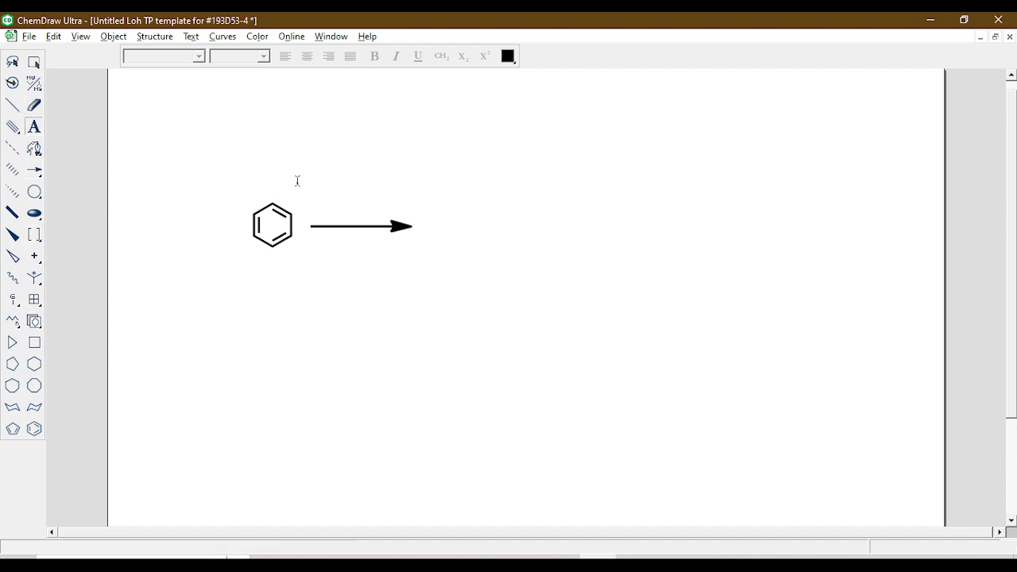
pyautogui.click(346, 242)
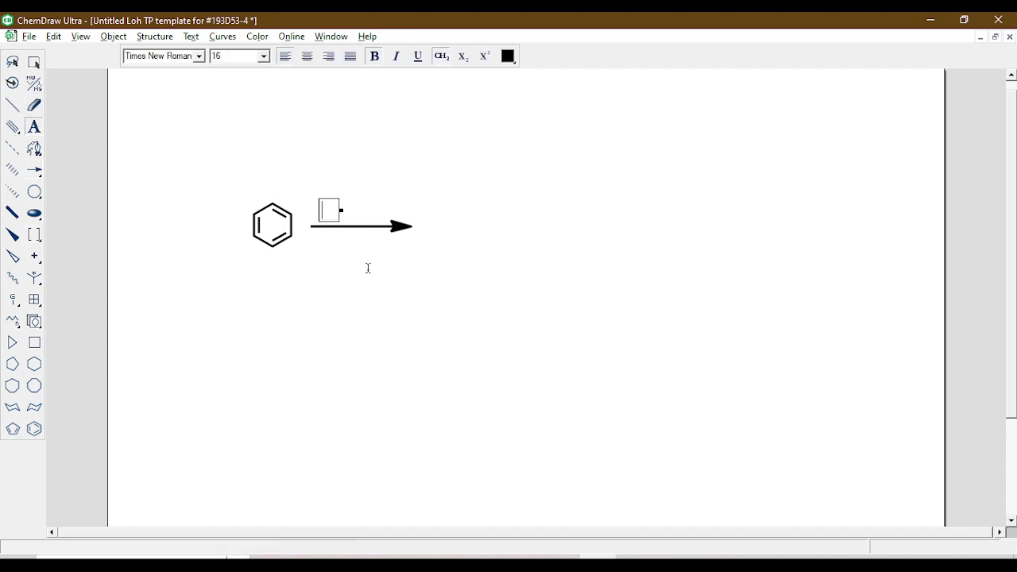
pyautogui.write('HNO3')
pyautogui.write('33')
pyautogui.press('BackSpace')
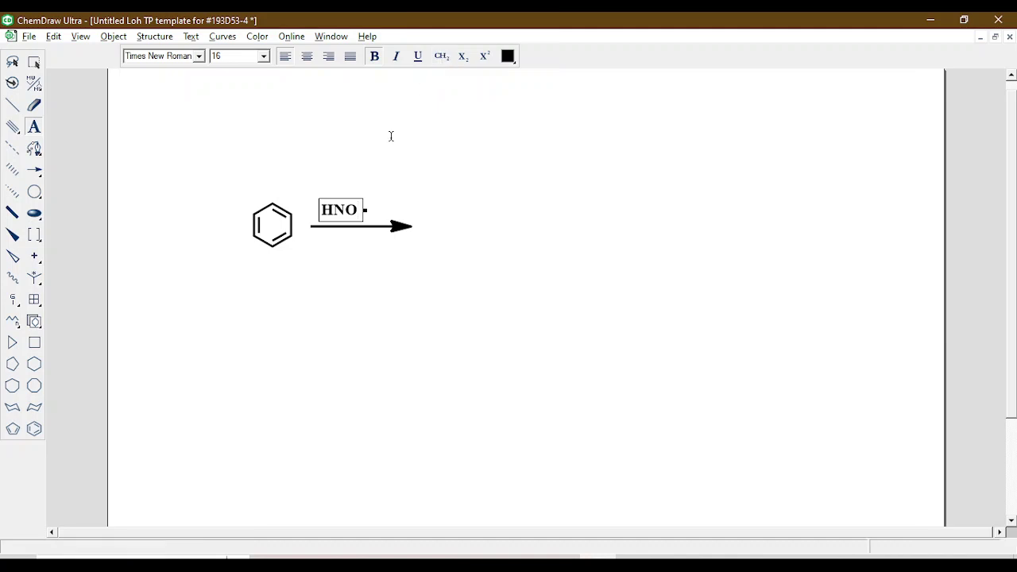
pyautogui.write('3')
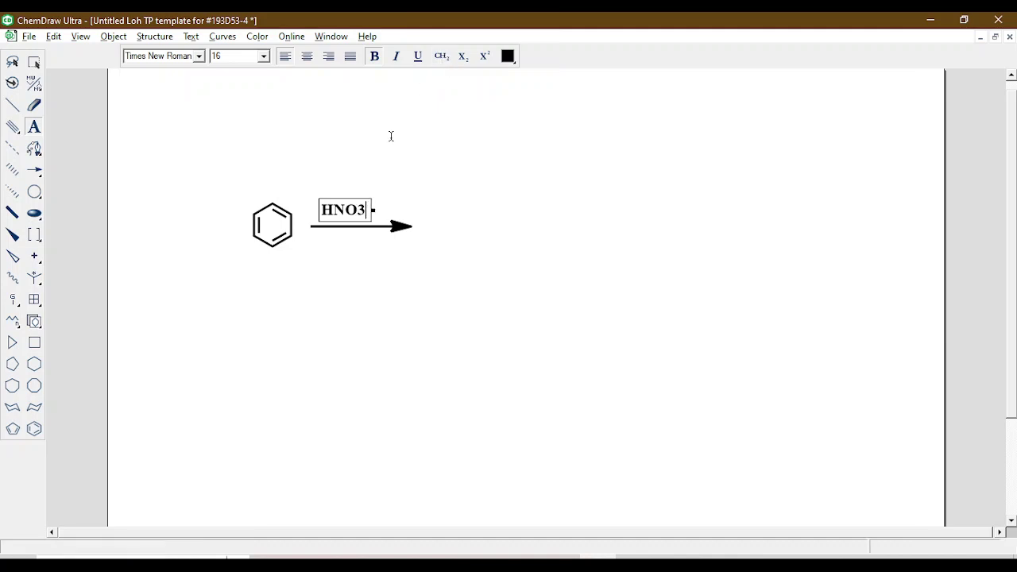
pyautogui.click(443, 64)
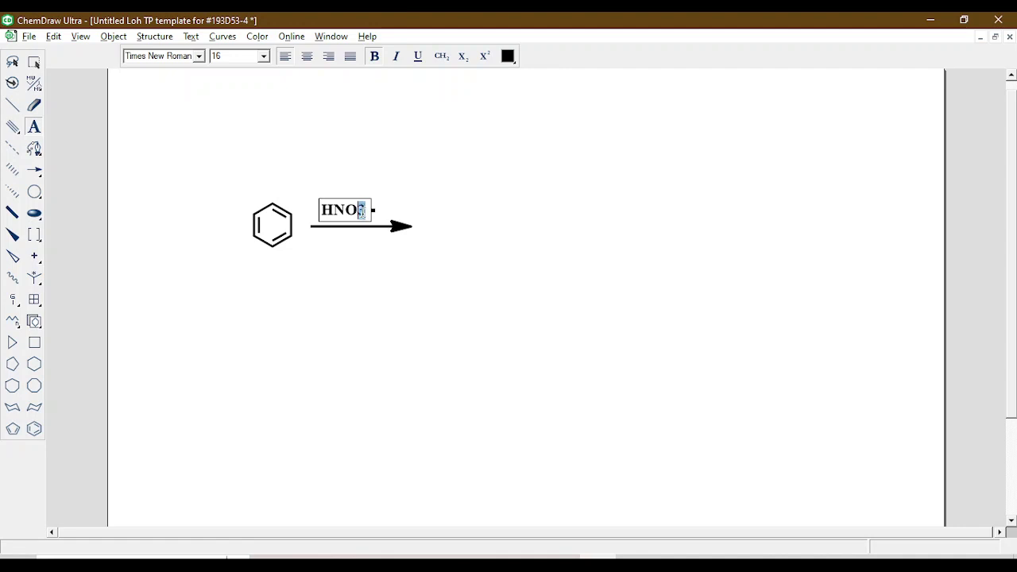
pyautogui.click(442, 59)
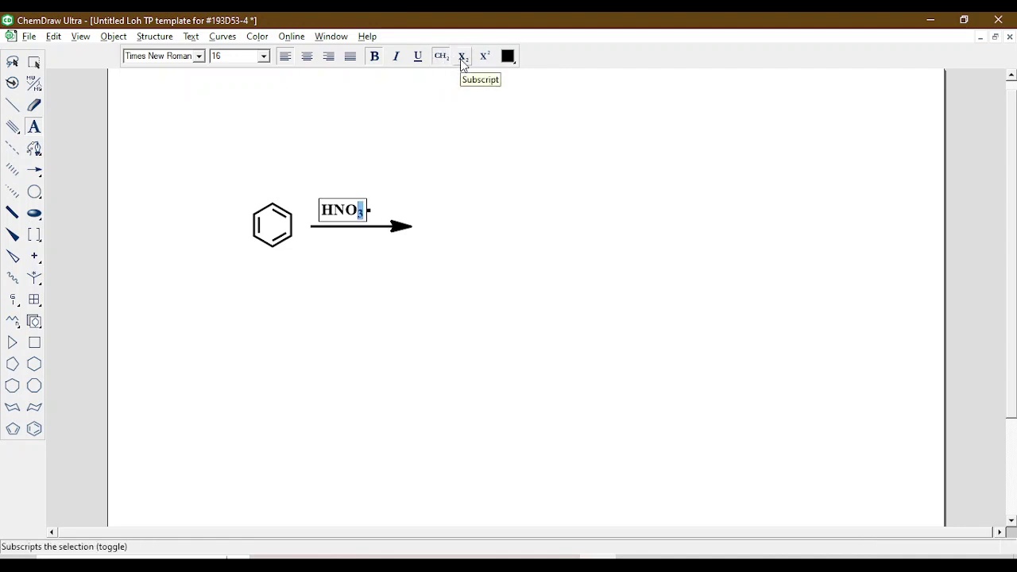
# - Select the HNO3 caption and nudge it right and slightly down so it sits centred just above the arrow
pyautogui.click(15, 64)
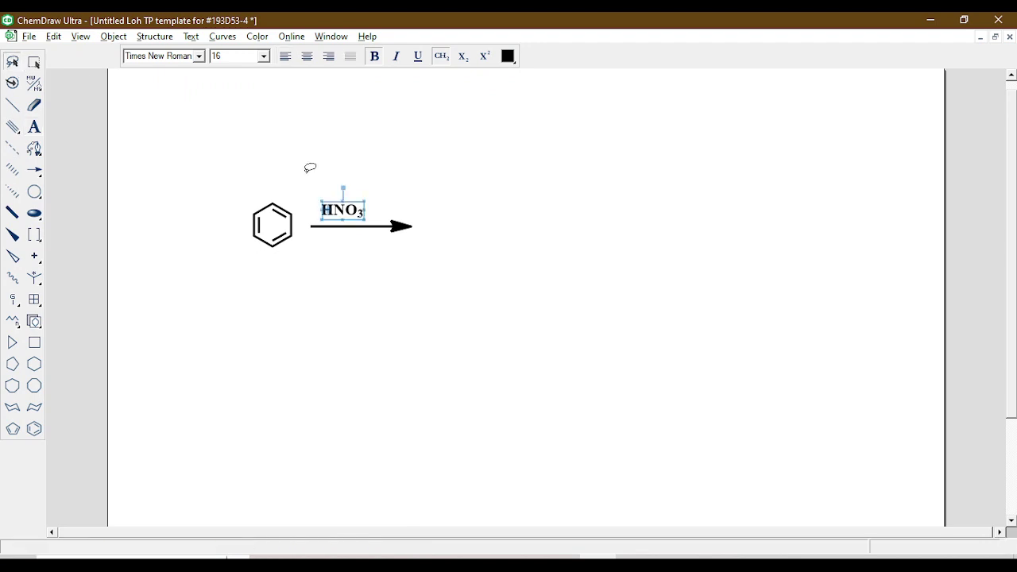
pyautogui.click(310, 168)
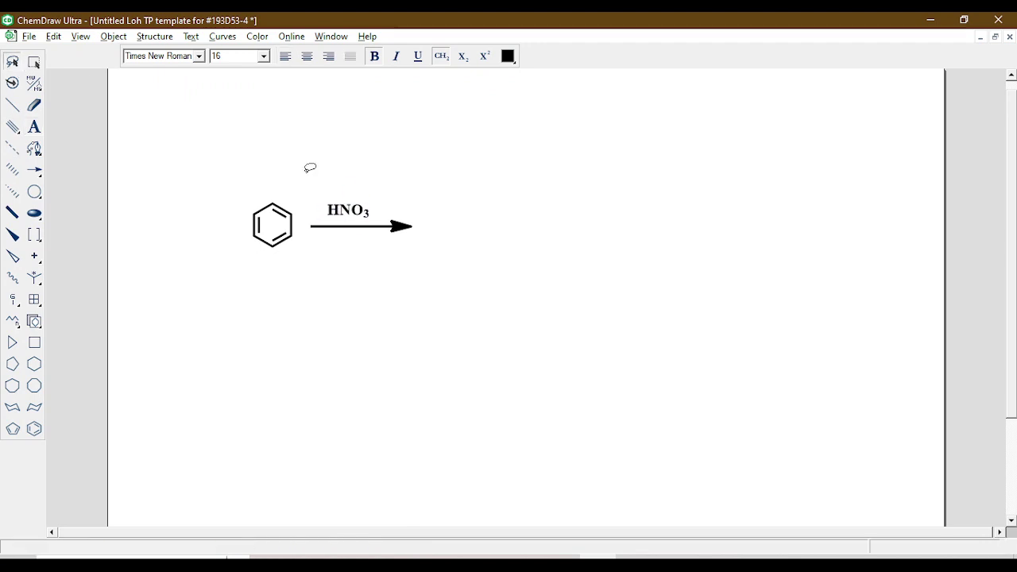
pyautogui.press('Right')
pyautogui.press('Right')
pyautogui.press('Right')
pyautogui.press('Right')
pyautogui.press('Right')
pyautogui.press('Right')
pyautogui.press('Down')
pyautogui.press('Down')
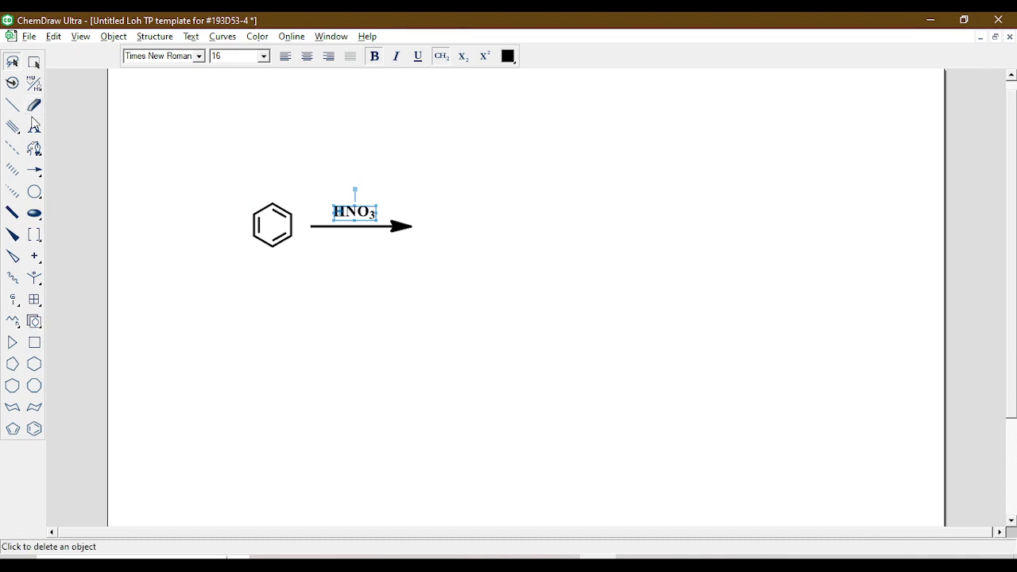
# - Add the caption H2SO4 in Formula style below the arrow and align it under the HNO3 caption
pyautogui.click(34, 126)
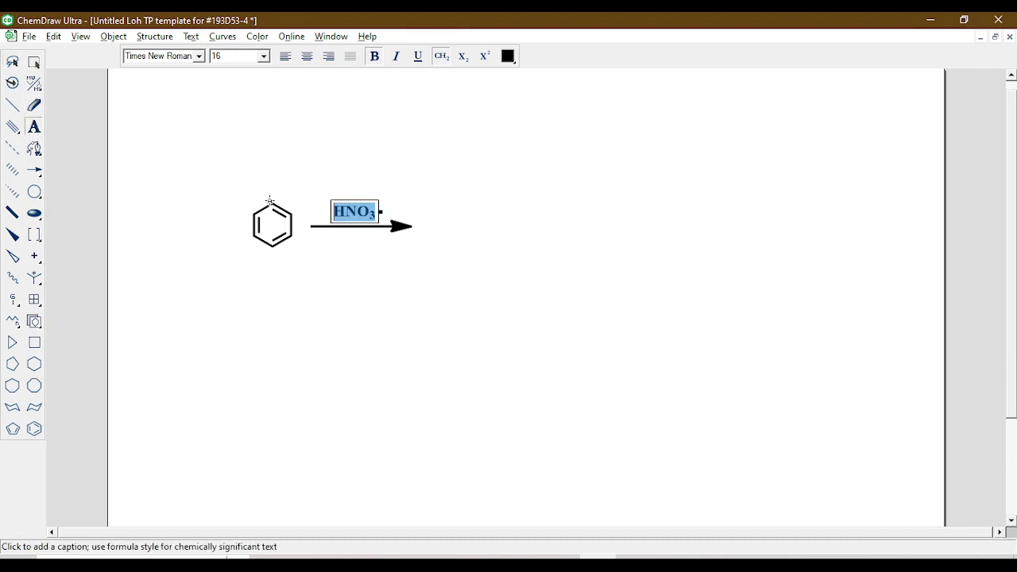
pyautogui.click(334, 242)
pyautogui.write('H')
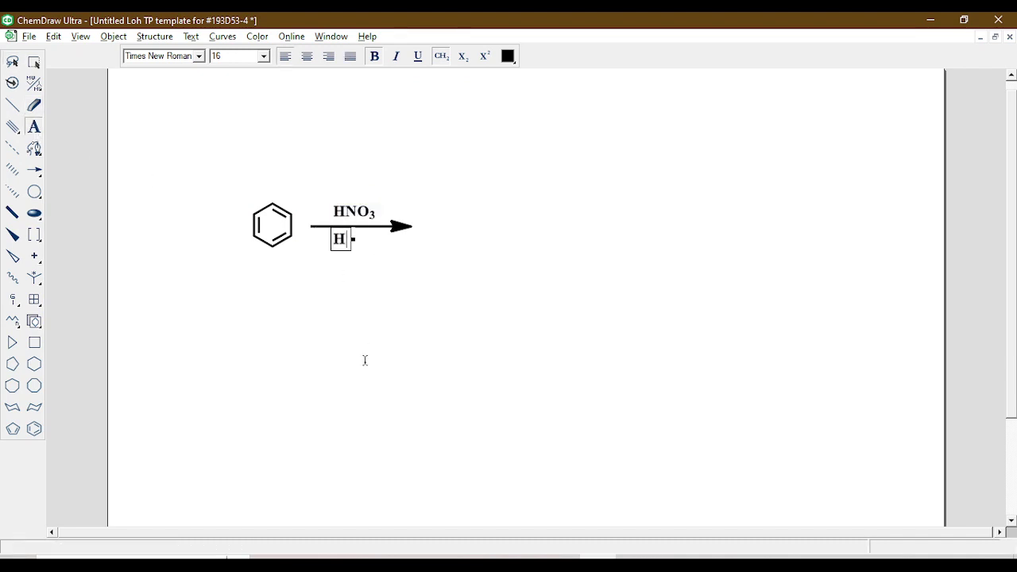
pyautogui.write('2SO4')
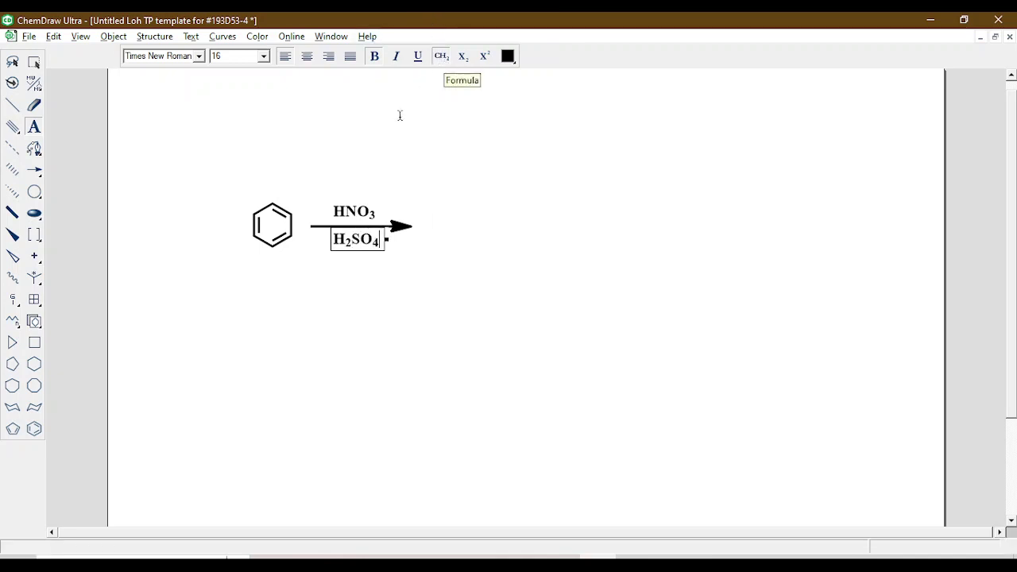
pyautogui.click(12, 61)
pyautogui.moveTo(347, 239); pyautogui.dragTo(344, 240)
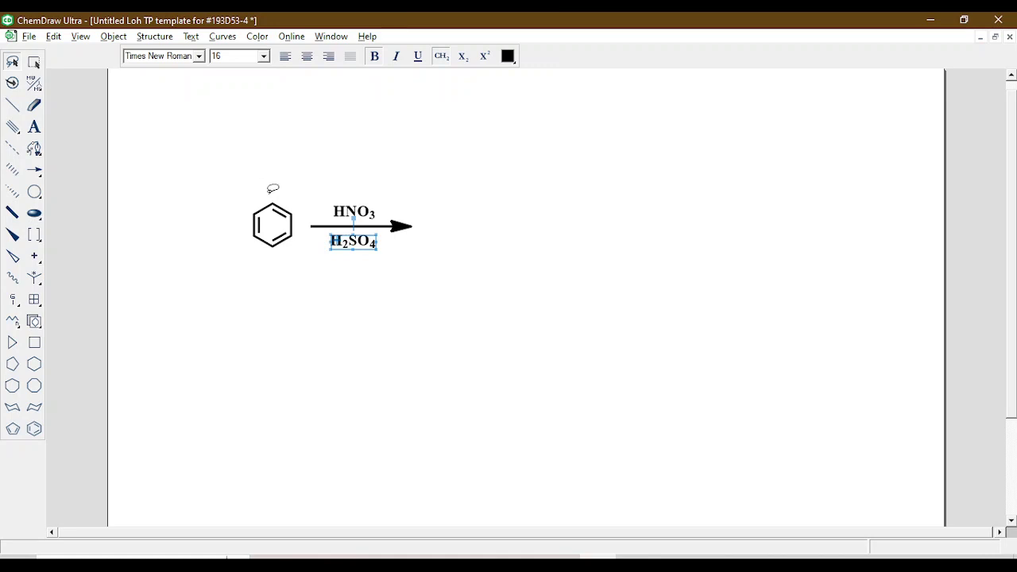
# - Copy the benzene ring to the product side of the reaction arrow, level with the original ring
pyautogui.moveTo(266, 187)
pyautogui.mouseDown()
pyautogui.moveTo(221, 205)
pyautogui.moveTo(298, 239)
pyautogui.moveTo(206, 177)
pyautogui.mouseUp()
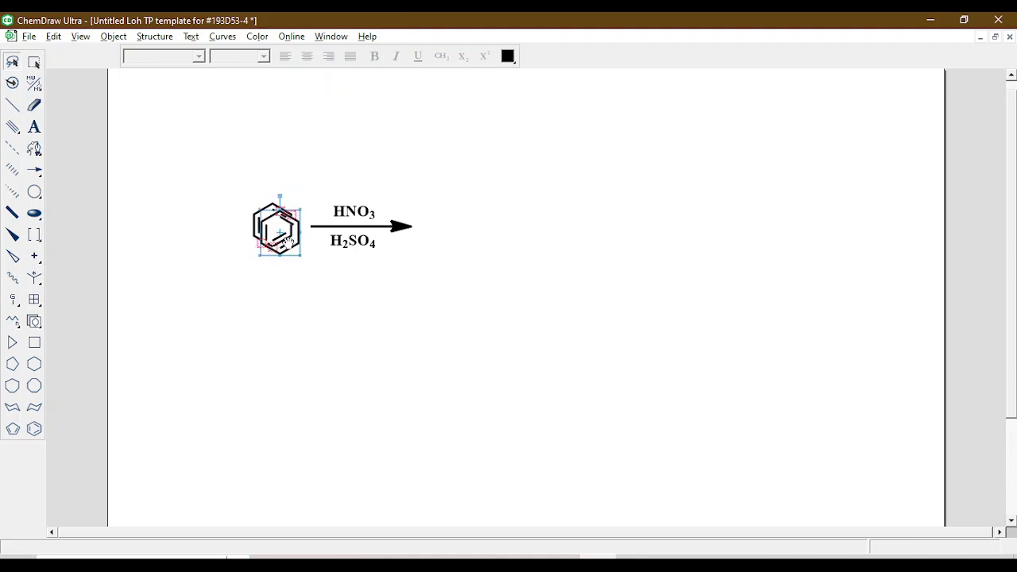
pyautogui.moveTo(277, 220); pyautogui.dragTo(454, 230)
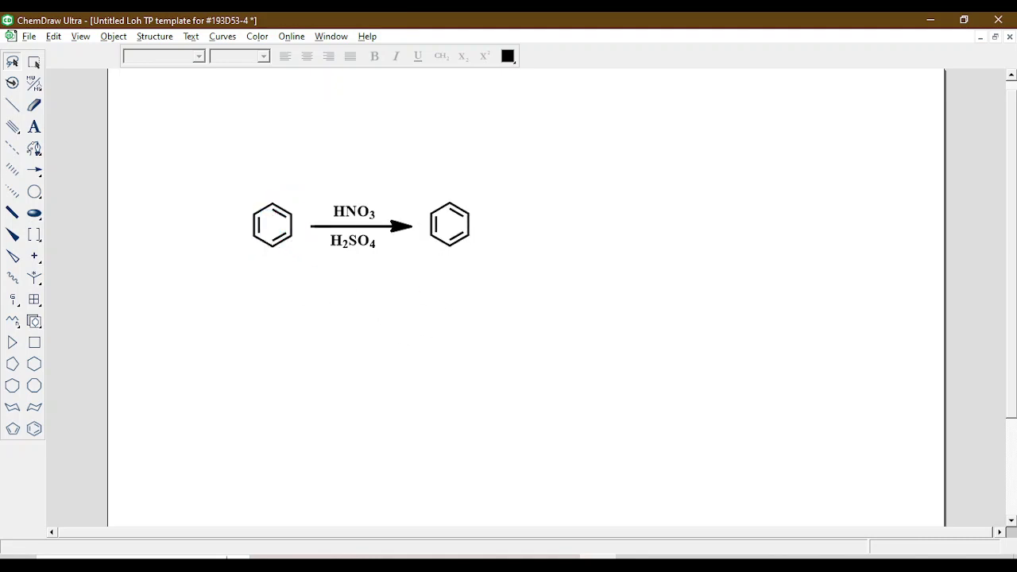
# - Delete the copied ring on the product side and draw a new benzene ring just past the reaction arrow's head
pyautogui.press('Delete')
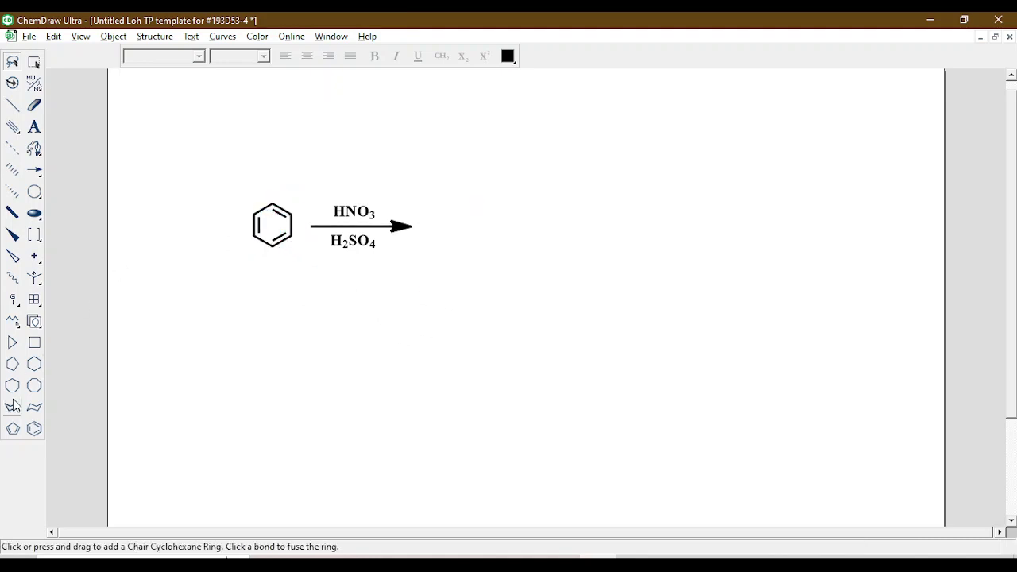
pyautogui.click(34, 429)
pyautogui.click(34, 429)
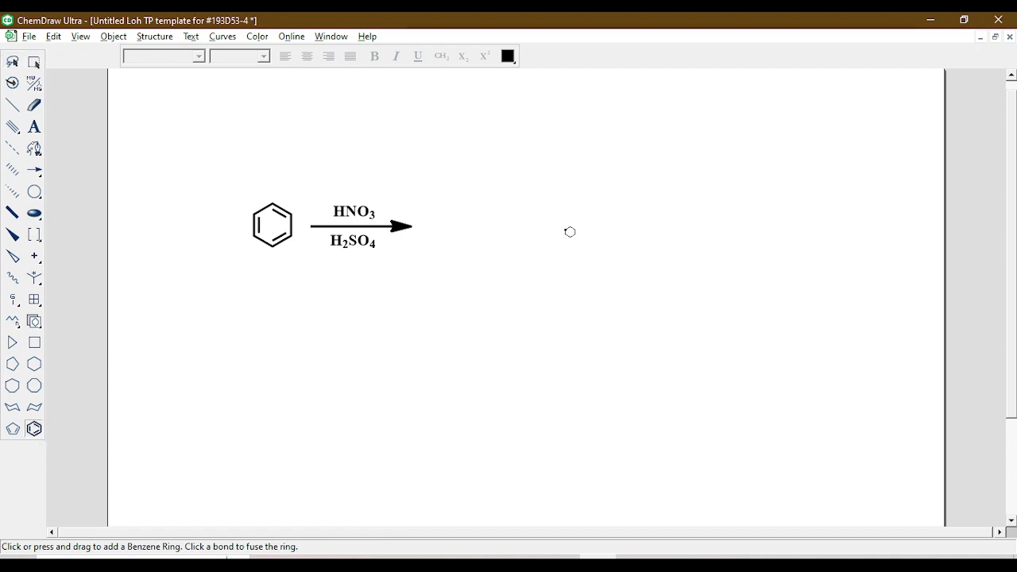
pyautogui.click(447, 229)
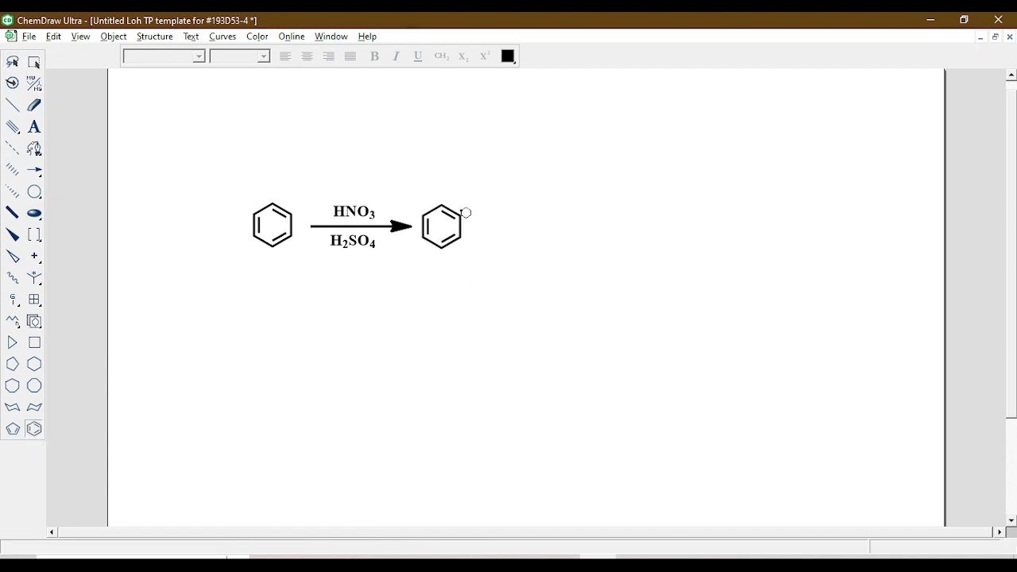
# - Add a single bond to the product ring's upper-right carbon and label its end NO2
pyautogui.click(13, 107)
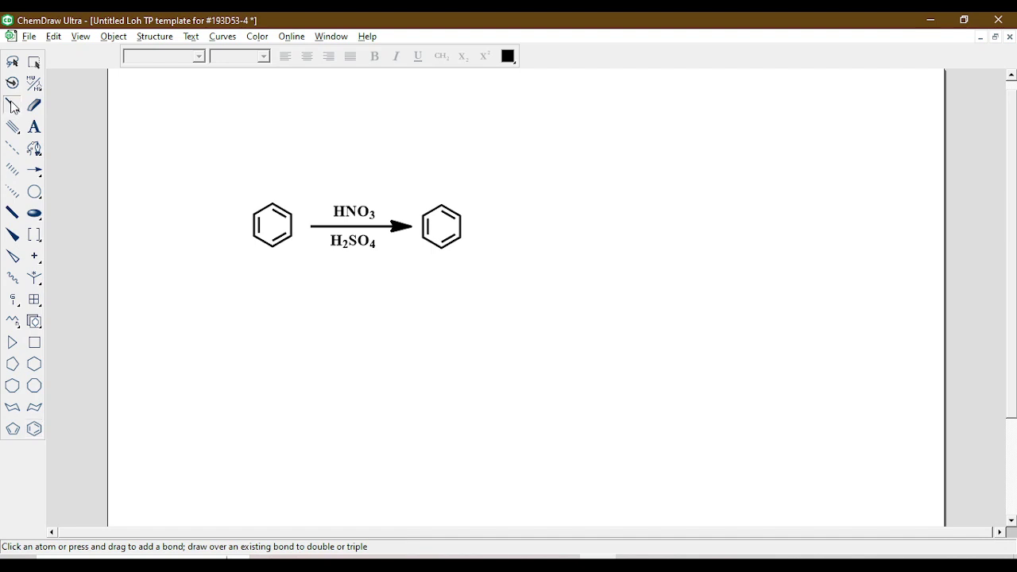
pyautogui.moveTo(459, 214)
pyautogui.mouseDown()
pyautogui.moveTo(483, 206)
pyautogui.moveTo(469, 183)
pyautogui.mouseUp()
pyautogui.click(33, 128)
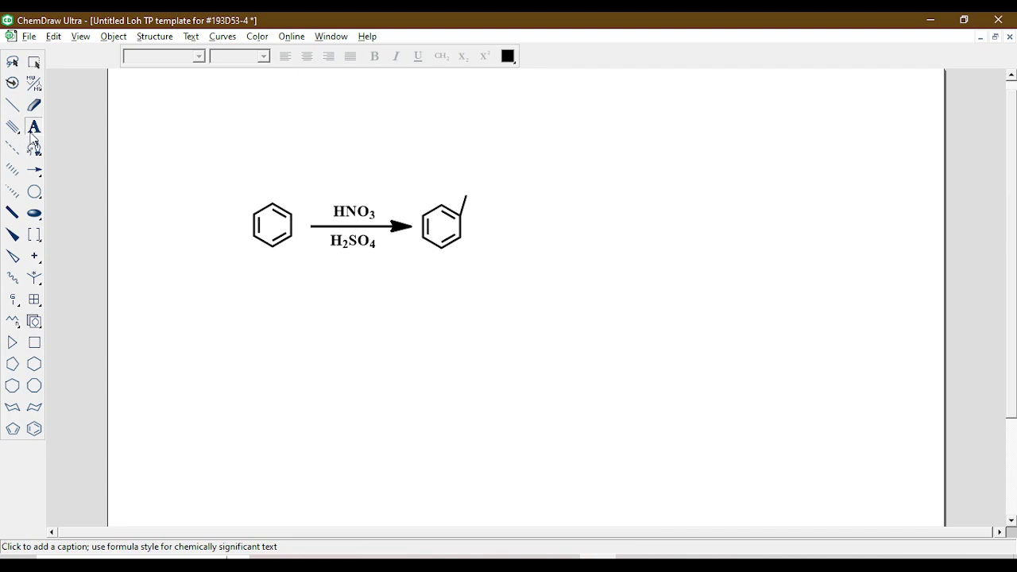
pyautogui.click(467, 195)
pyautogui.write('NO2')
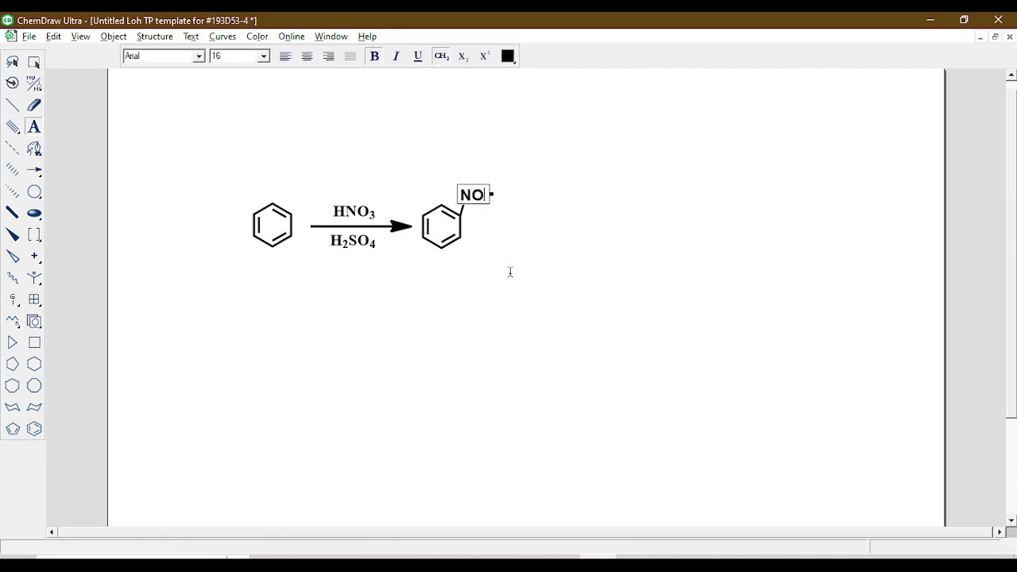
# - Clean up the nitrobenzene structure to straighten its NO2 bond
pyautogui.click(11, 61)
pyautogui.click(154, 36)
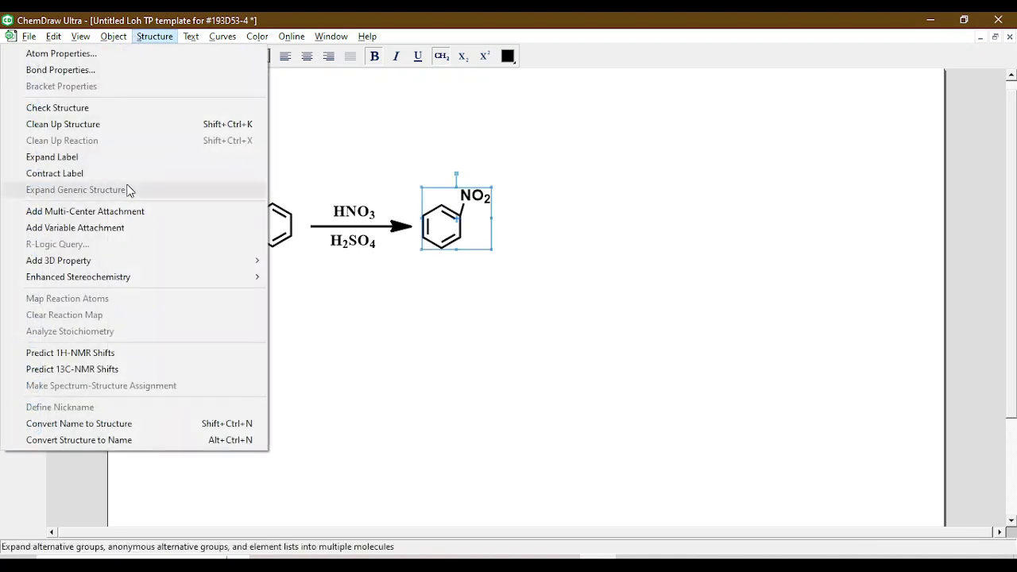
pyautogui.click(170, 133)
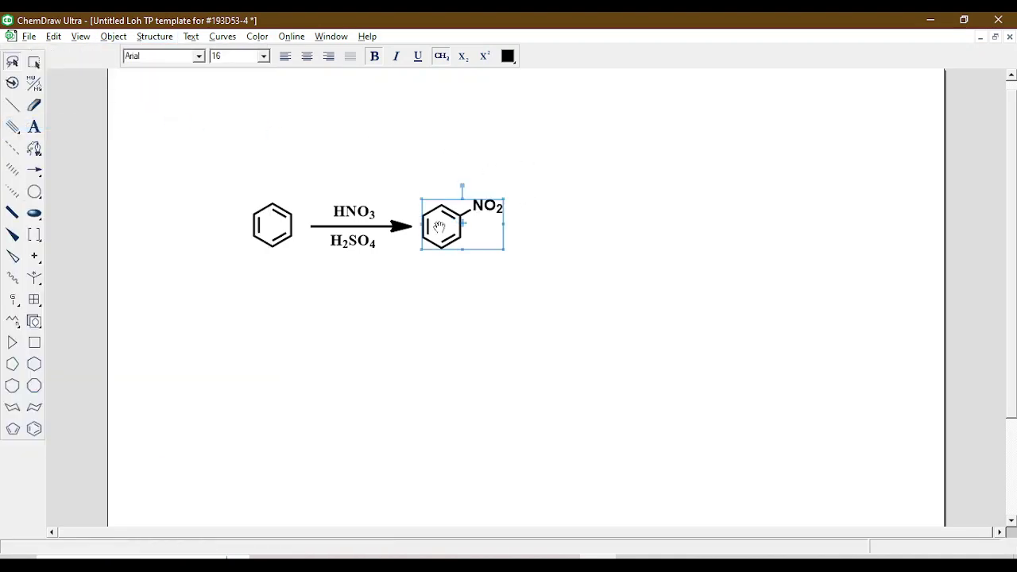
# - Rotate the nitrobenzene about 59° counterclockwise, adjust it until NO2 points straight up, and place it beside the arrowhead
pyautogui.moveTo(438, 226); pyautogui.dragTo(485, 234)
pyautogui.click(486, 234)
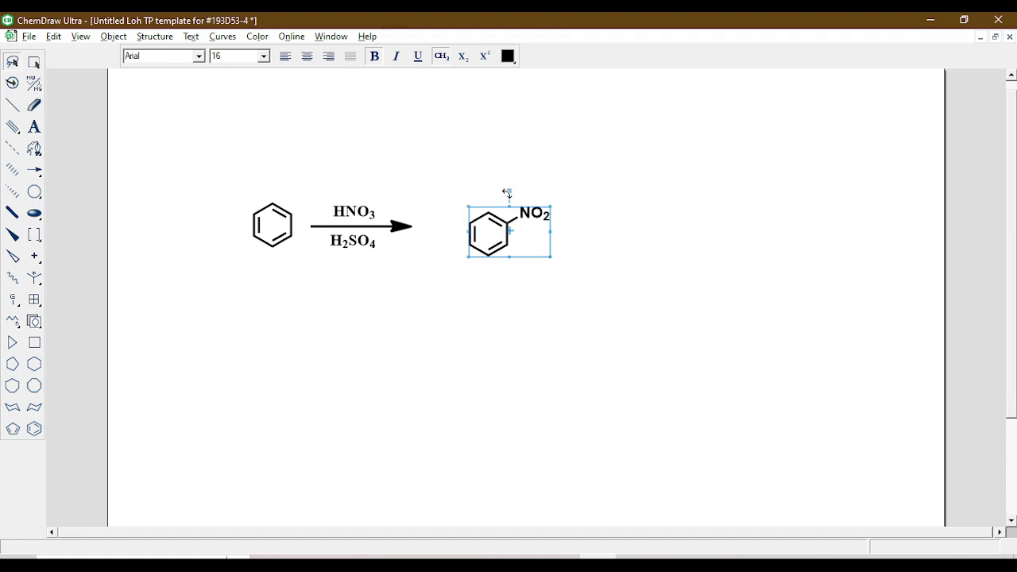
pyautogui.moveTo(507, 193); pyautogui.dragTo(402, 161)
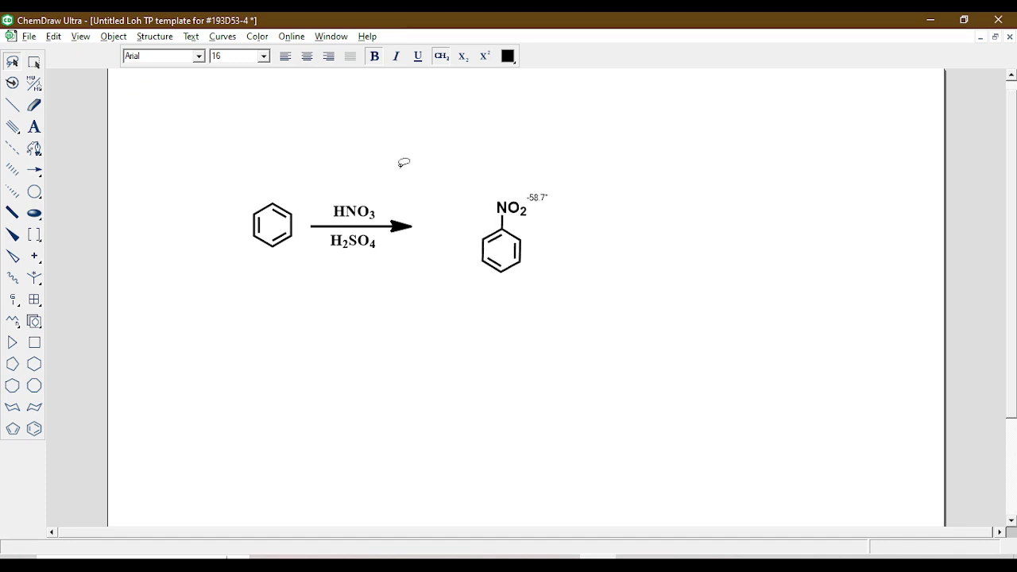
pyautogui.moveTo(510, 258); pyautogui.dragTo(491, 237)
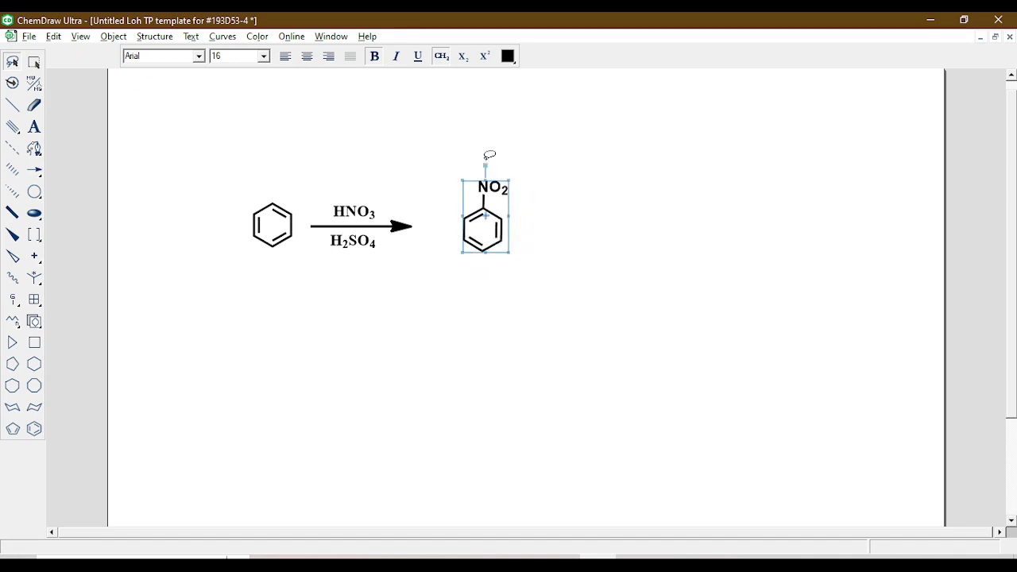
pyautogui.moveTo(482, 166); pyautogui.dragTo(486, 159)
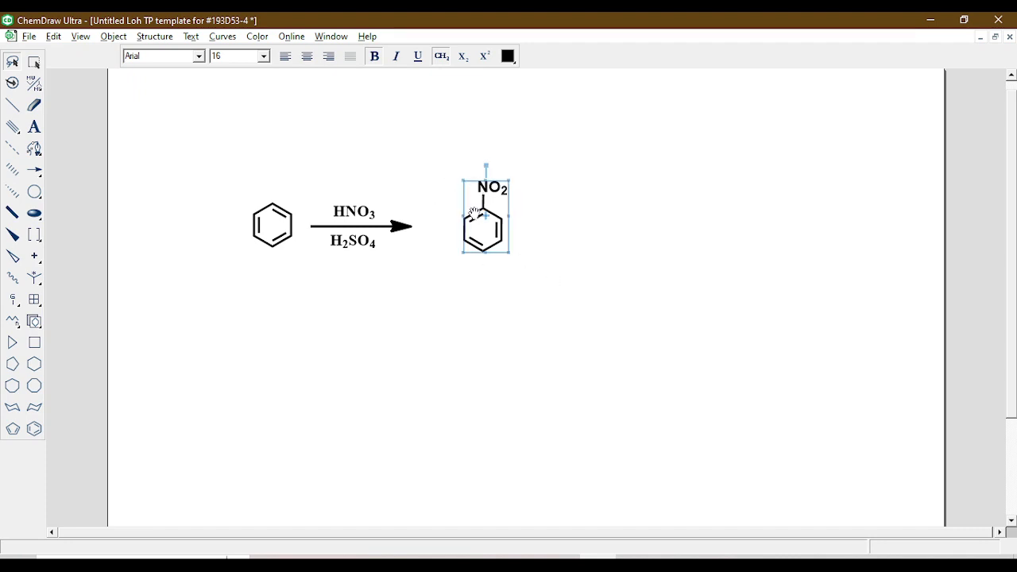
pyautogui.moveTo(475, 214); pyautogui.dragTo(451, 218)
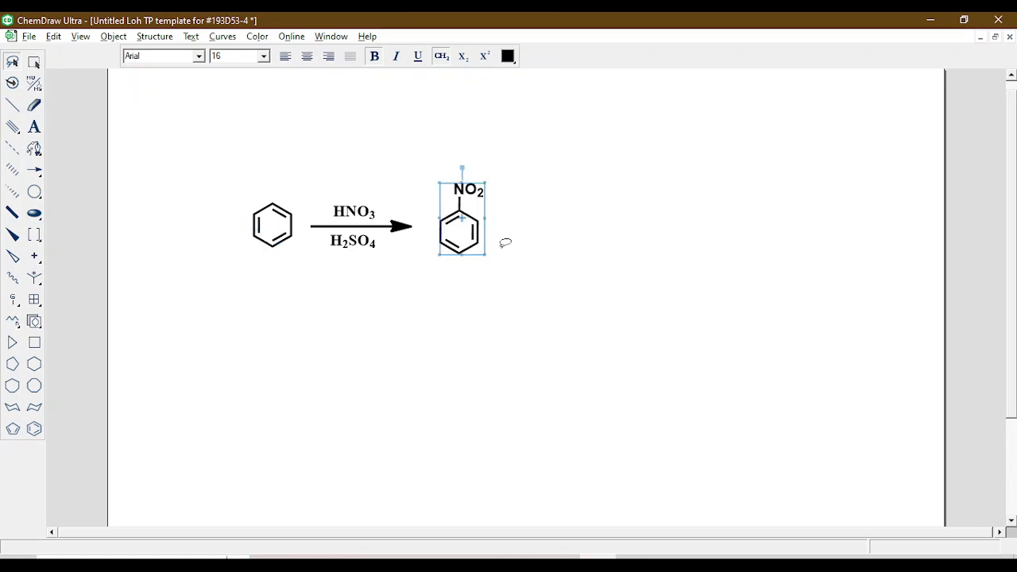
# - Change the HNO3 caption above the arrow to Arial, size 12
pyautogui.click(347, 225)
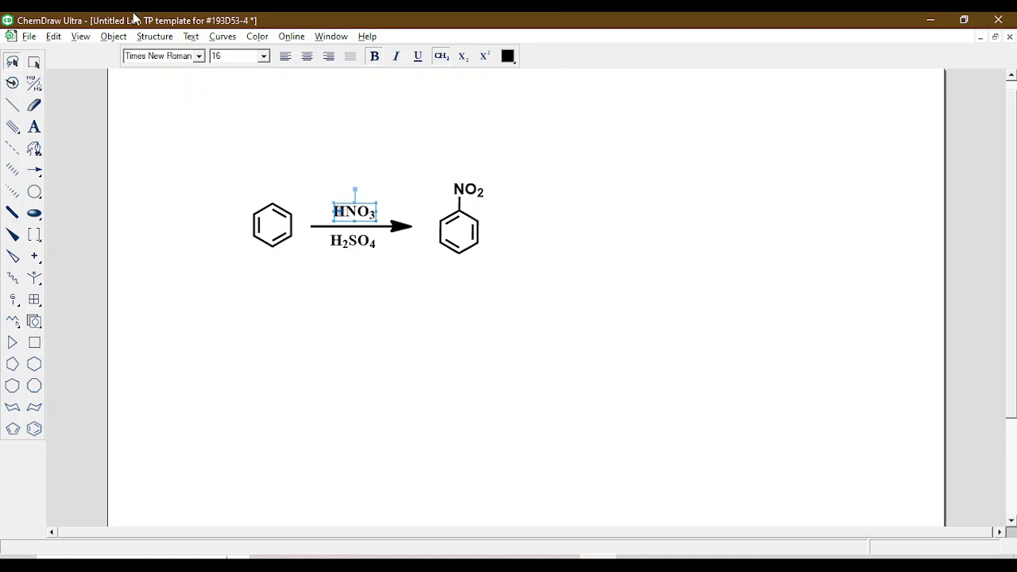
pyautogui.click(34, 126)
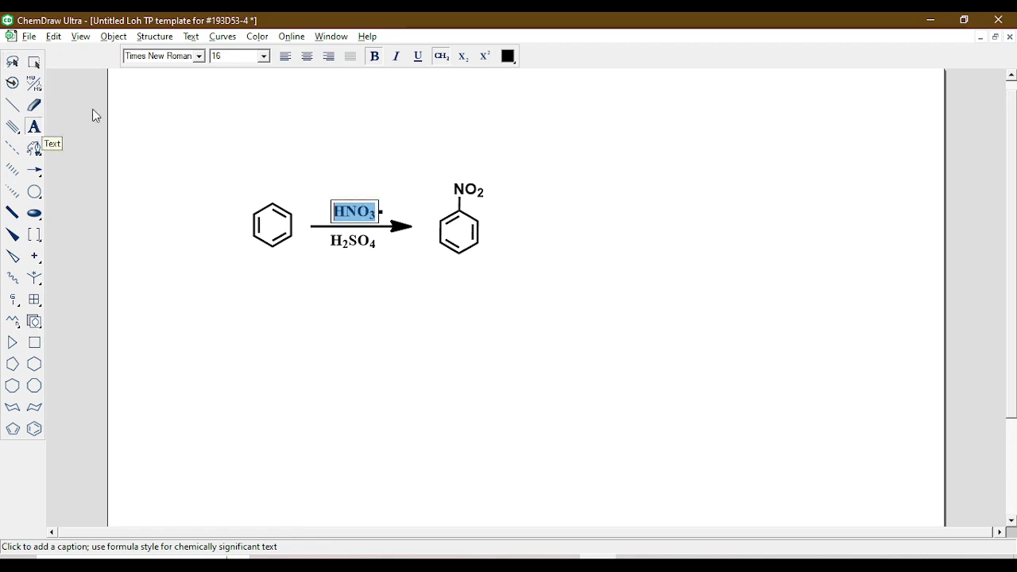
pyautogui.click(202, 59)
pyautogui.click(190, 100)
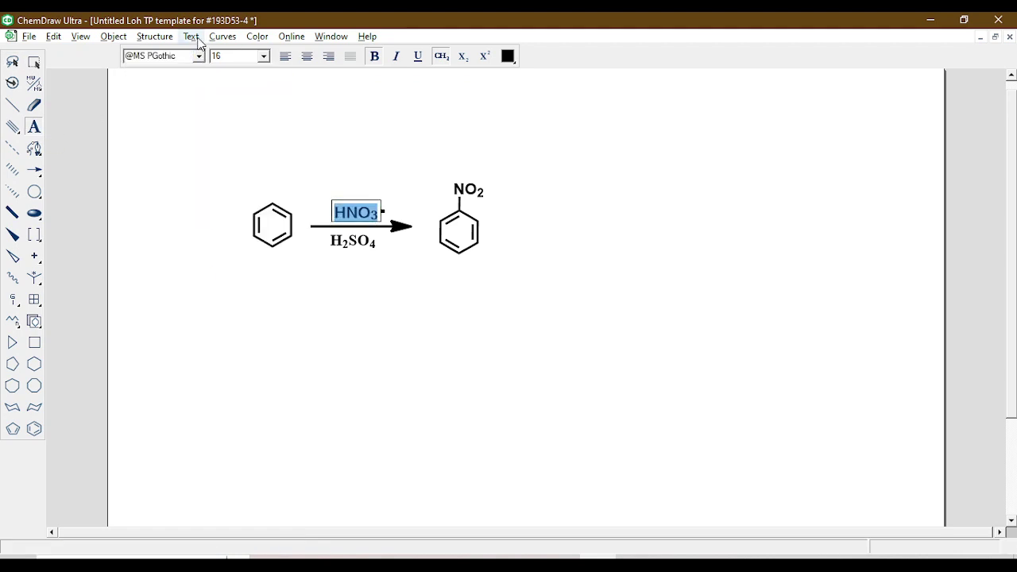
pyautogui.click(203, 59)
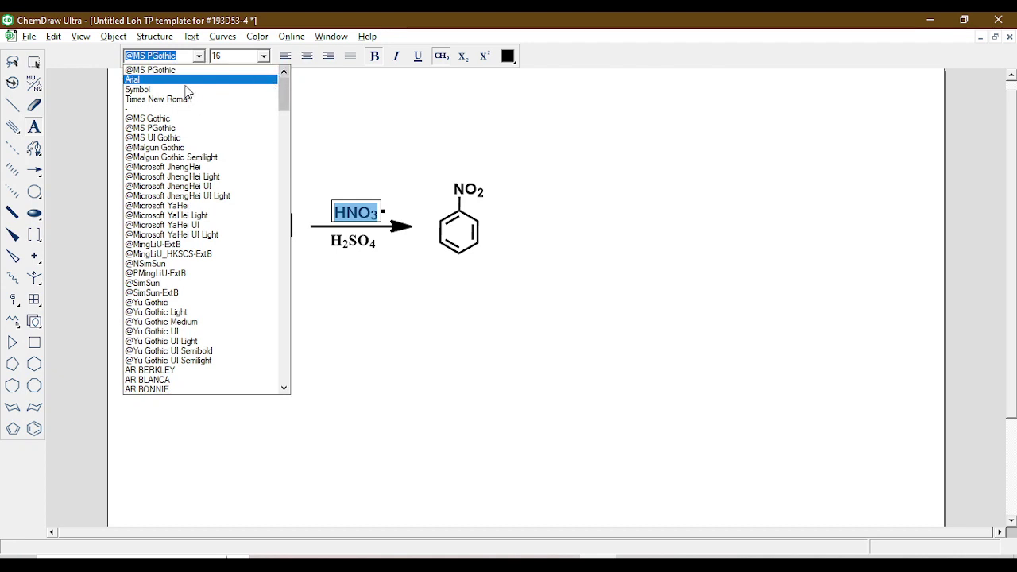
pyautogui.click(143, 79)
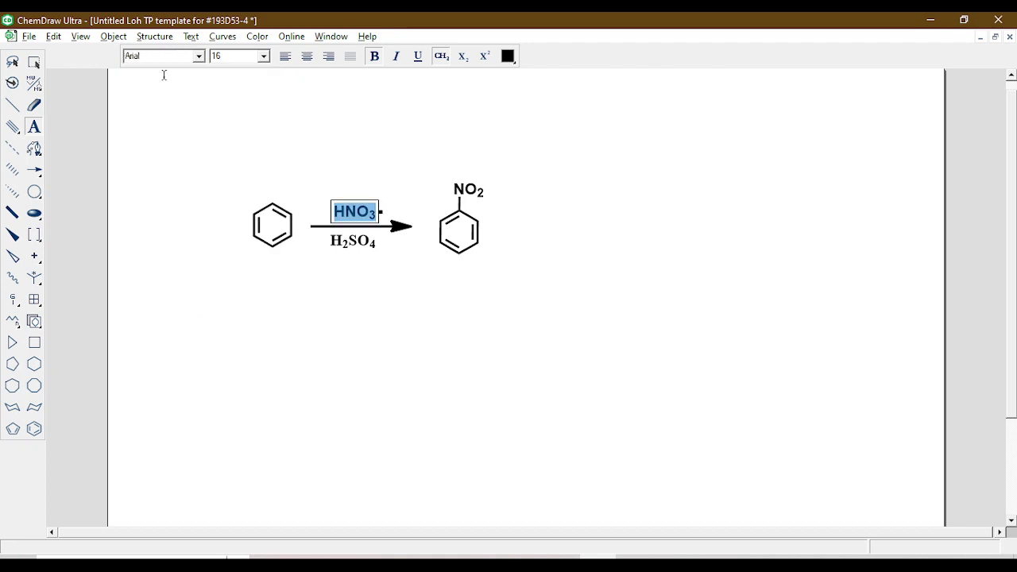
pyautogui.click(263, 55)
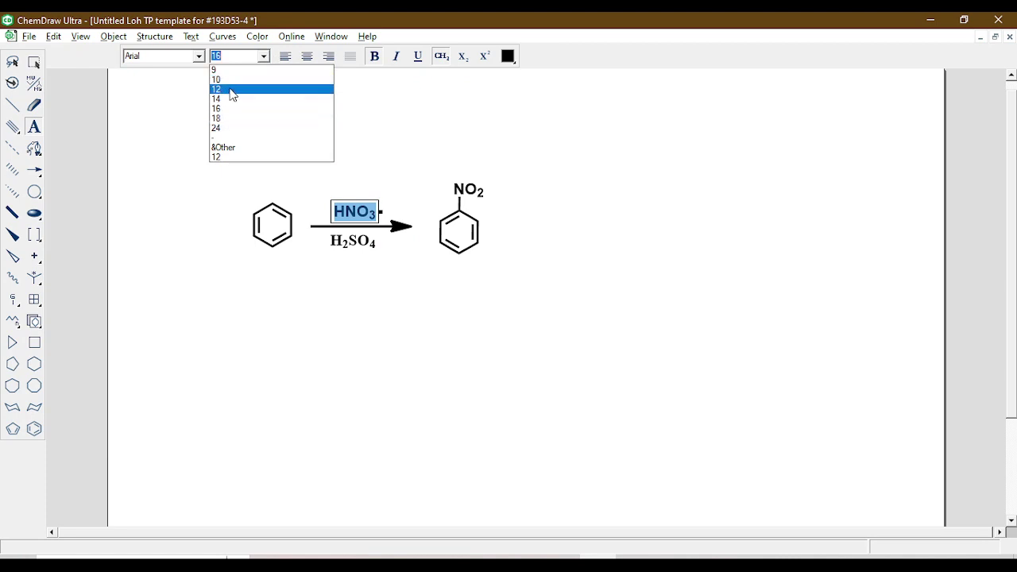
pyautogui.click(230, 89)
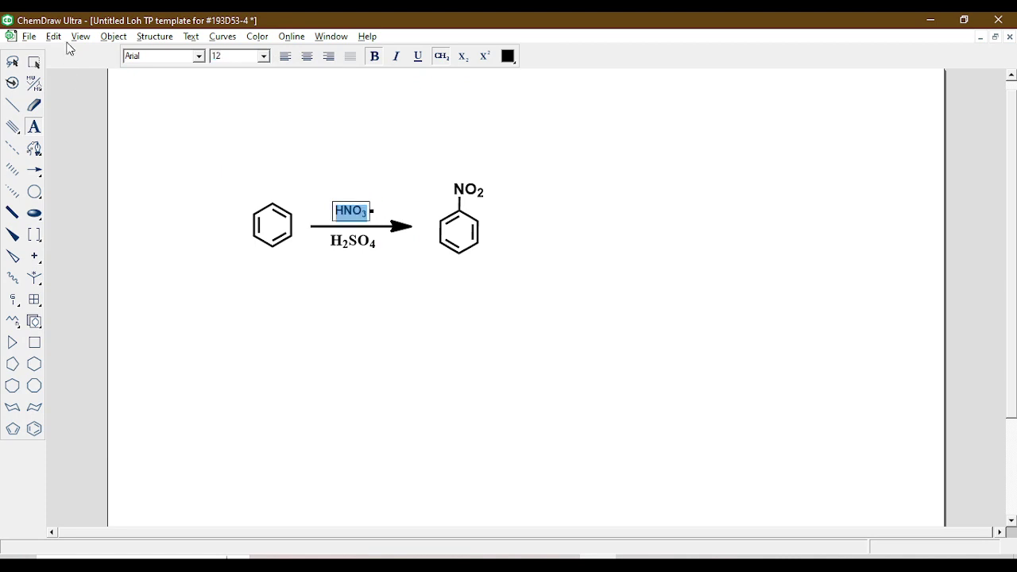
# - Select only the starting benzene ring and insert its Exact Mass analysis as a caption
pyautogui.click(12, 61)
pyautogui.moveTo(274, 163)
pyautogui.mouseDown()
pyautogui.moveTo(229, 193)
pyautogui.moveTo(313, 140)
pyautogui.moveTo(212, 175)
pyautogui.mouseUp()
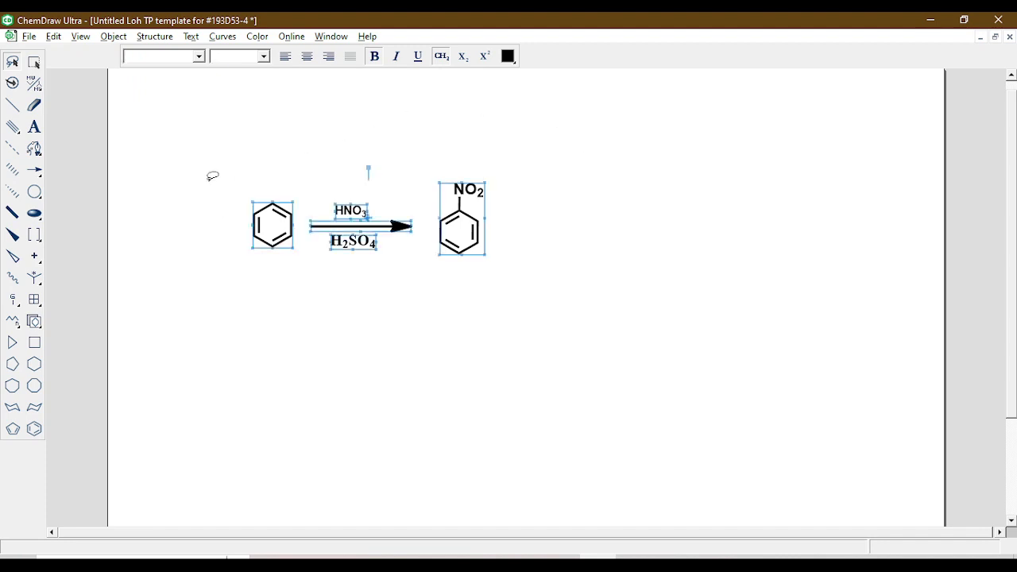
pyautogui.click(252, 192)
pyautogui.moveTo(255, 173)
pyautogui.mouseDown()
pyautogui.moveTo(217, 288)
pyautogui.moveTo(292, 245)
pyautogui.moveTo(226, 187)
pyautogui.mouseUp()
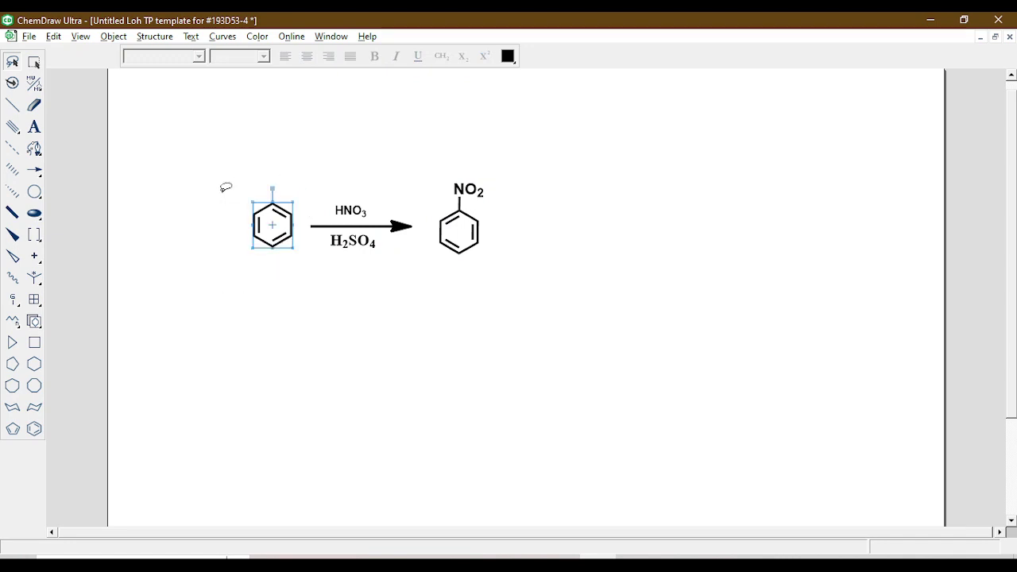
pyautogui.rightClick(268, 227)
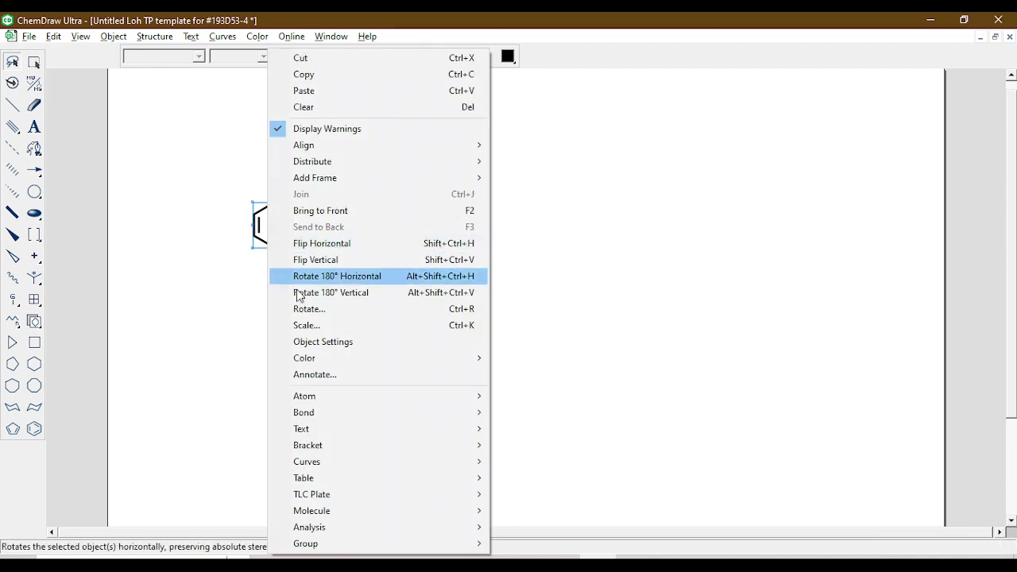
pyautogui.moveTo(321, 509)
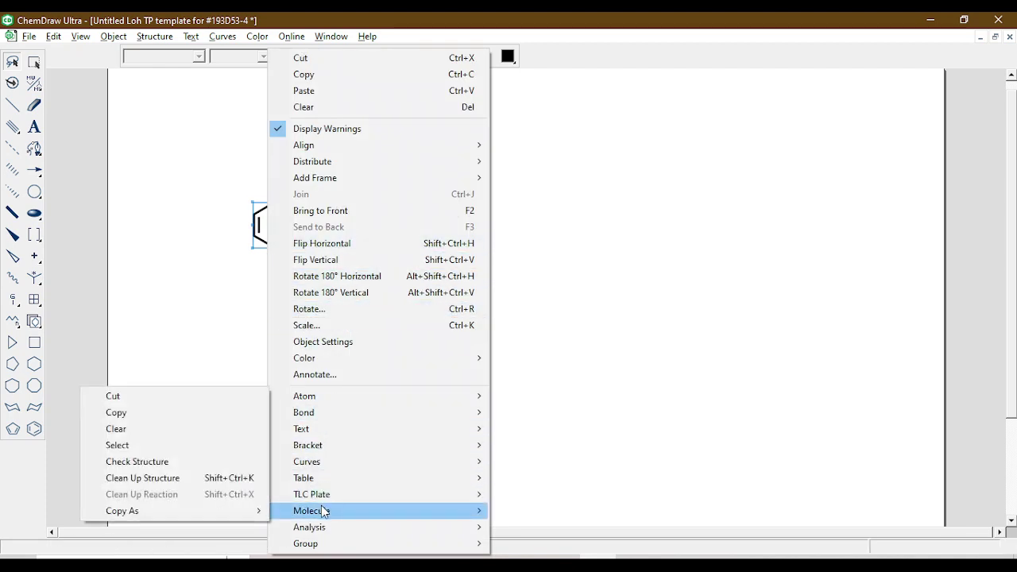
pyautogui.moveTo(320, 529)
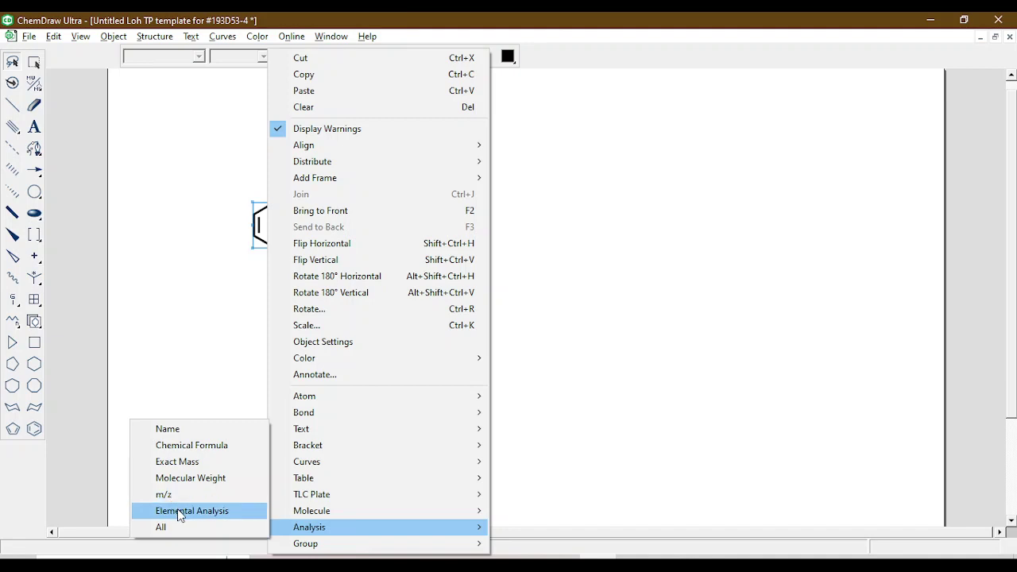
pyautogui.click(204, 460)
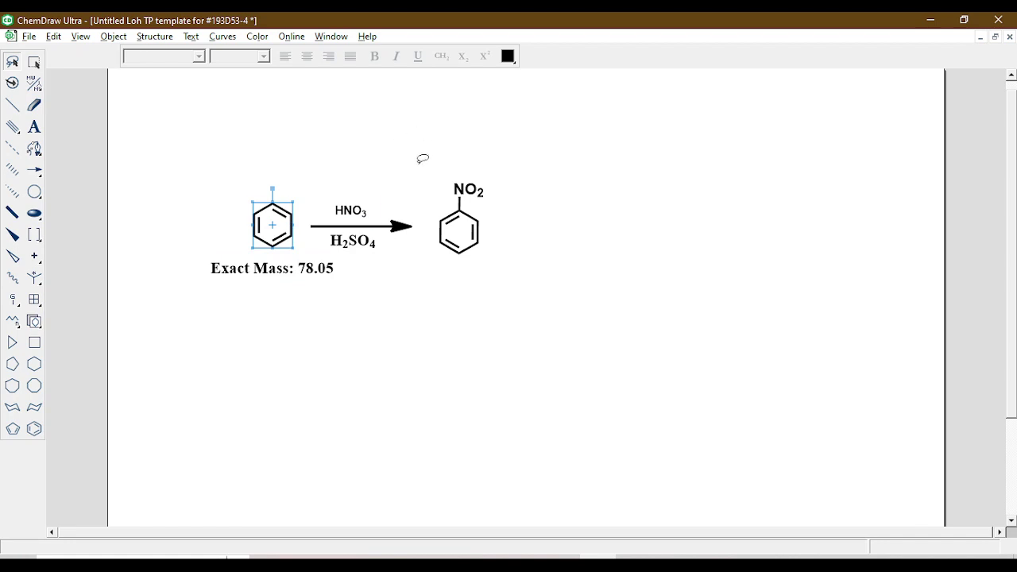
# - Select the nitrobenzene product and insert all of its analysis data as a caption
pyautogui.moveTo(443, 162)
pyautogui.mouseDown()
pyautogui.moveTo(511, 267)
pyautogui.moveTo(400, 182)
pyautogui.mouseUp()
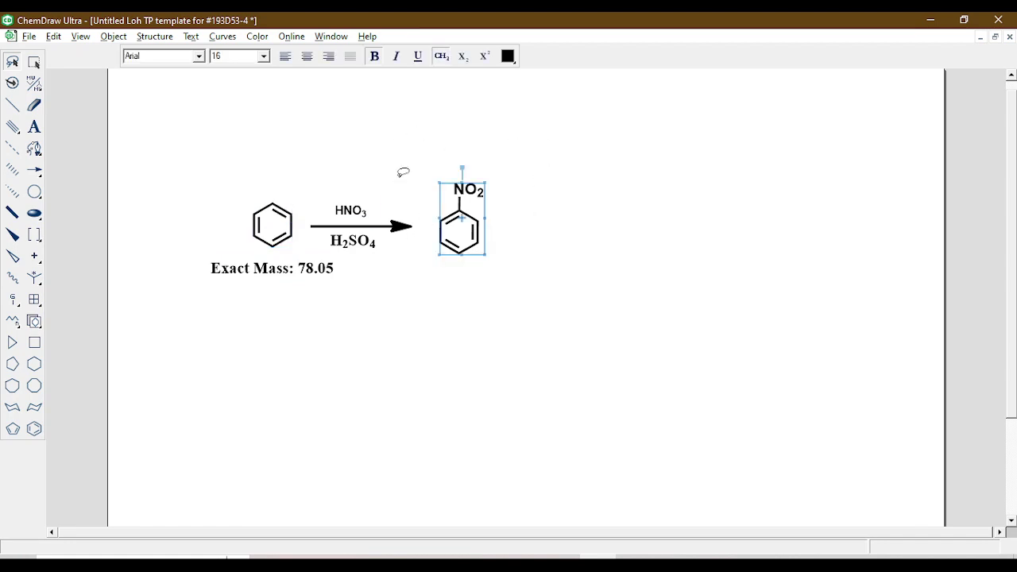
pyautogui.rightClick(450, 226)
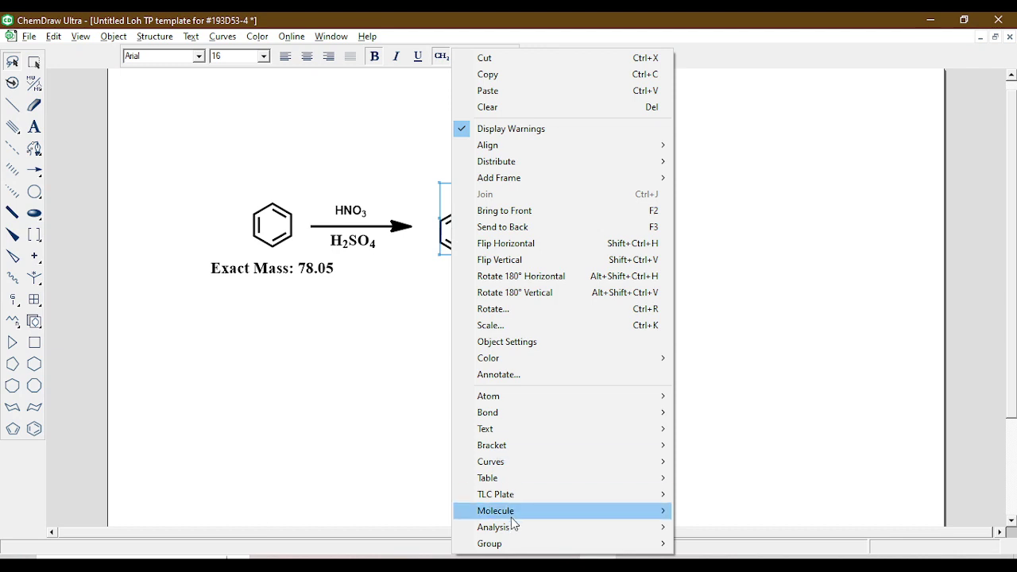
pyautogui.moveTo(516, 530)
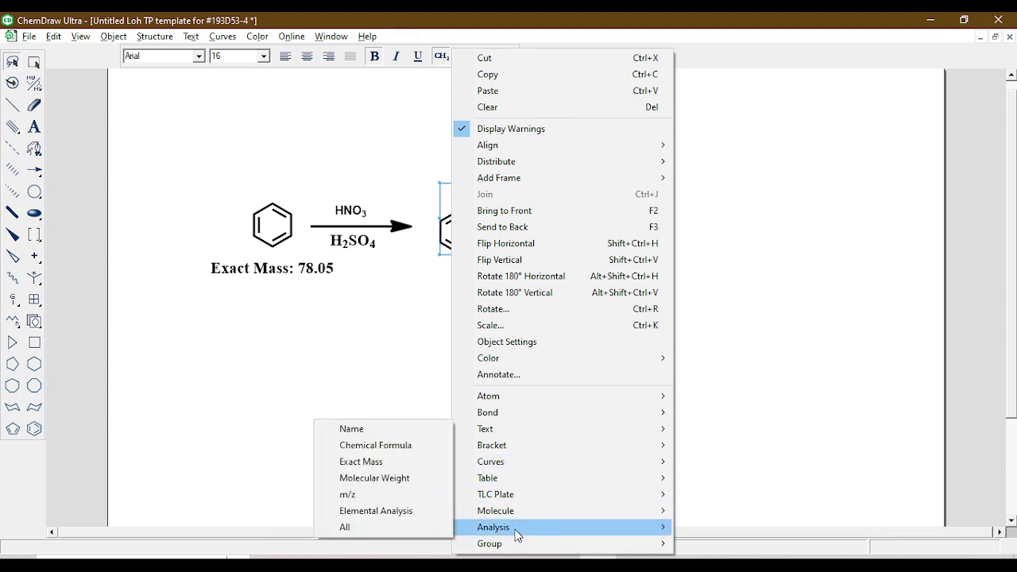
pyautogui.click(390, 528)
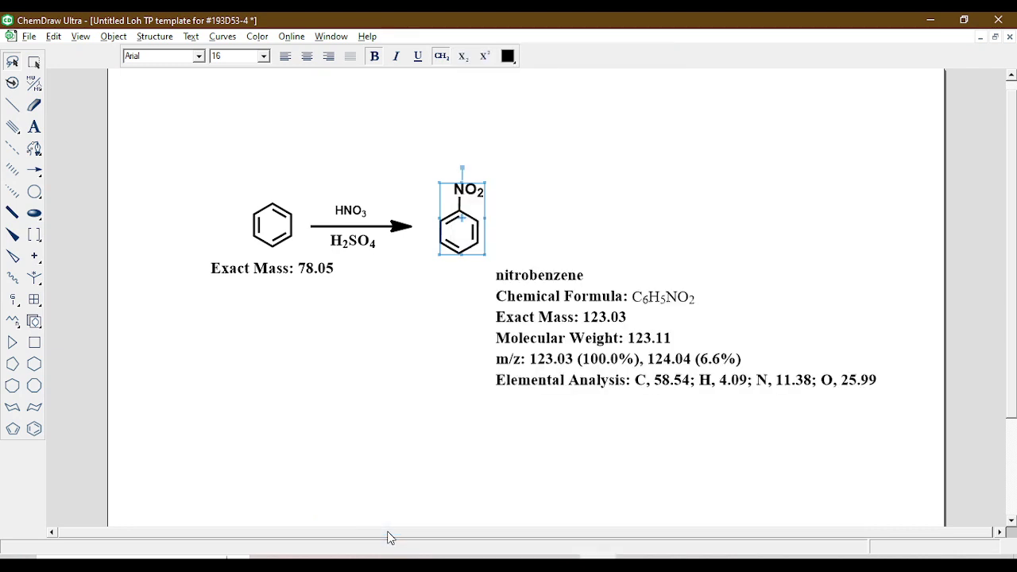
# - Move the nitrobenzene analysis caption beneath the product structure, clear of the benzene's exact mass caption
pyautogui.moveTo(615, 309); pyautogui.dragTo(508, 313)
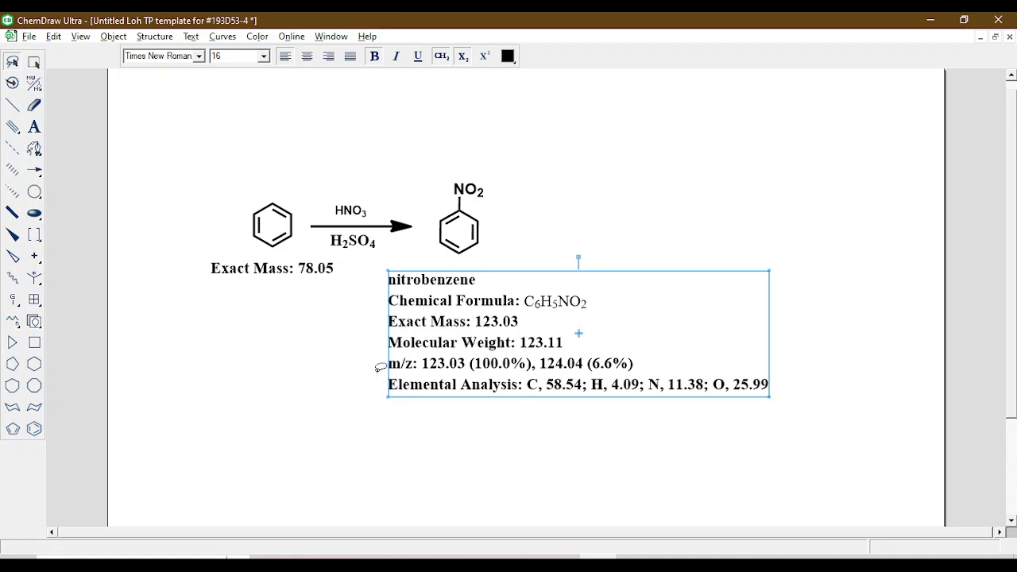
pyautogui.click(458, 473)
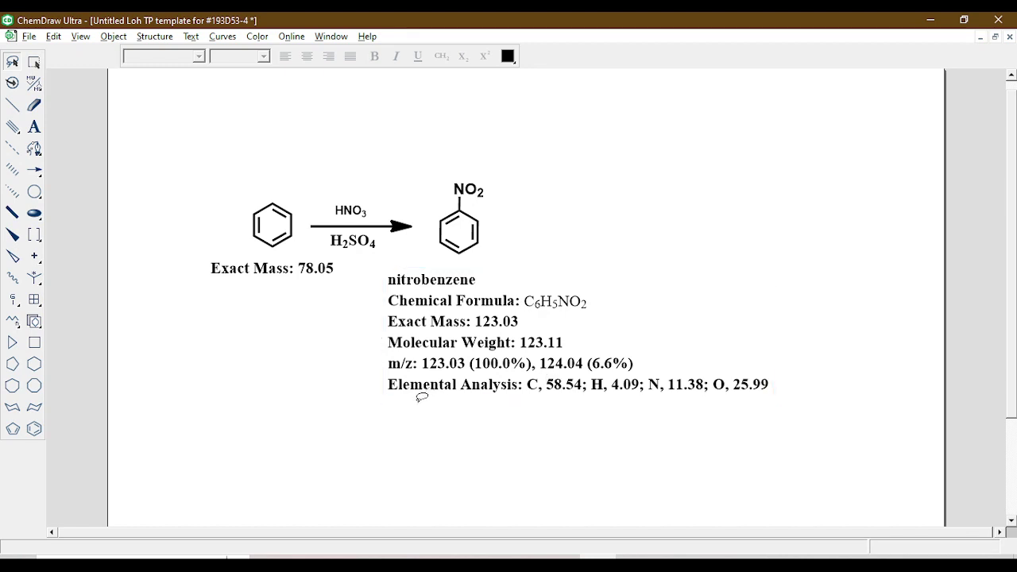
pyautogui.moveTo(419, 402)
pyautogui.mouseDown()
pyautogui.moveTo(632, 402)
pyautogui.moveTo(831, 378)
pyautogui.moveTo(542, 366)
pyautogui.moveTo(521, 388)
pyautogui.moveTo(526, 397)
pyautogui.mouseUp()
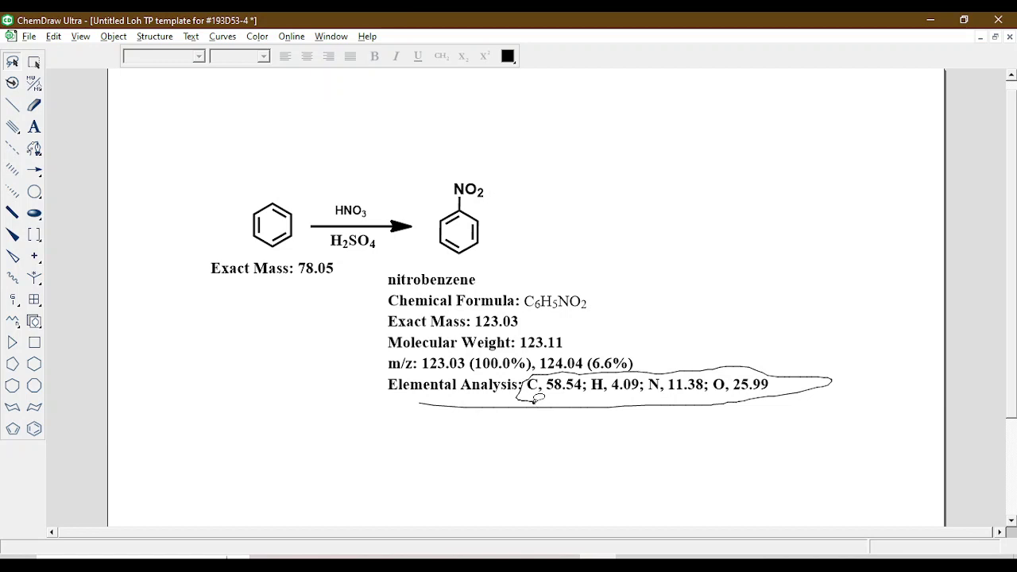
pyautogui.press('Escape')
pyautogui.click(440, 364)
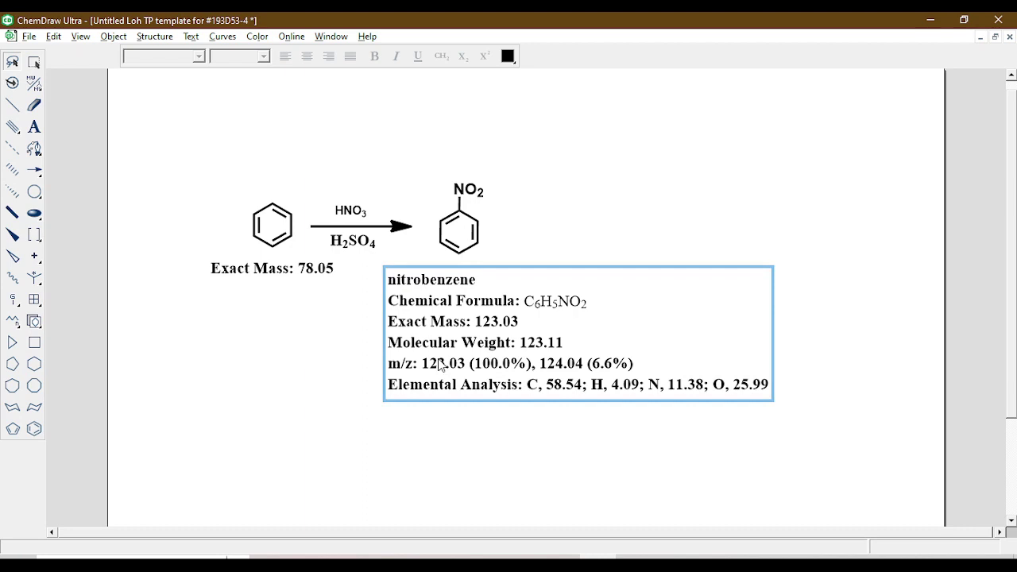
pyautogui.moveTo(439, 364); pyautogui.dragTo(454, 362)
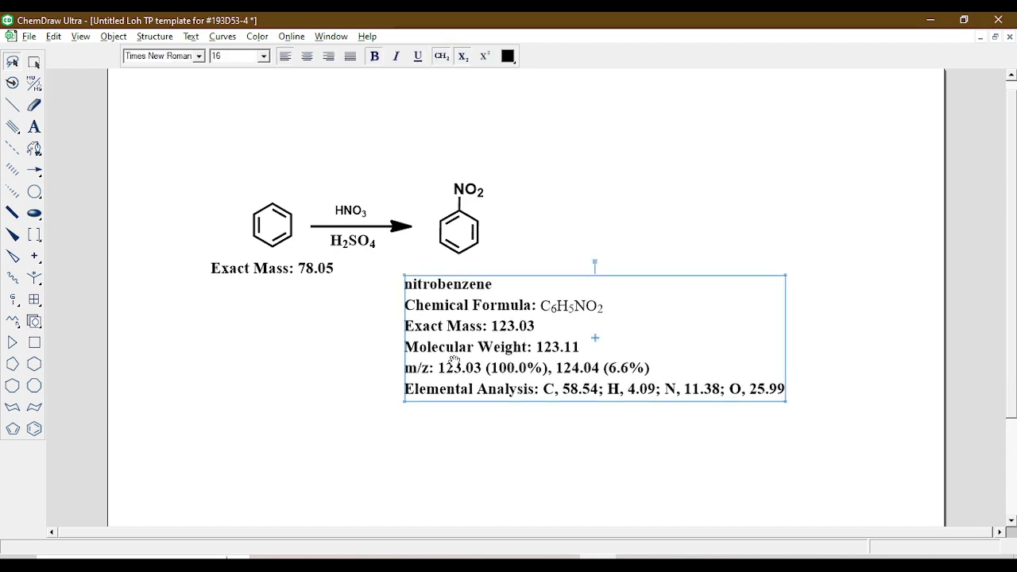
# - Delete the nitrobenzene analysis caption and predict the 1H-NMR shifts of the nitrobenzene product
pyautogui.press('Delete')
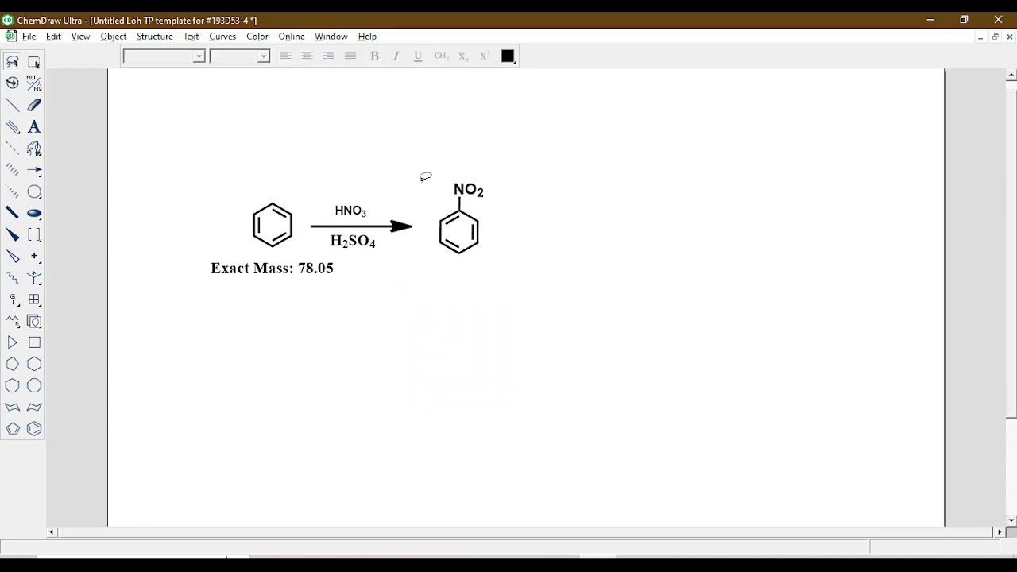
pyautogui.moveTo(445, 129)
pyautogui.mouseDown()
pyautogui.moveTo(425, 224)
pyautogui.moveTo(491, 282)
pyautogui.moveTo(510, 156)
pyautogui.moveTo(458, 130)
pyautogui.moveTo(441, 136)
pyautogui.mouseUp()
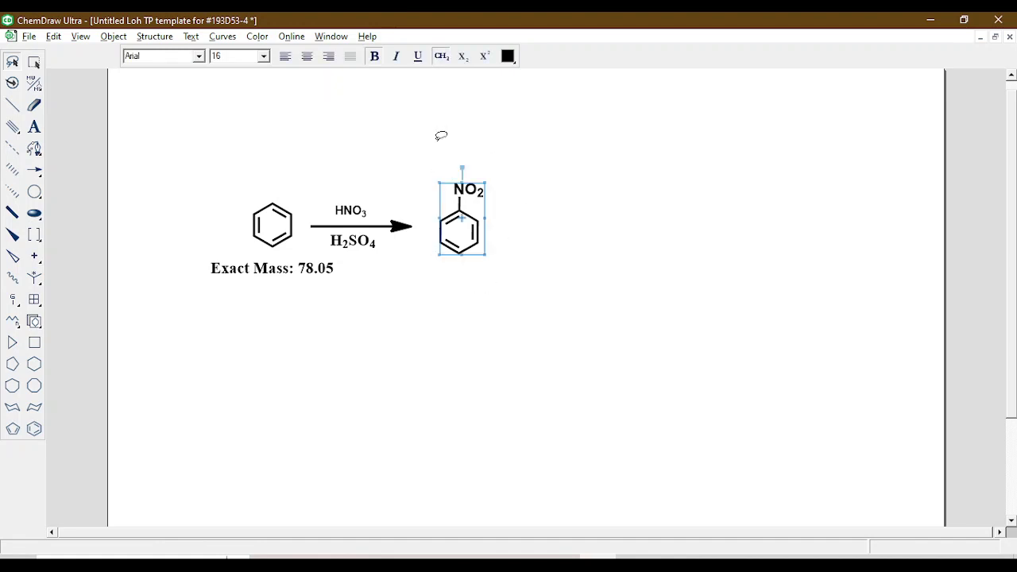
pyautogui.click(154, 36)
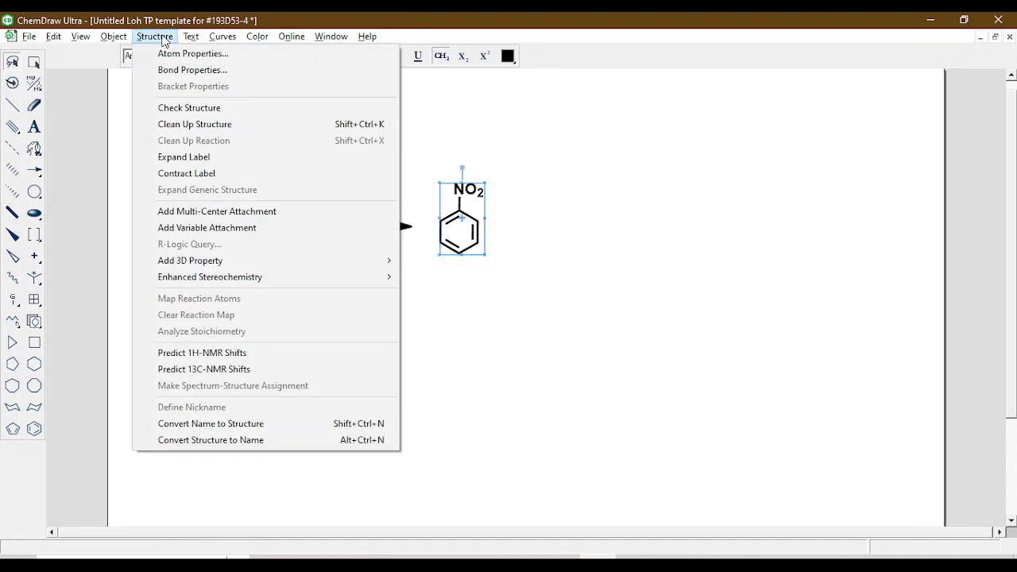
pyautogui.click(208, 354)
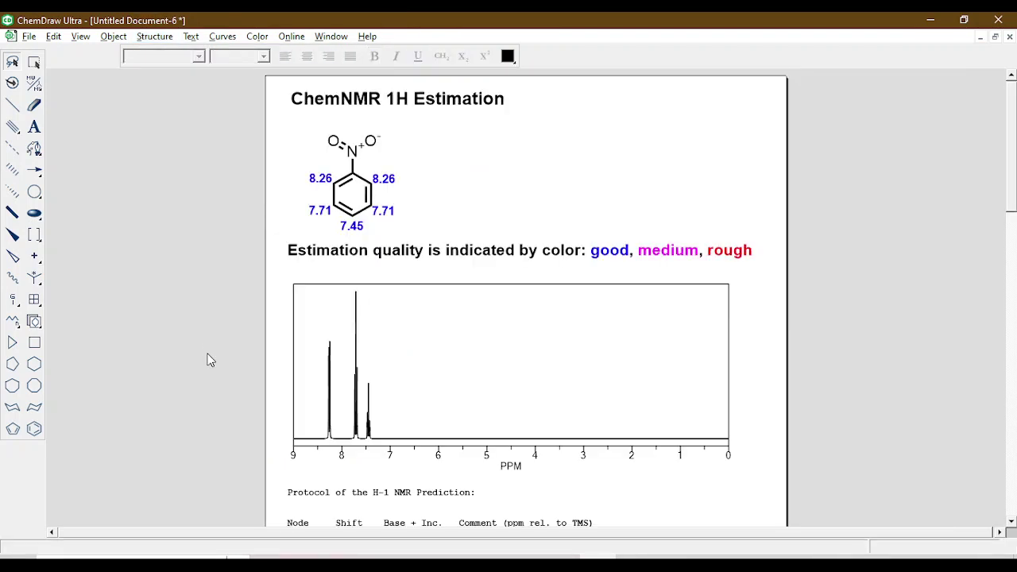
# - Examine the peaks in the predicted 1H-NMR spectrum against the shifts listed in the prediction report
pyautogui.scroll(-1, 601, 399)
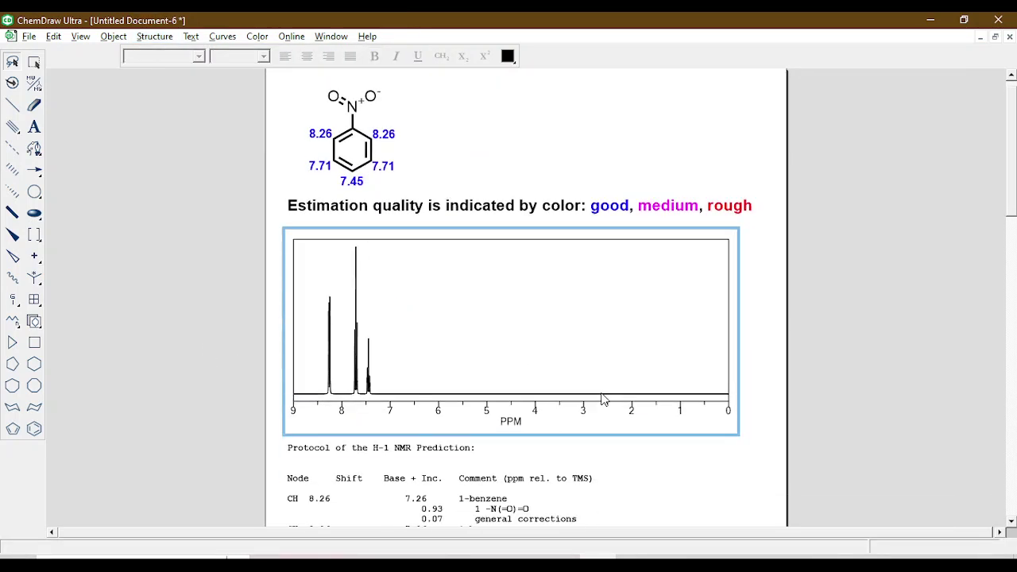
pyautogui.scroll(1, 601, 399)
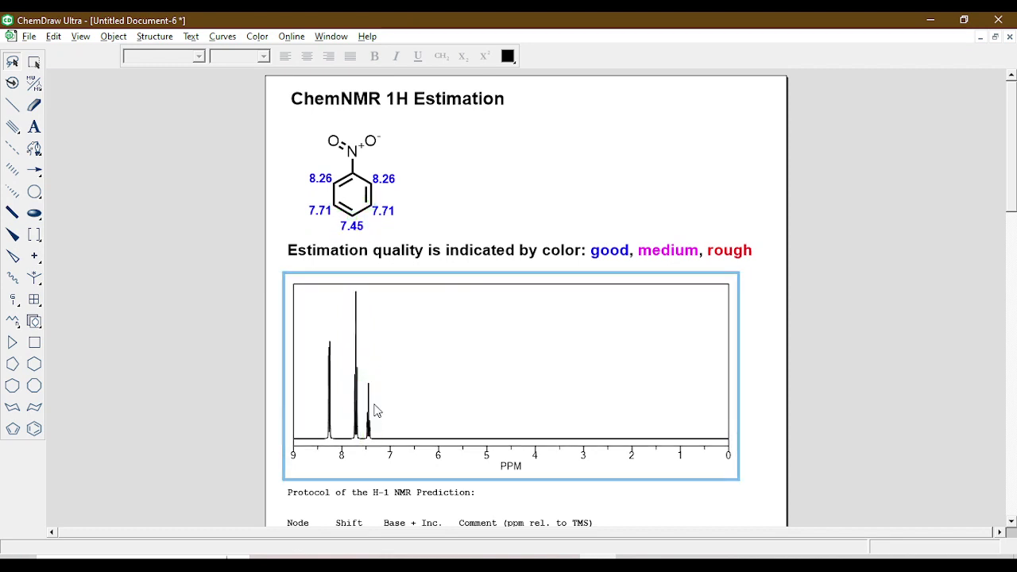
pyautogui.scroll(-5, 374, 405)
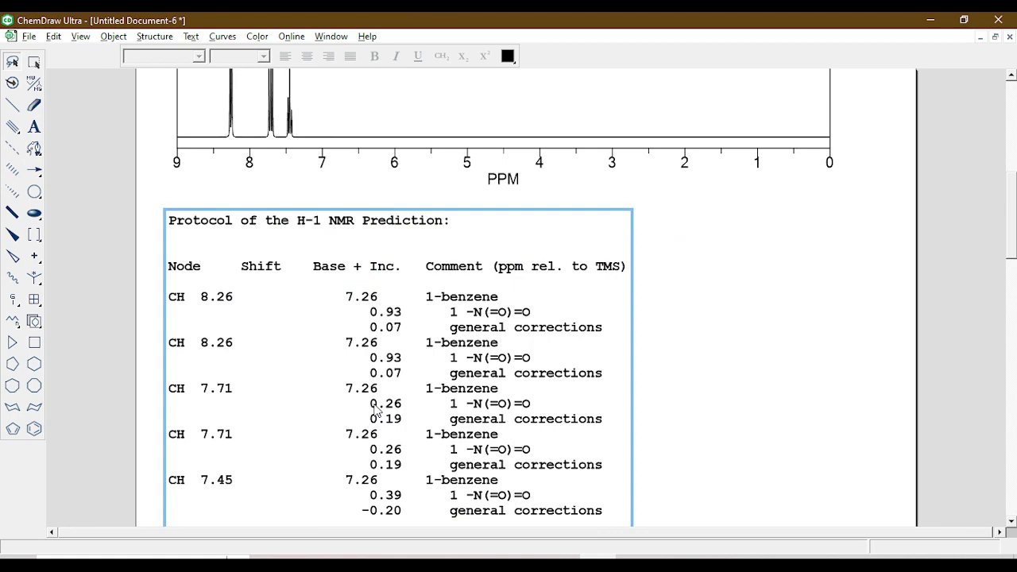
pyautogui.scroll(3, 376, 411)
pyautogui.scroll(1, 366, 389)
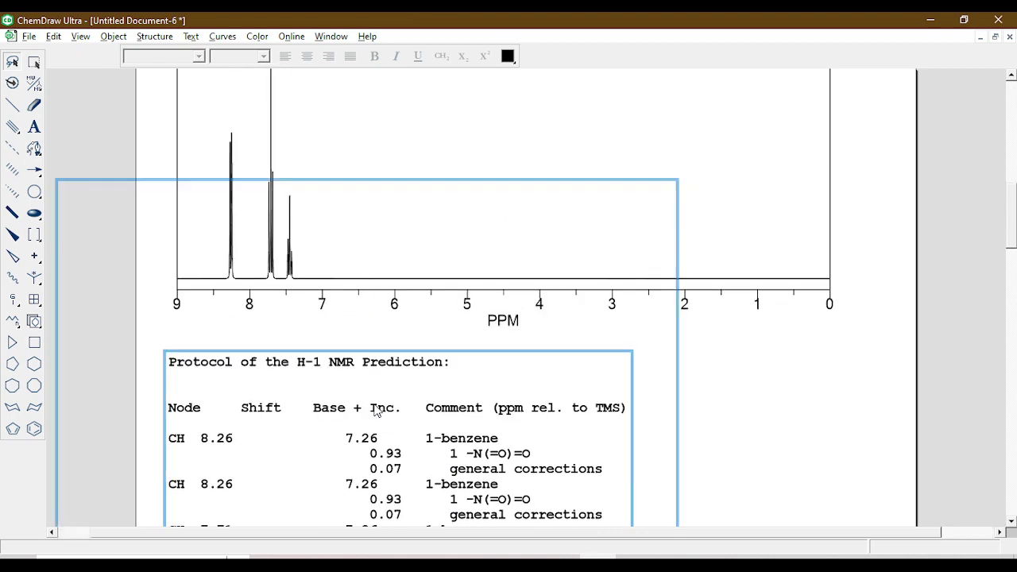
pyautogui.scroll(3, 317, 322)
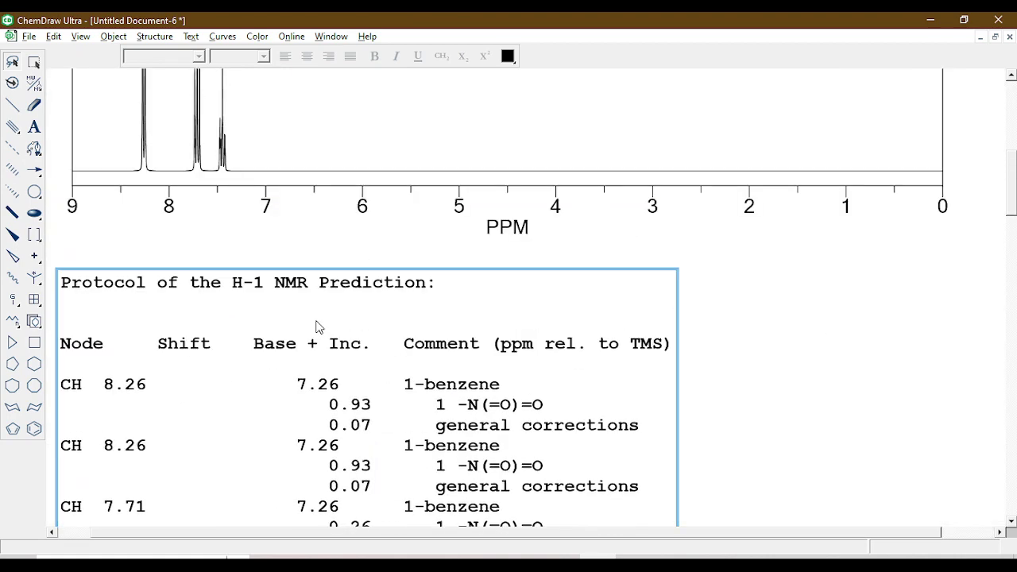
pyautogui.scroll(9, 316, 326)
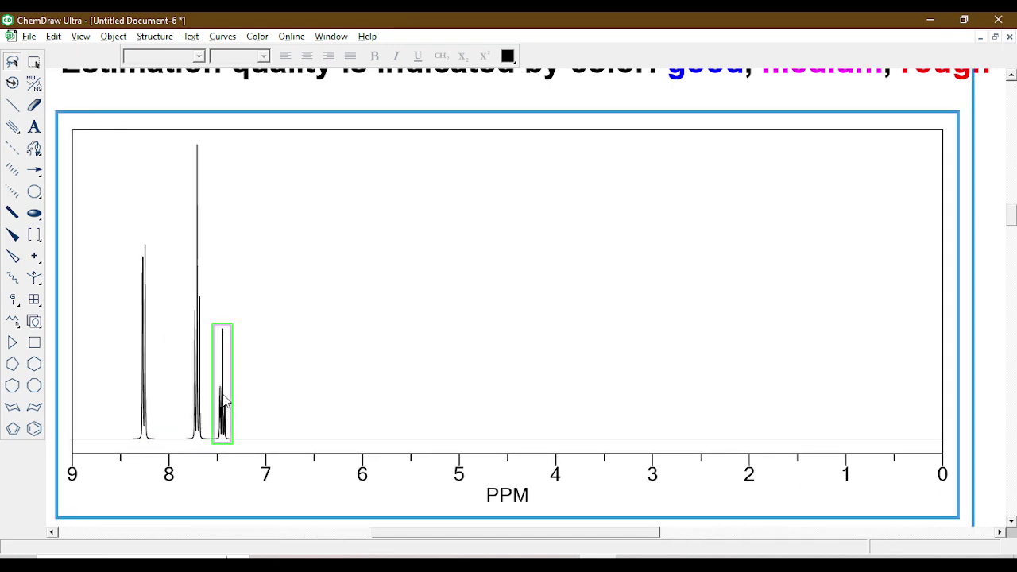
pyautogui.scroll(12, 225, 402)
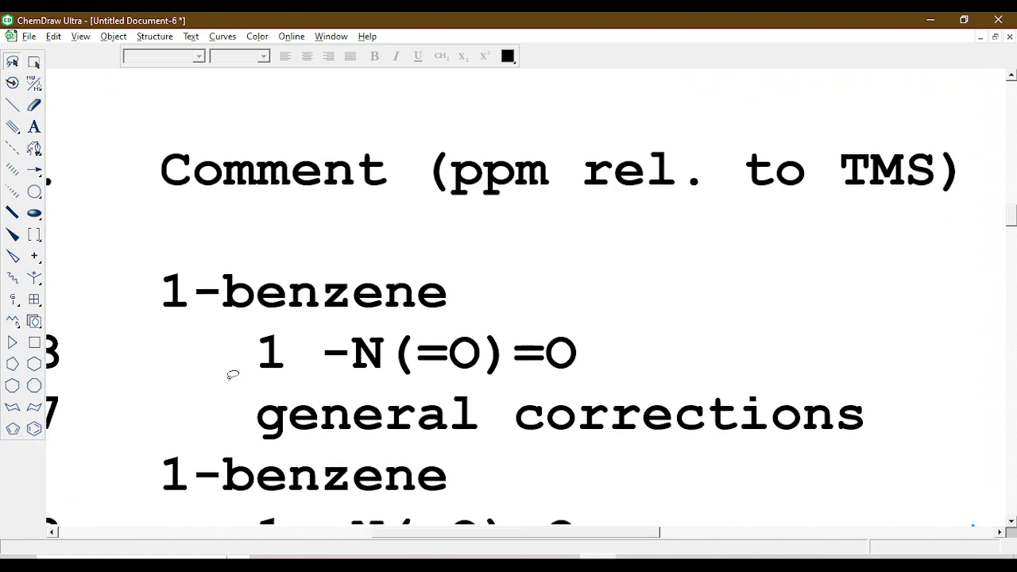
pyautogui.scroll(-1, 232, 385)
pyautogui.scroll(-1, 231, 386)
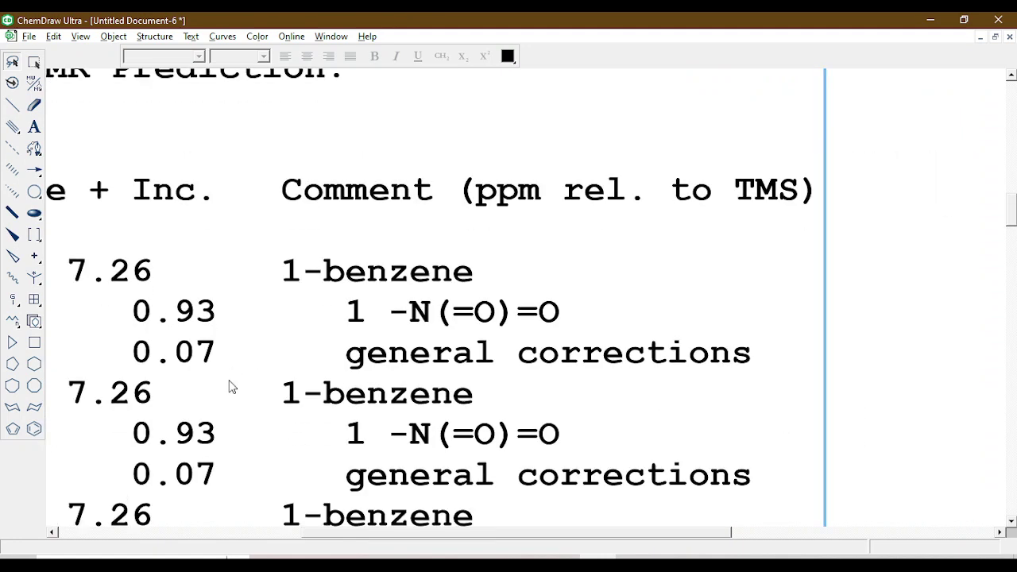
pyautogui.scroll(-1, 231, 386)
pyautogui.scroll(3, 229, 386)
pyautogui.scroll(-1, 233, 375)
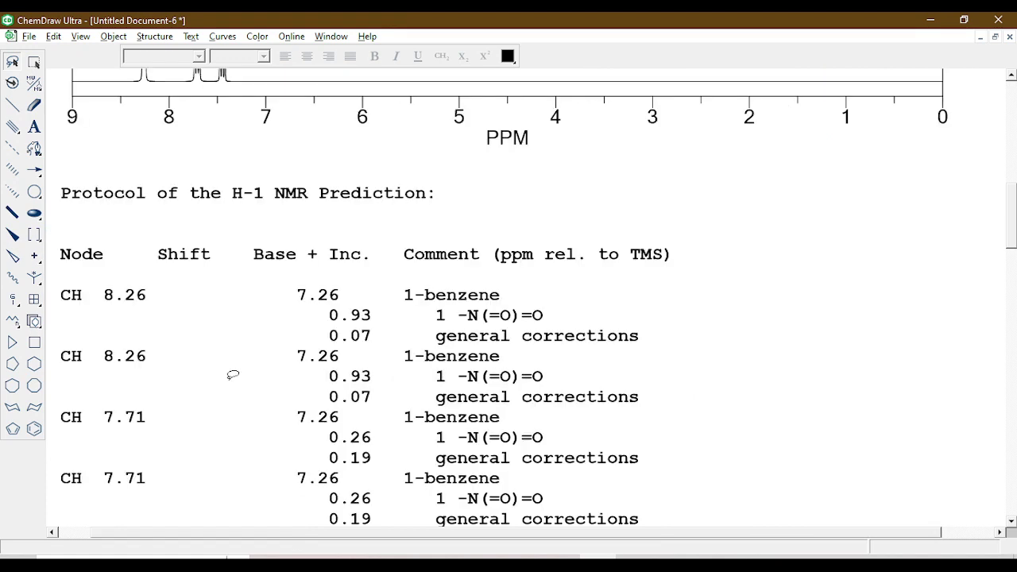
# - Read through the H-1 NMR prediction protocol and the coupling constant table, and return to the start of the report
pyautogui.scroll(-1, 228, 386)
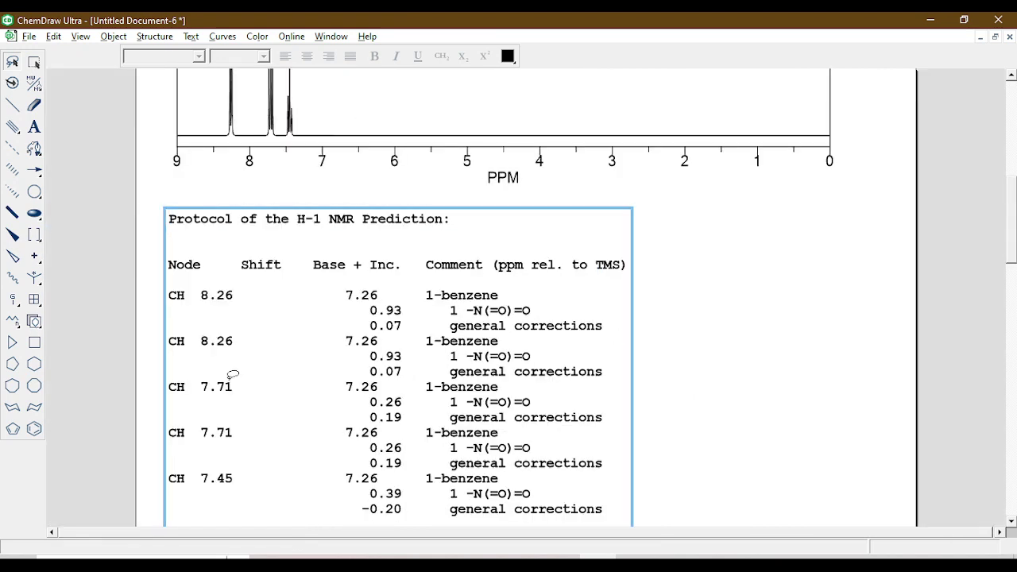
pyautogui.scroll(-1, 231, 377)
pyautogui.scroll(-1, 602, 303)
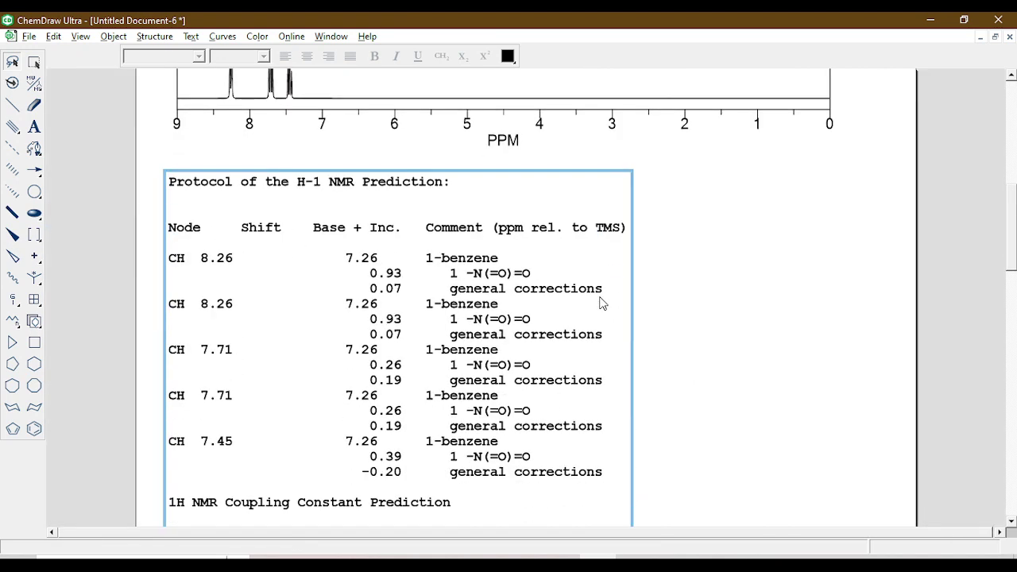
pyautogui.scroll(-1, 222, 239)
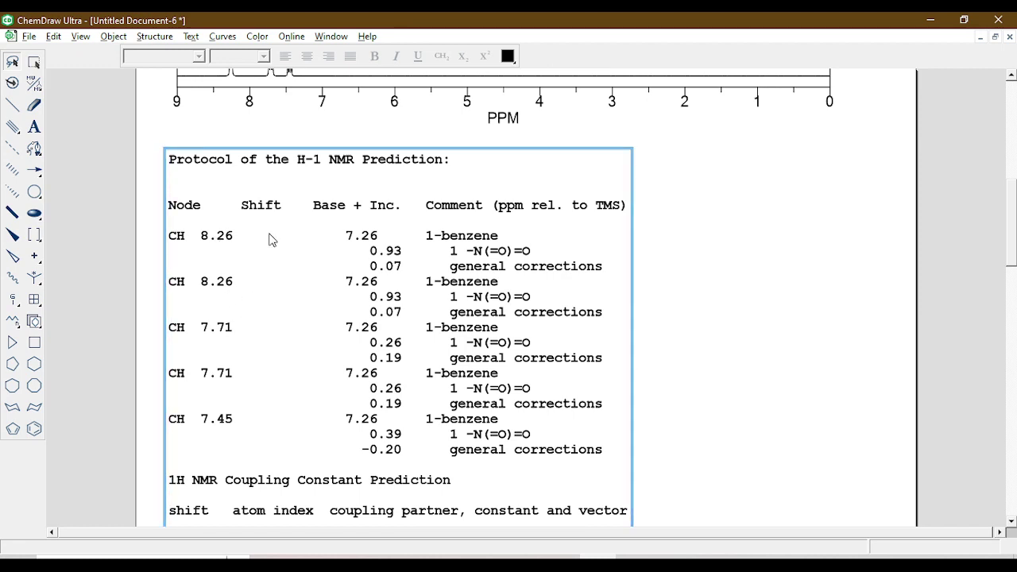
pyautogui.scroll(1, 270, 238)
pyautogui.scroll(5, 270, 236)
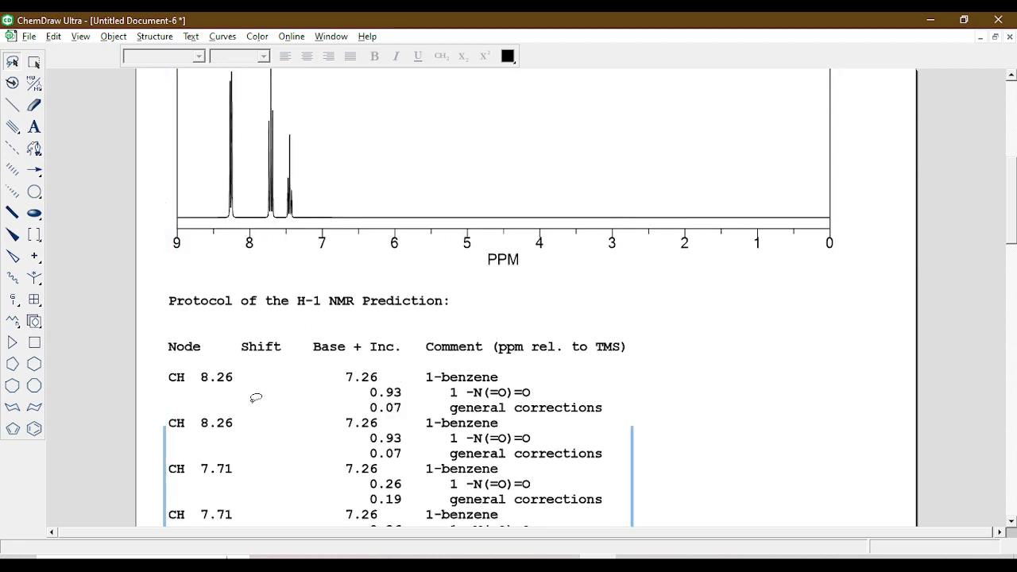
pyautogui.scroll(-2, 226, 390)
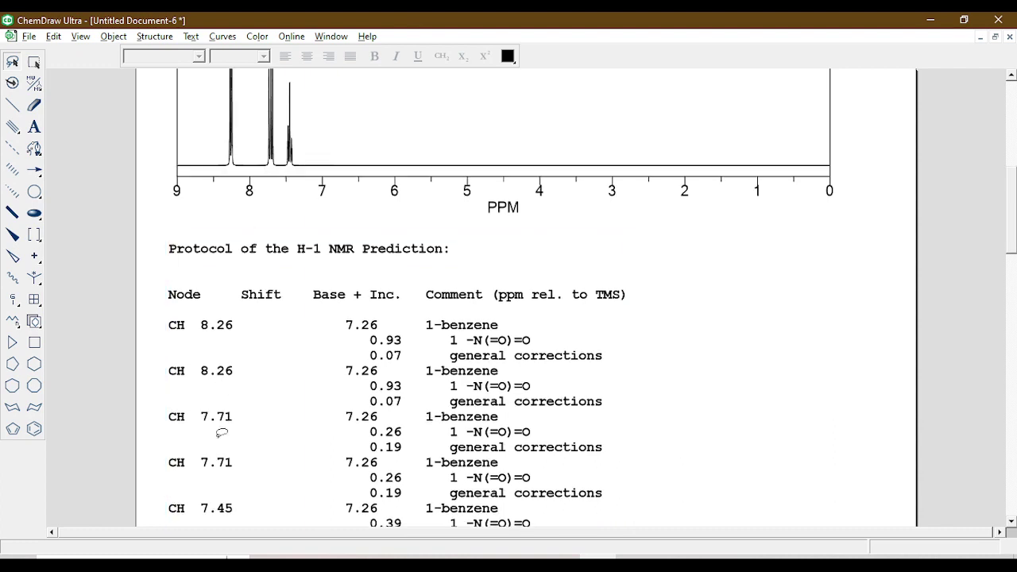
pyautogui.scroll(-2, 216, 478)
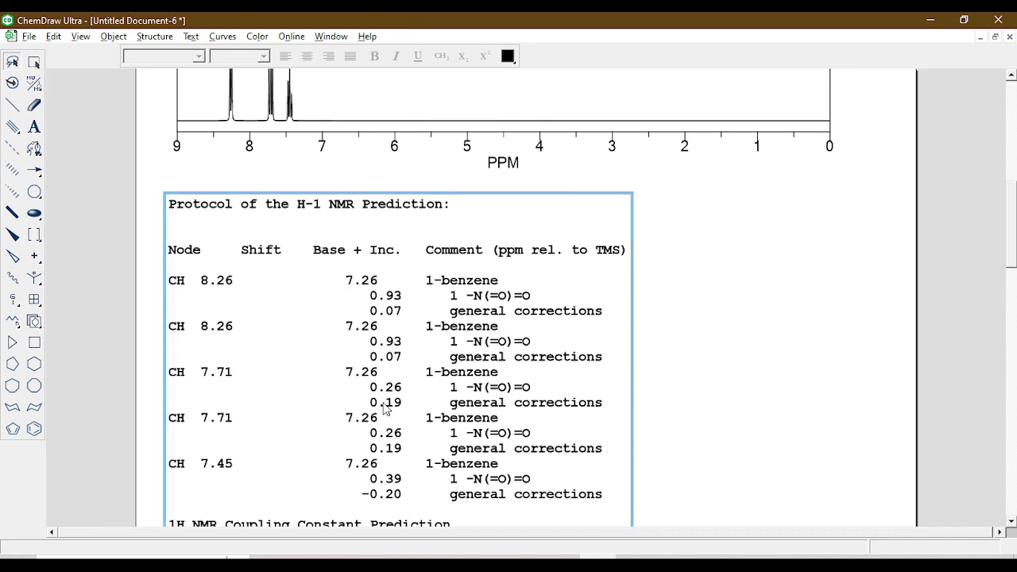
pyautogui.scroll(-2, 383, 408)
pyautogui.scroll(-1, 385, 401)
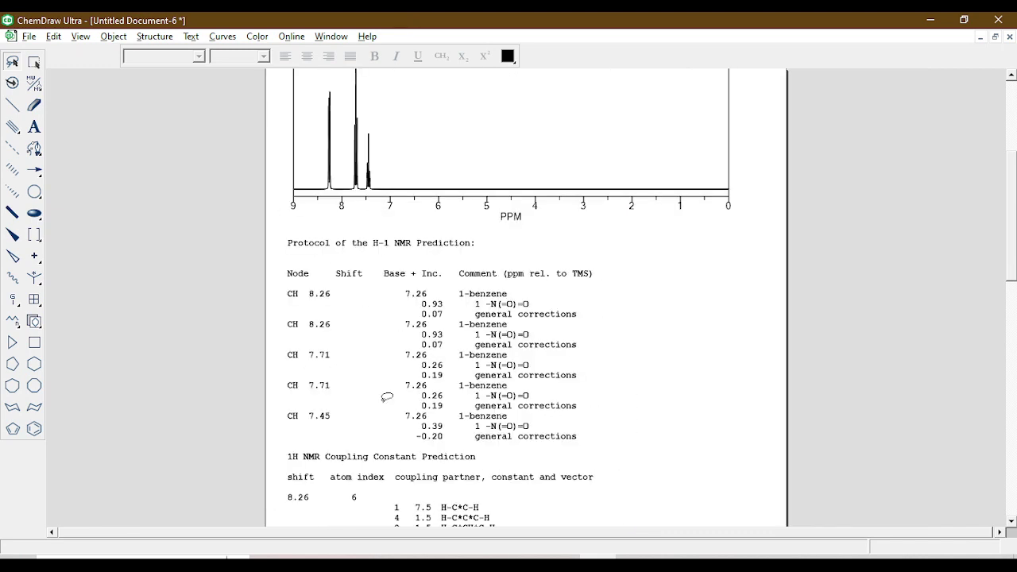
pyautogui.scroll(-3, 385, 405)
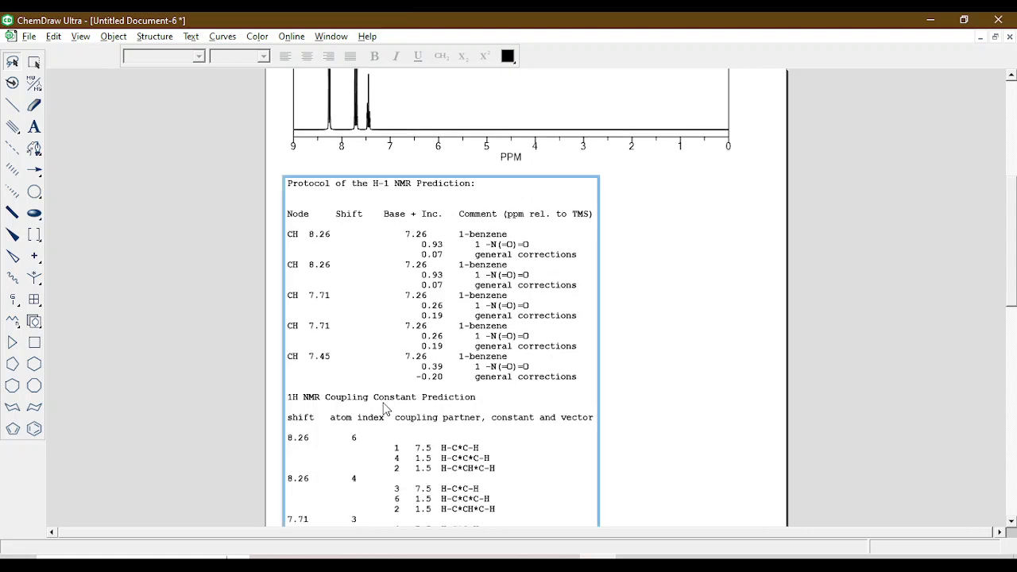
pyautogui.scroll(-2, 384, 407)
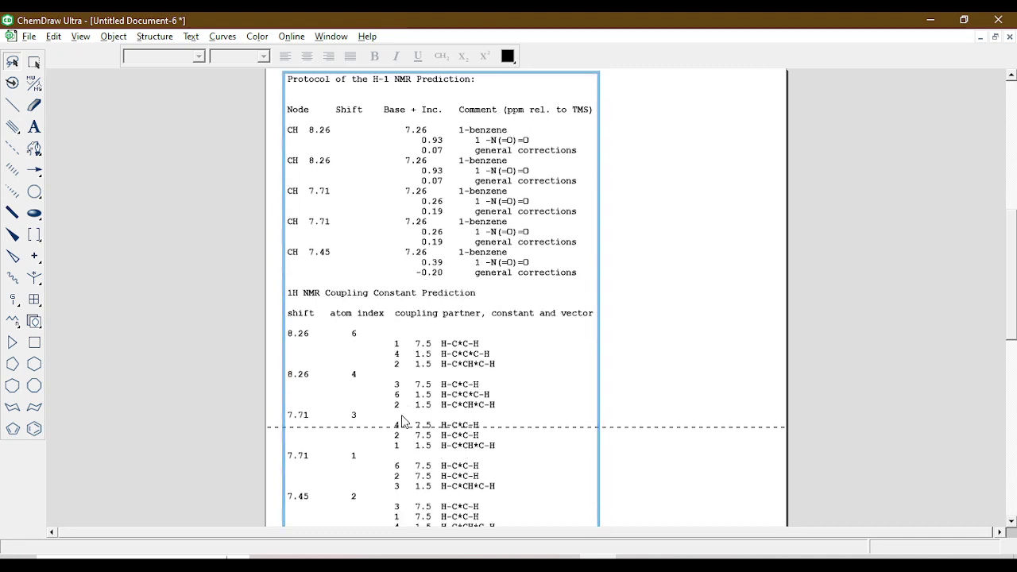
pyautogui.scroll(-2, 400, 419)
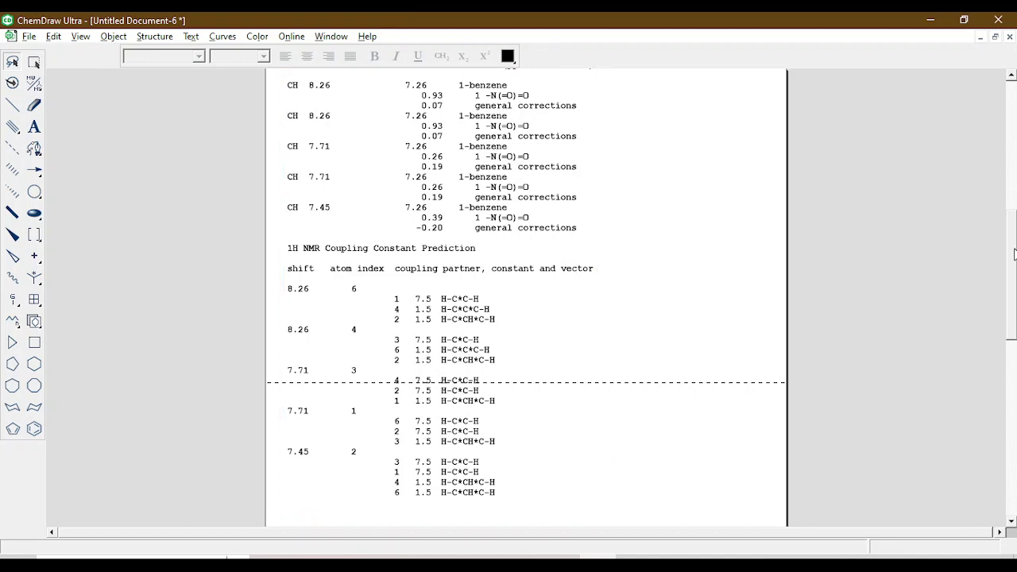
pyautogui.moveTo(1014, 253); pyautogui.dragTo(1014, 100)
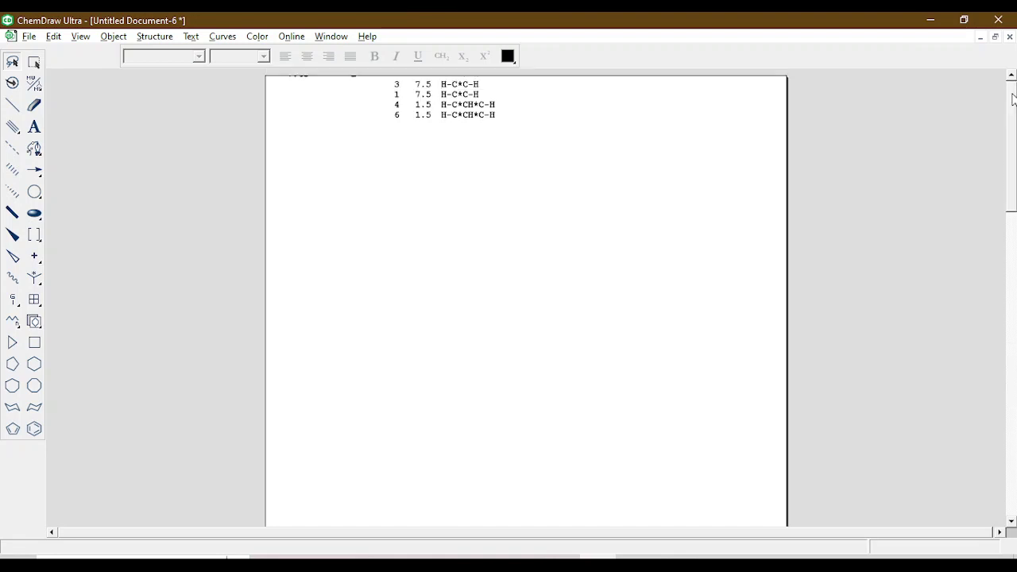
# - Switch back to the nitration scheme document, template #193D53-4
pyautogui.click(326, 36)
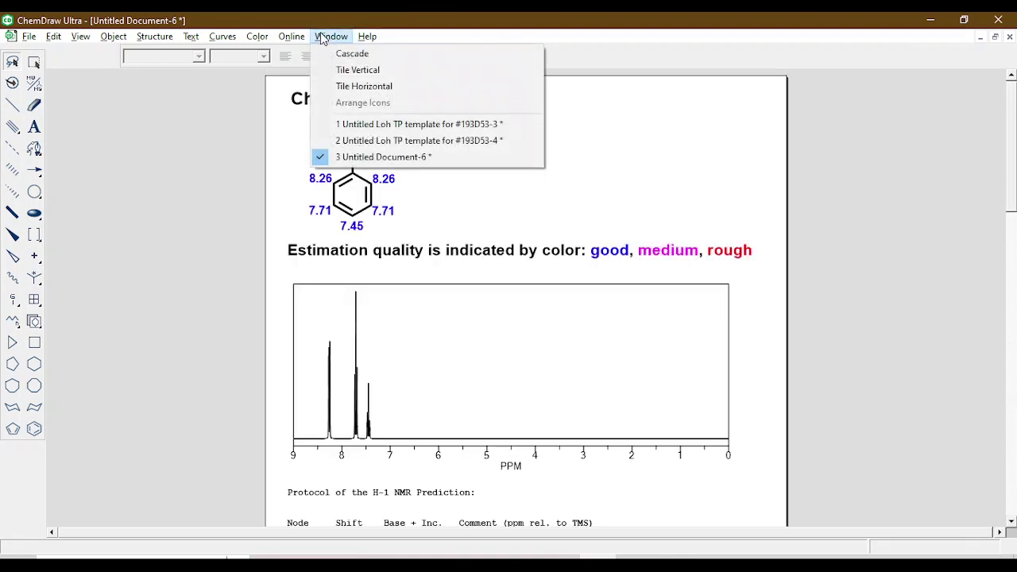
pyautogui.click(375, 143)
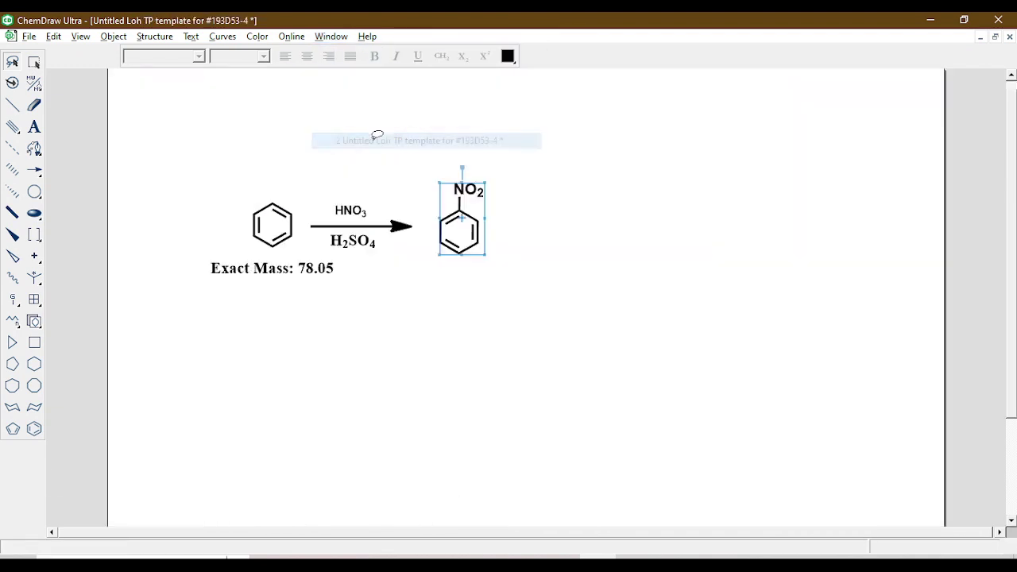
# - View the other open document, template #193D53-3 with the two benzene rings, and return to the nitration scheme
pyautogui.click(327, 37)
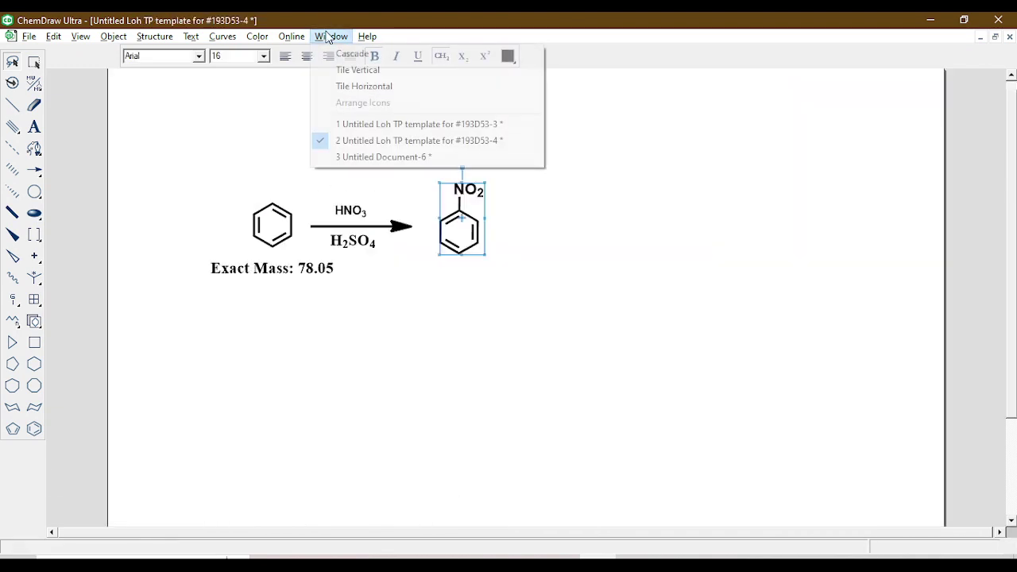
pyautogui.click(360, 123)
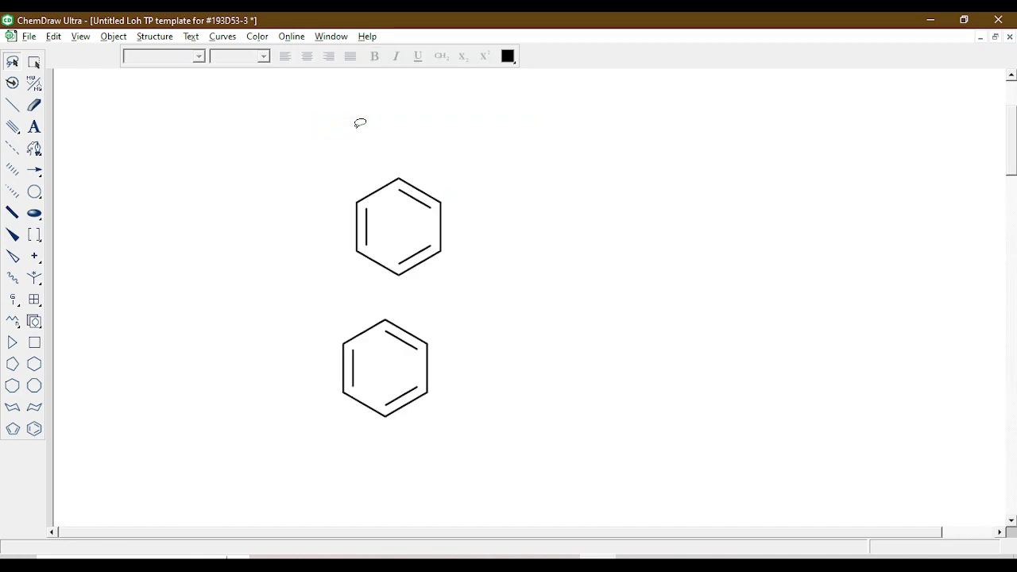
pyautogui.click(333, 37)
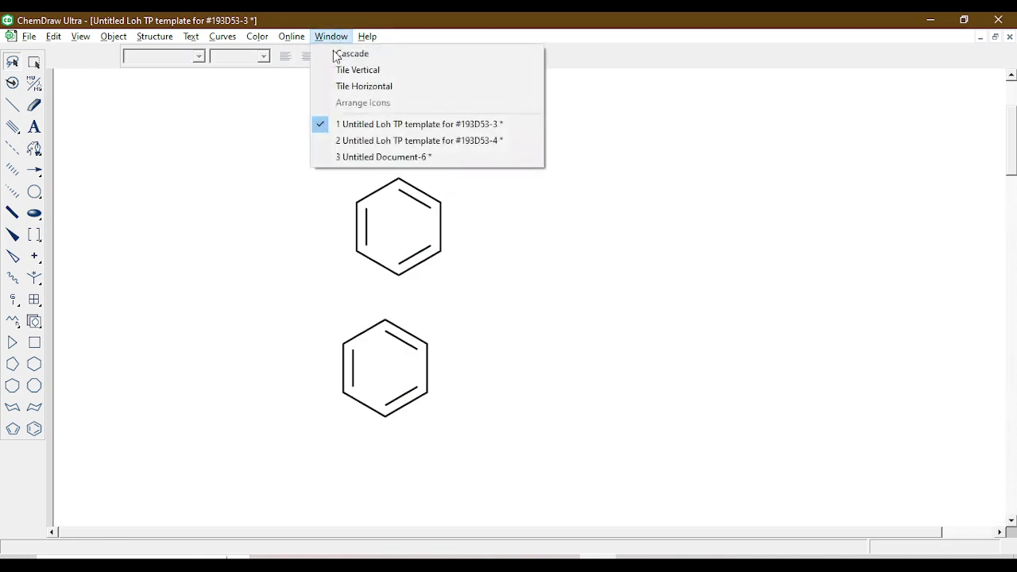
pyautogui.click(356, 143)
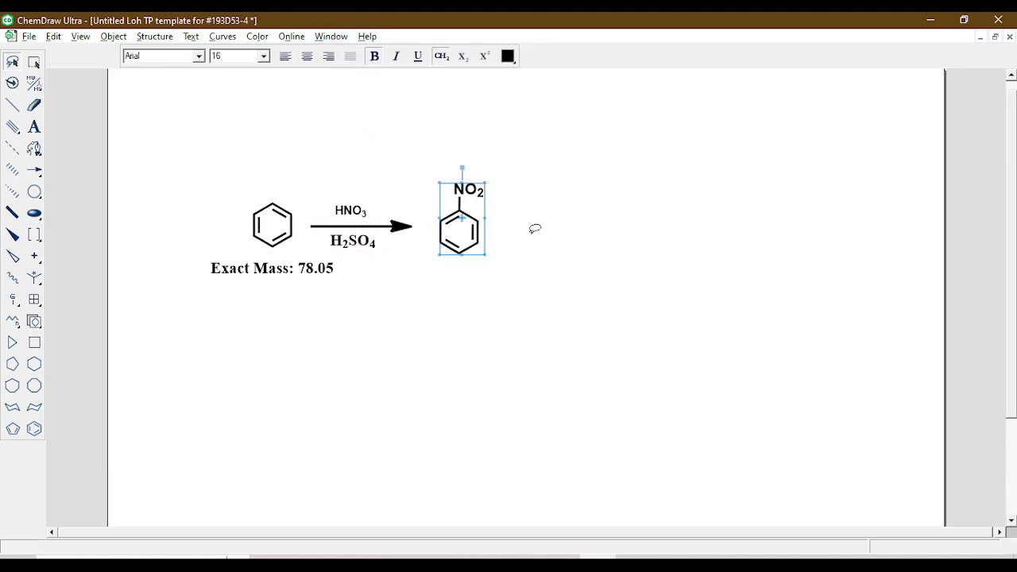
# - Draw a benzene ring to the right of the nitrobenzene product and add single bonds at its top carbon and the meta carbon
pyautogui.click(494, 283)
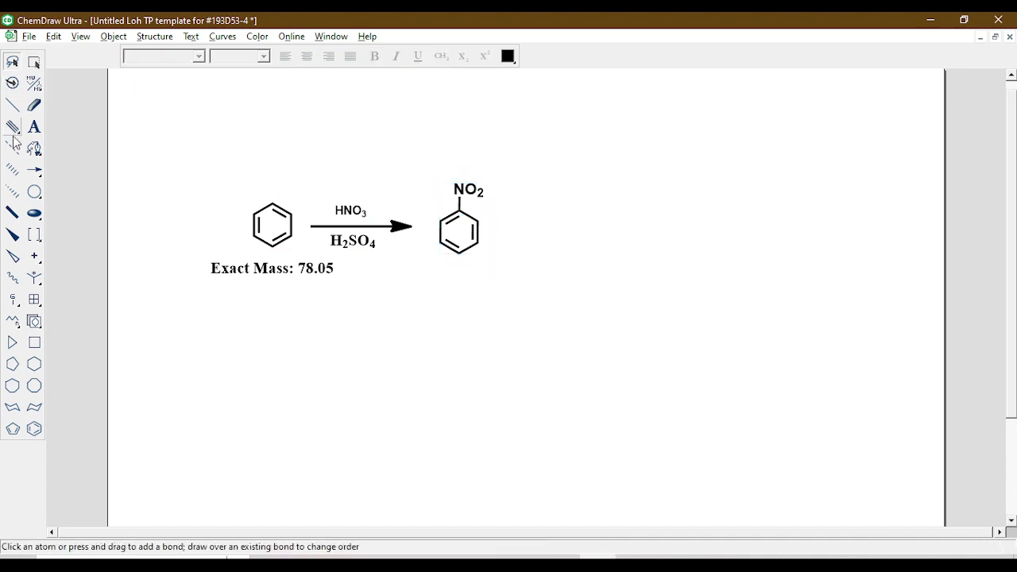
pyautogui.click(34, 429)
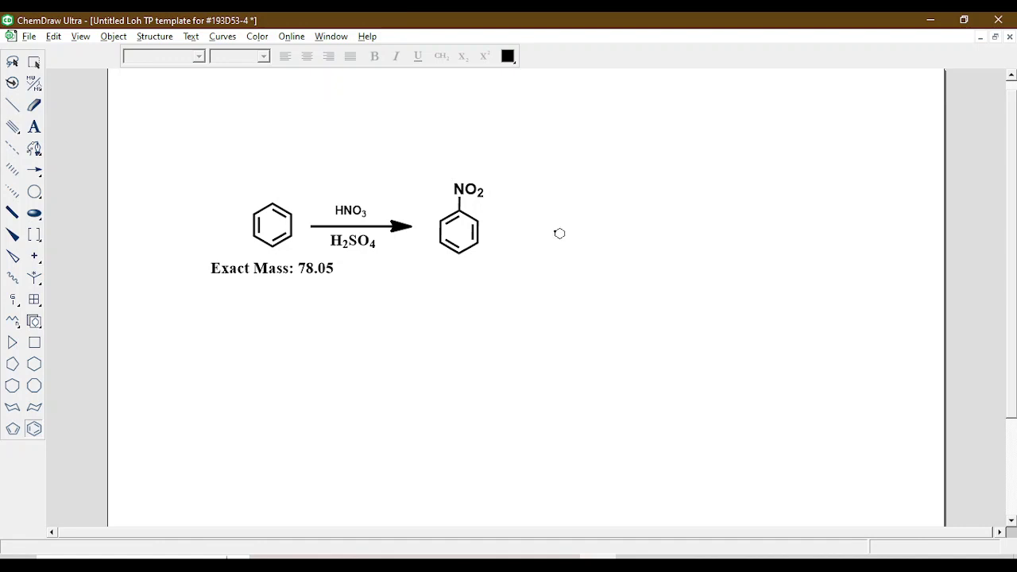
pyautogui.click(555, 243)
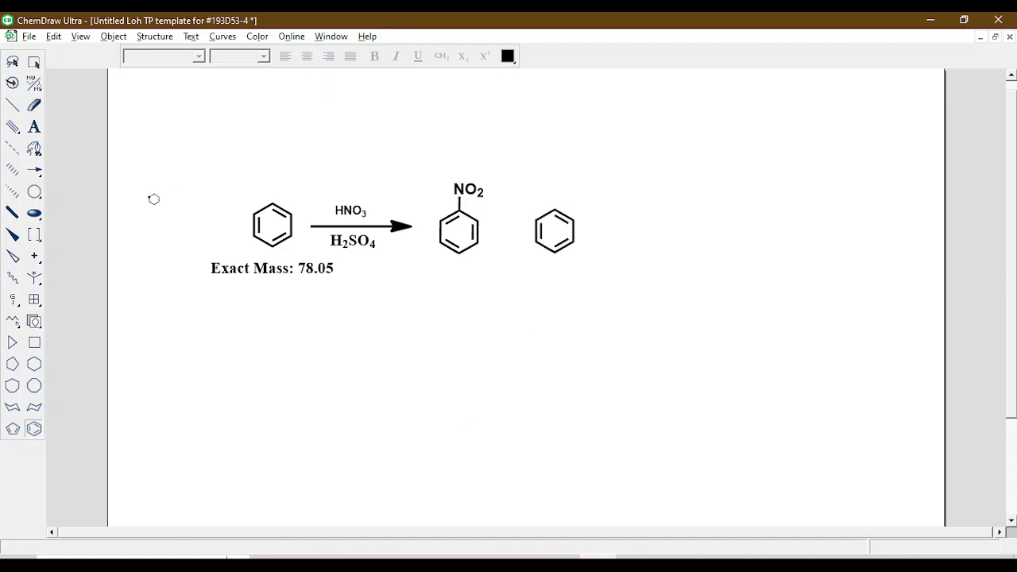
pyautogui.click(13, 106)
pyautogui.click(555, 210)
pyautogui.click(572, 244)
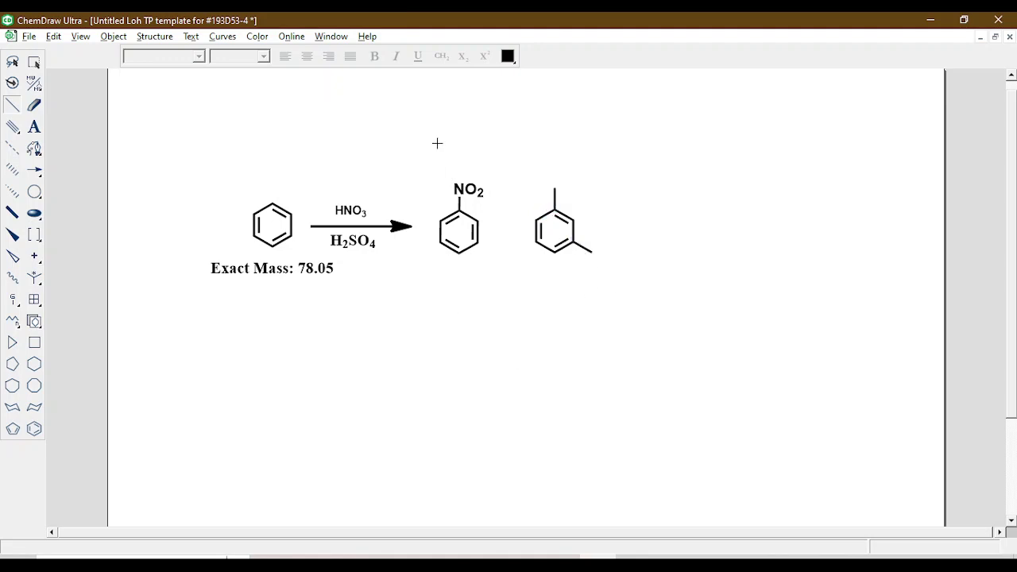
# - Label both free bond ends of the new benzene ring NO2 to form meta-dinitrobenzene
pyautogui.click(35, 127)
pyautogui.click(468, 191)
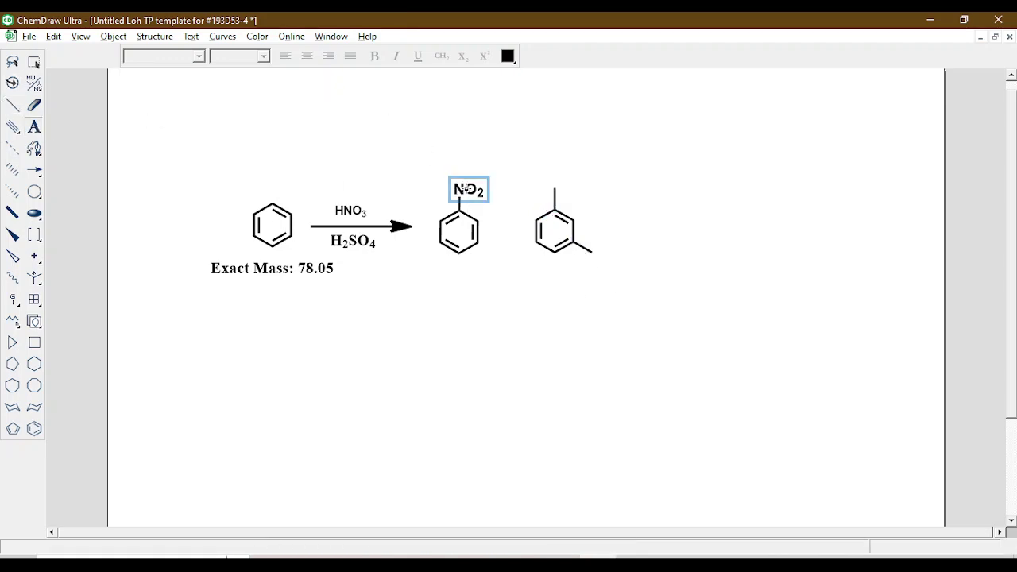
pyautogui.doubleClick(554, 188)
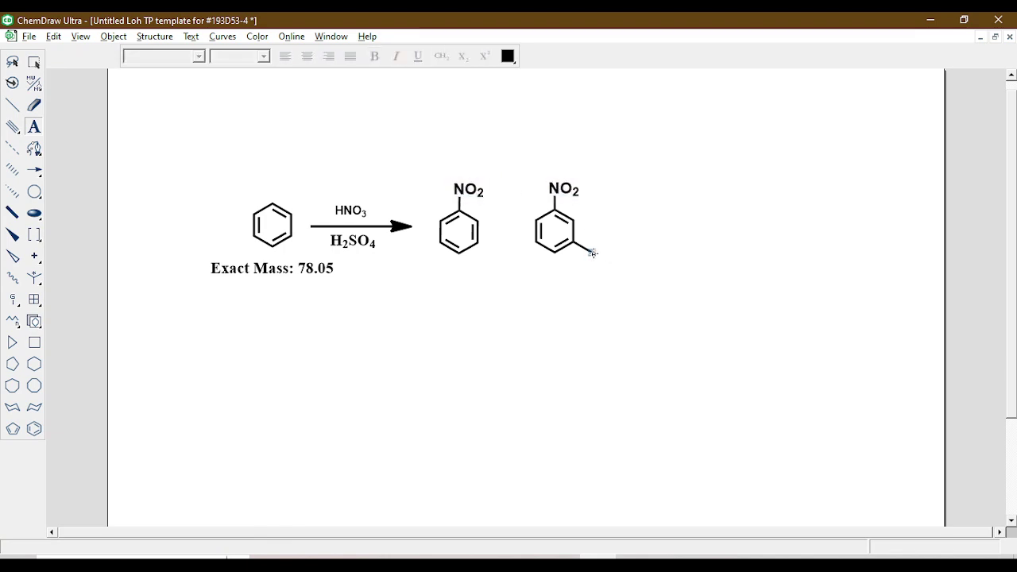
pyautogui.doubleClick(592, 252)
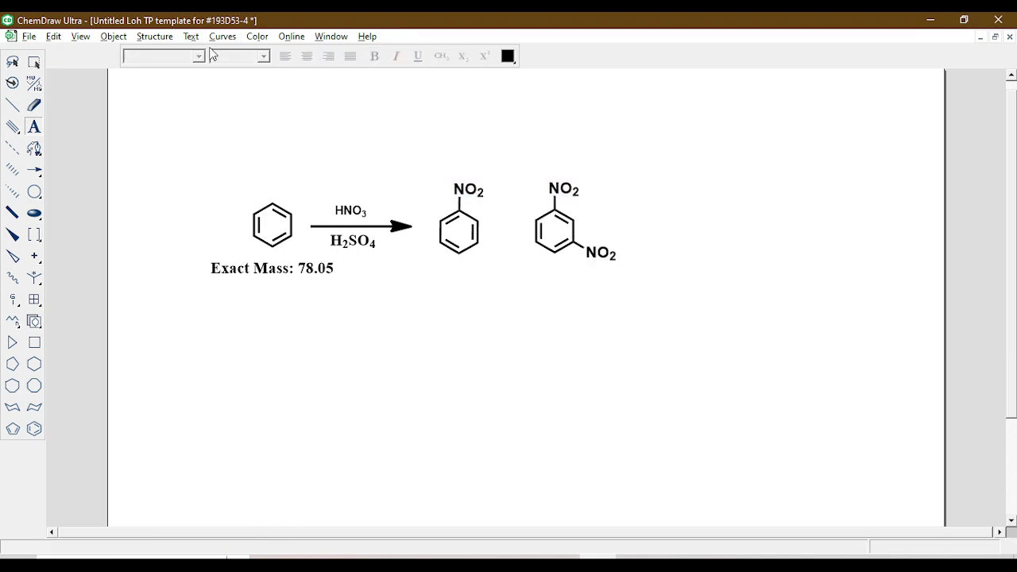
# - Shift the dinitrobenzene structure slightly farther away from the nitrobenzene product
pyautogui.click(14, 62)
pyautogui.click(585, 222)
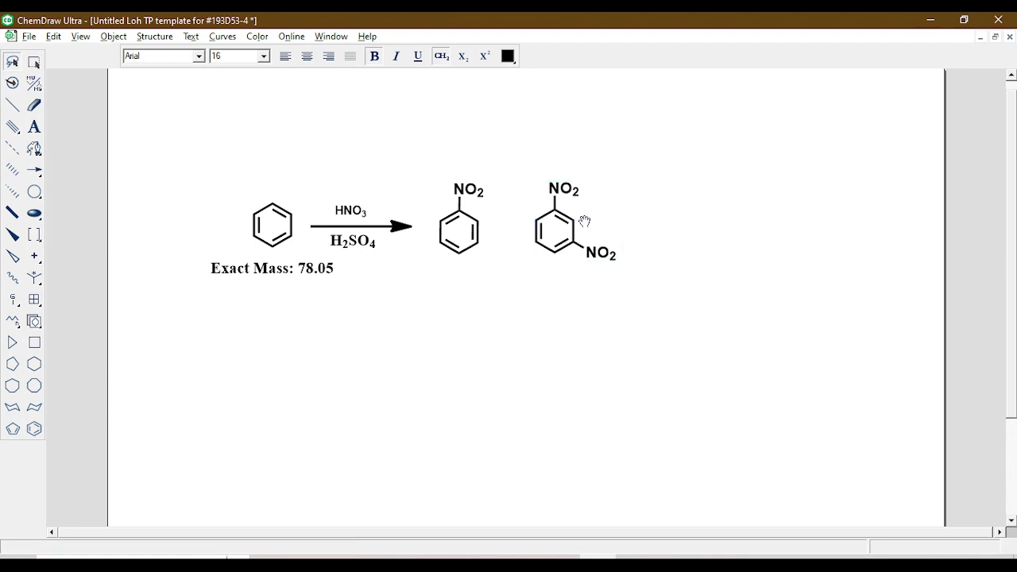
pyautogui.moveTo(585, 222)
pyautogui.mouseDown()
pyautogui.moveTo(601, 226)
pyautogui.moveTo(567, 221)
pyautogui.mouseUp()
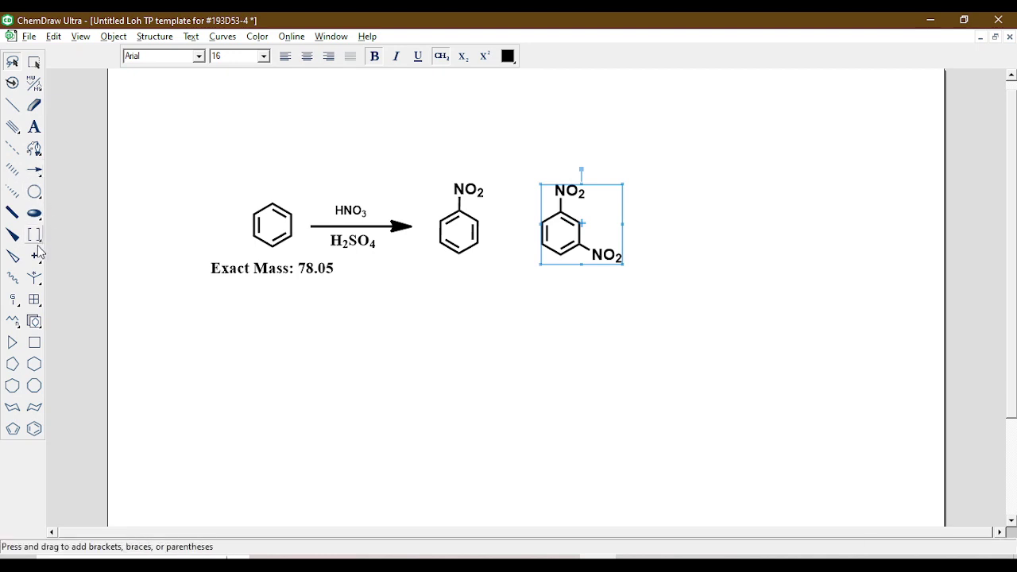
# - Add a plus sign between nitrobenzene and dinitrobenzene and nudge it towards the nitrobenzene to center it in the gap
pyautogui.click(34, 127)
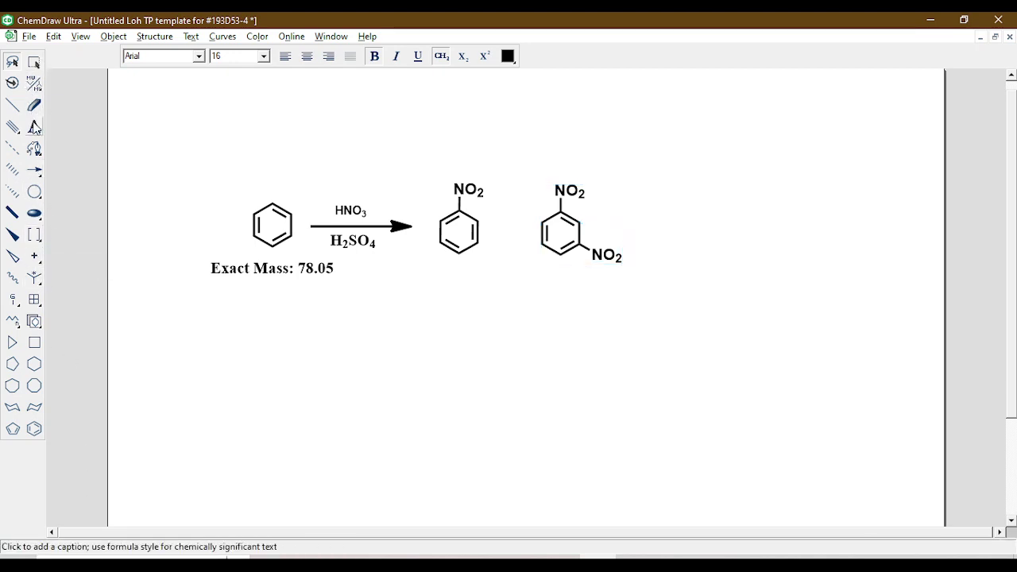
pyautogui.click(512, 231)
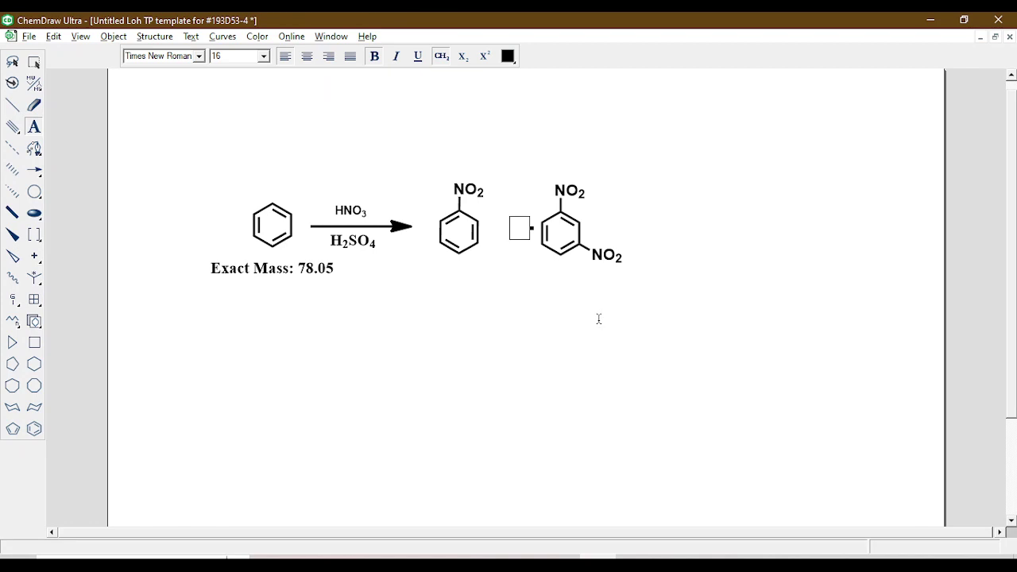
pyautogui.click(11, 62)
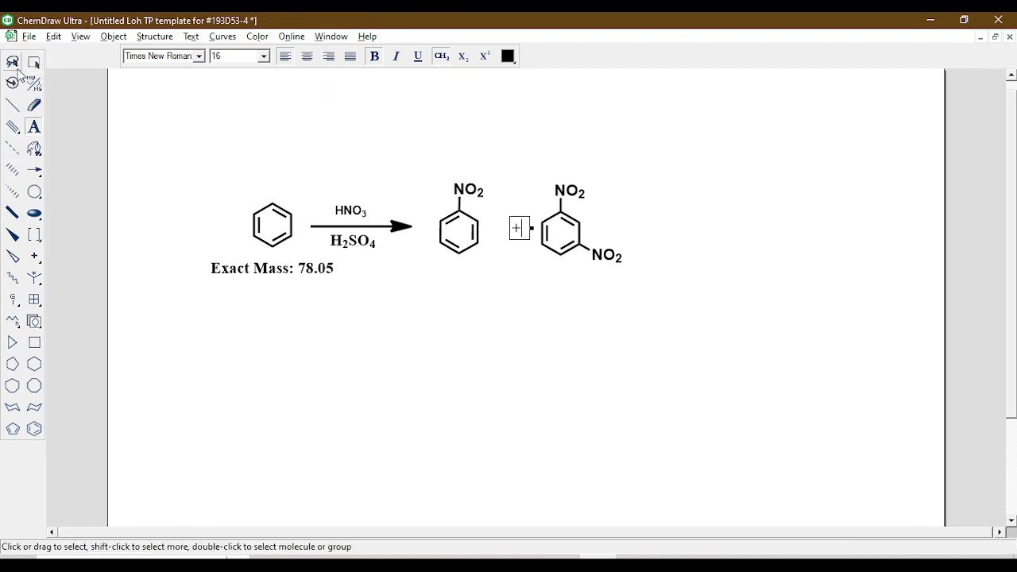
pyautogui.press('Left')
pyautogui.press('Left')
pyautogui.press('Left')
pyautogui.press('Left')
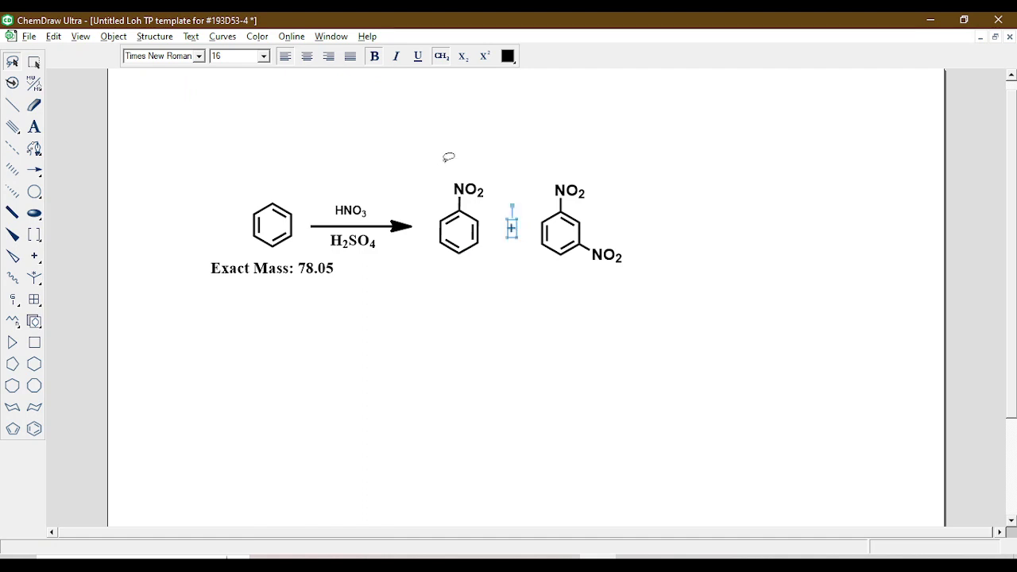
# - Predict the 1H-NMR shifts of nitrobenzene and dinitrobenzene together, and close the prediction report without saving
pyautogui.moveTo(443, 163)
pyautogui.mouseDown()
pyautogui.moveTo(425, 237)
pyautogui.moveTo(627, 320)
pyautogui.moveTo(650, 164)
pyautogui.moveTo(430, 145)
pyautogui.moveTo(436, 187)
pyautogui.mouseUp()
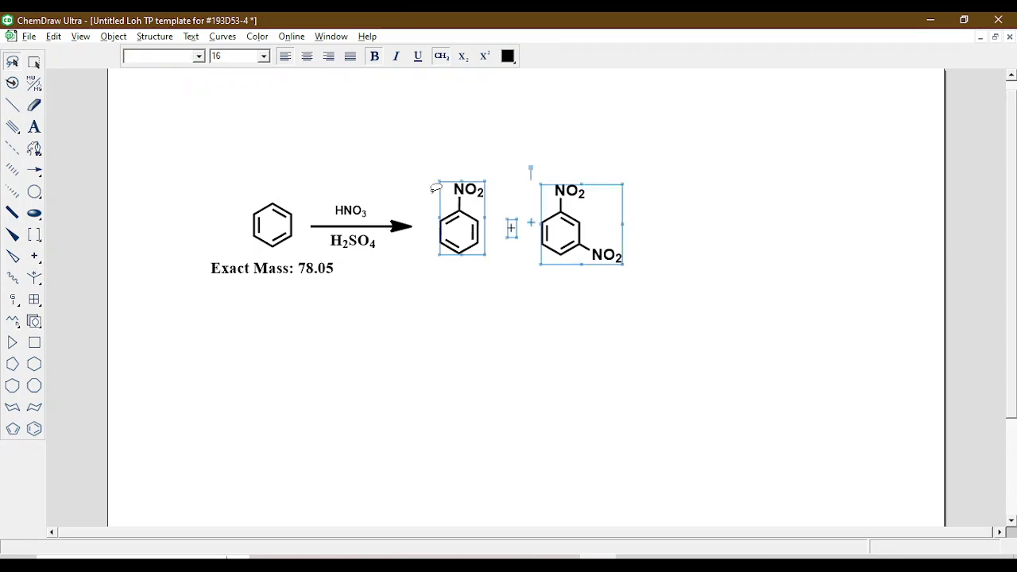
pyautogui.moveTo(427, 176)
pyautogui.mouseDown()
pyautogui.moveTo(435, 310)
pyautogui.moveTo(508, 212)
pyautogui.moveTo(526, 248)
pyautogui.moveTo(650, 166)
pyautogui.moveTo(524, 194)
pyautogui.moveTo(416, 187)
pyautogui.mouseUp()
pyautogui.click(159, 38)
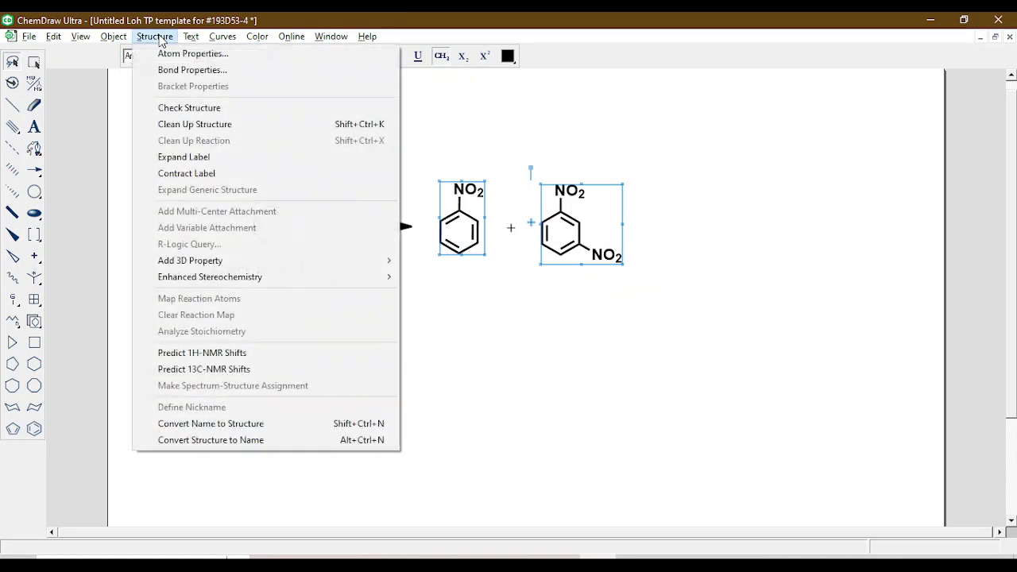
pyautogui.click(274, 358)
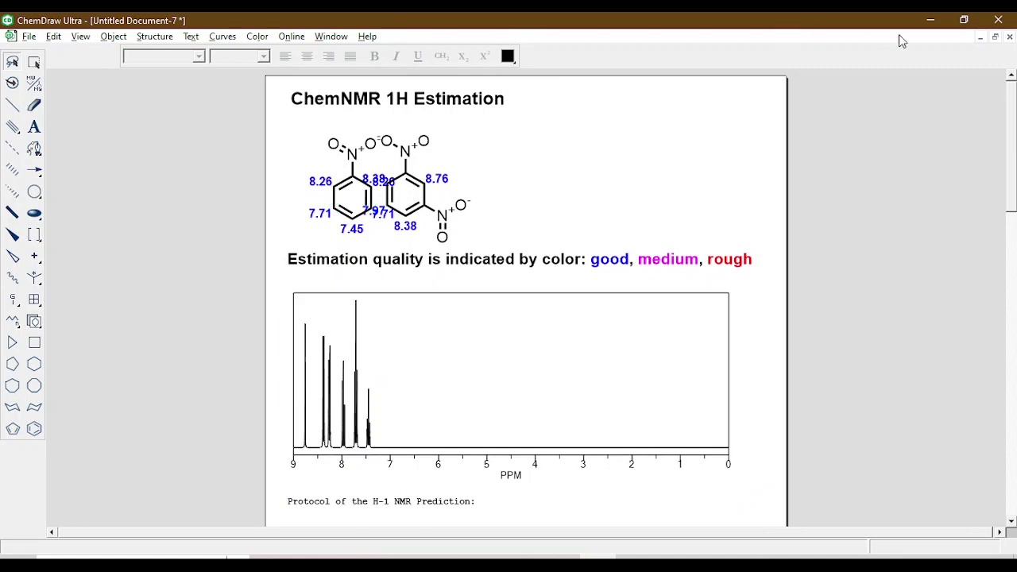
pyautogui.click(1010, 37)
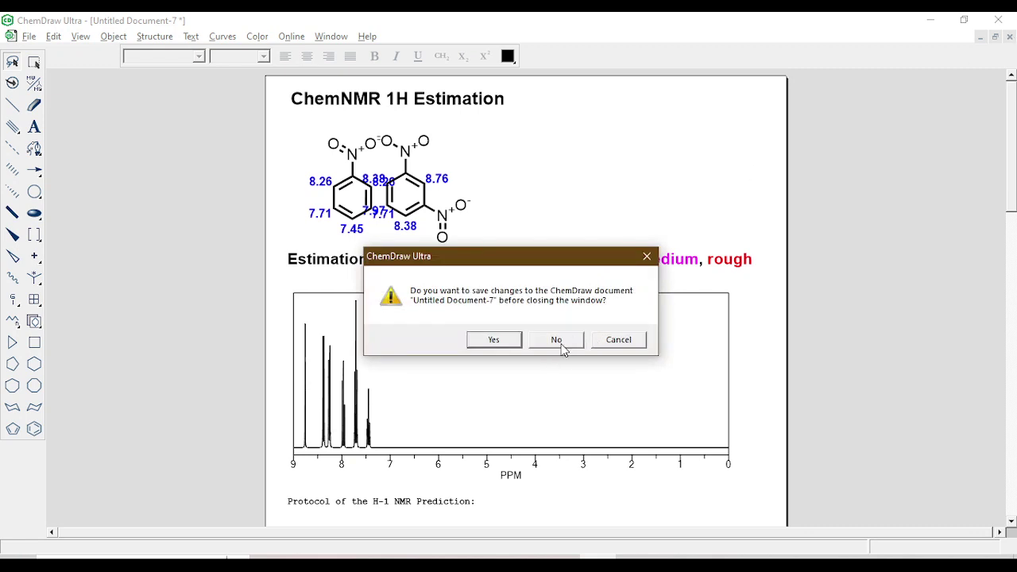
pyautogui.click(561, 343)
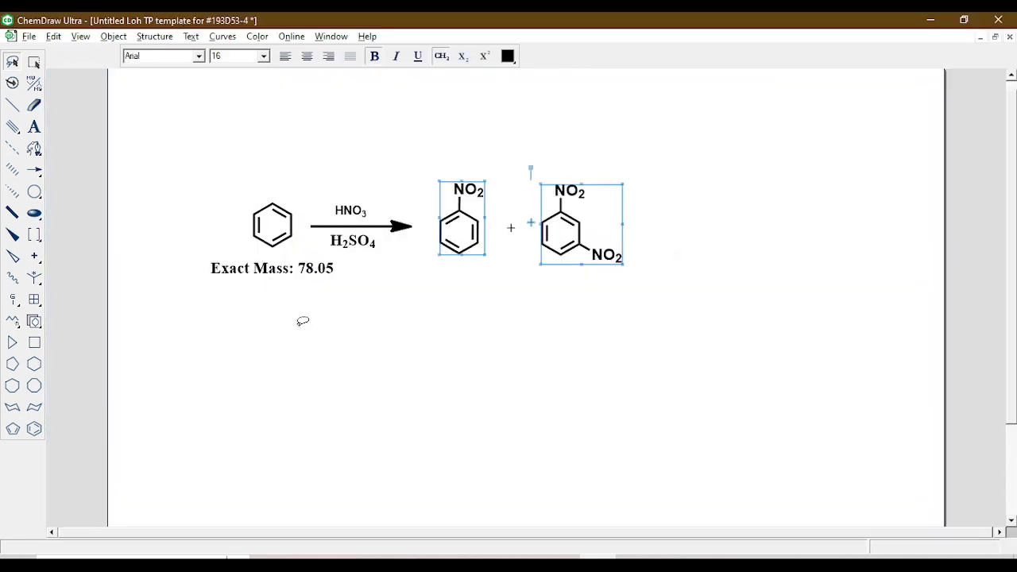
# - Delete the exact mass caption below benzene, the plus sign and the dinitrobenzene structure from the scheme
pyautogui.click(268, 281)
pyautogui.click(267, 275)
pyautogui.press('Delete')
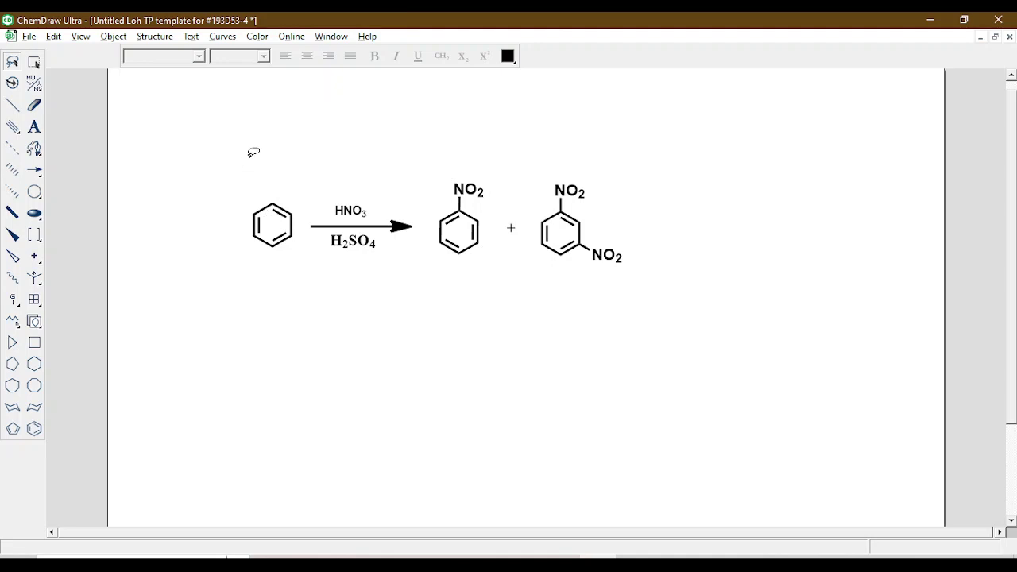
pyautogui.moveTo(544, 167)
pyautogui.mouseDown()
pyautogui.moveTo(637, 275)
pyautogui.moveTo(498, 166)
pyautogui.mouseUp()
pyautogui.press('Delete')
# - Move the whole benzene nitration scheme up to the upper-left area of the page
pyautogui.moveTo(281, 152)
pyautogui.mouseDown()
pyautogui.moveTo(163, 245)
pyautogui.moveTo(286, 103)
pyautogui.moveTo(277, 172)
pyautogui.mouseUp()
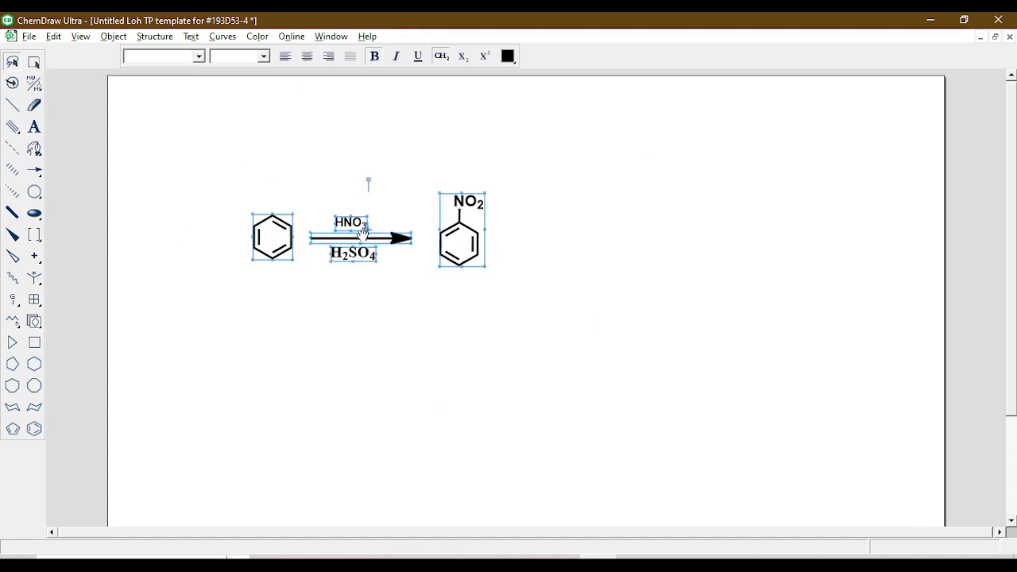
pyautogui.moveTo(364, 236); pyautogui.dragTo(306, 145)
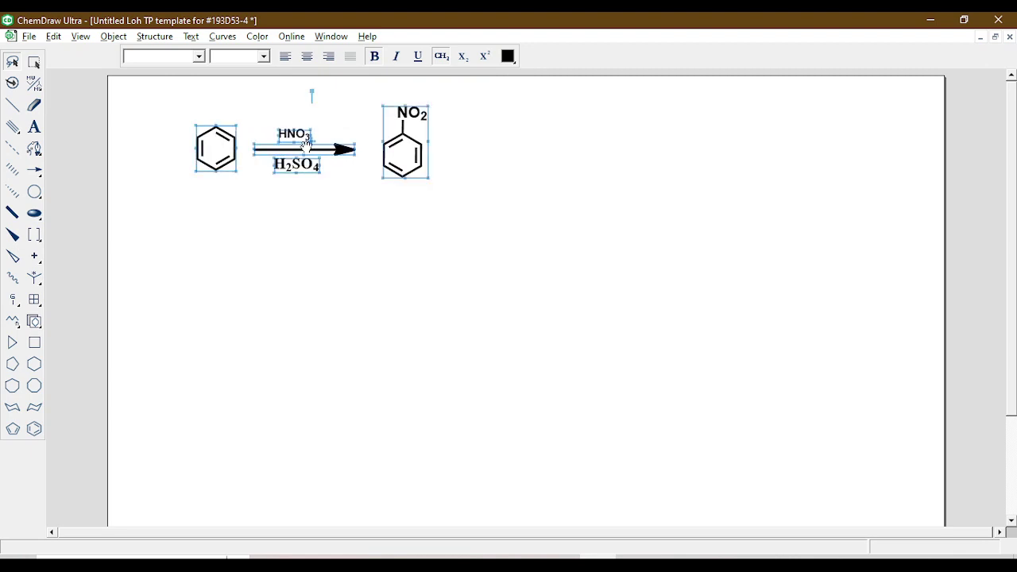
pyautogui.click(306, 240)
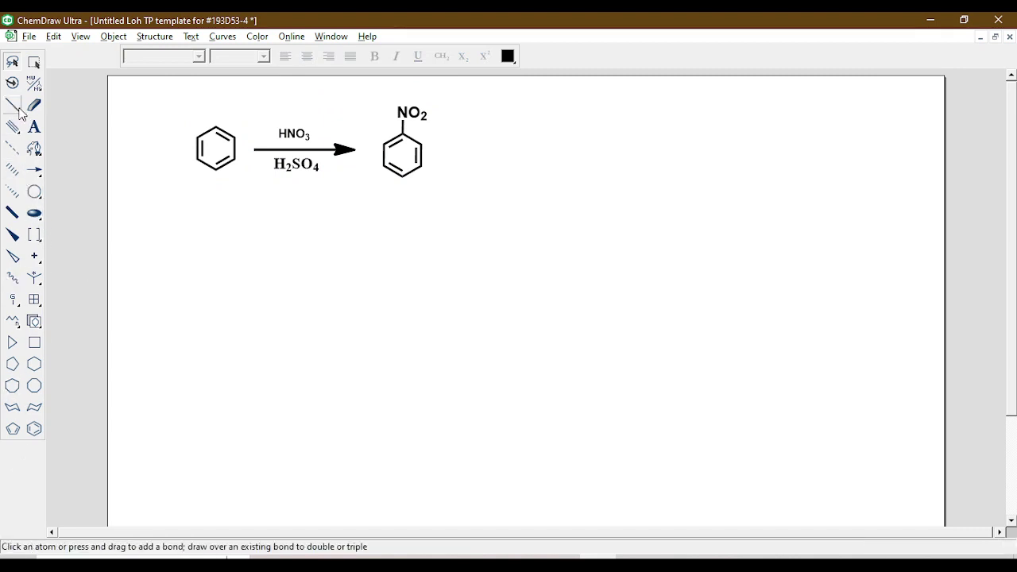
# - Add the caption HNO3 on the empty page area below the benzene ring
pyautogui.click(33, 126)
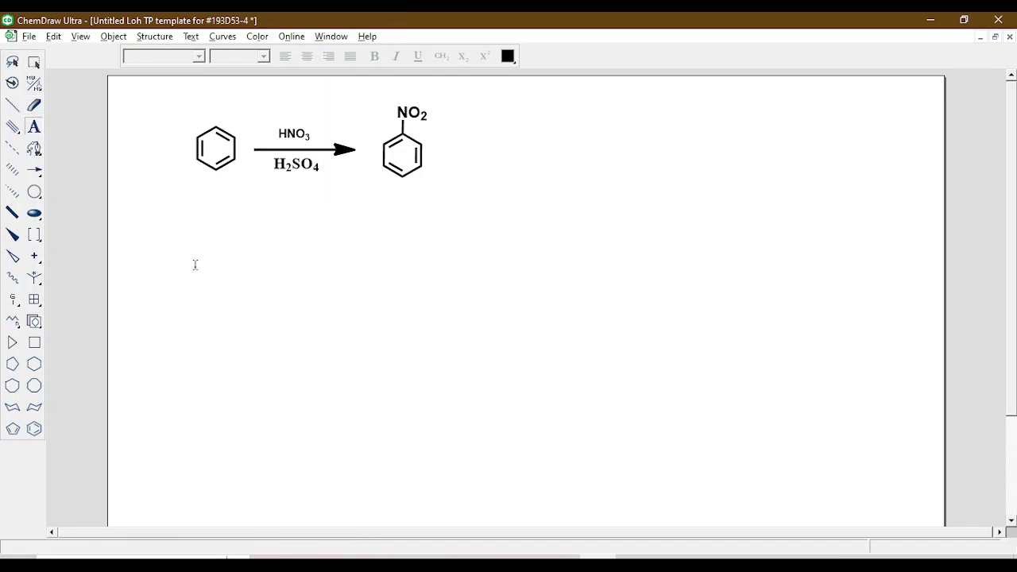
pyautogui.click(194, 264)
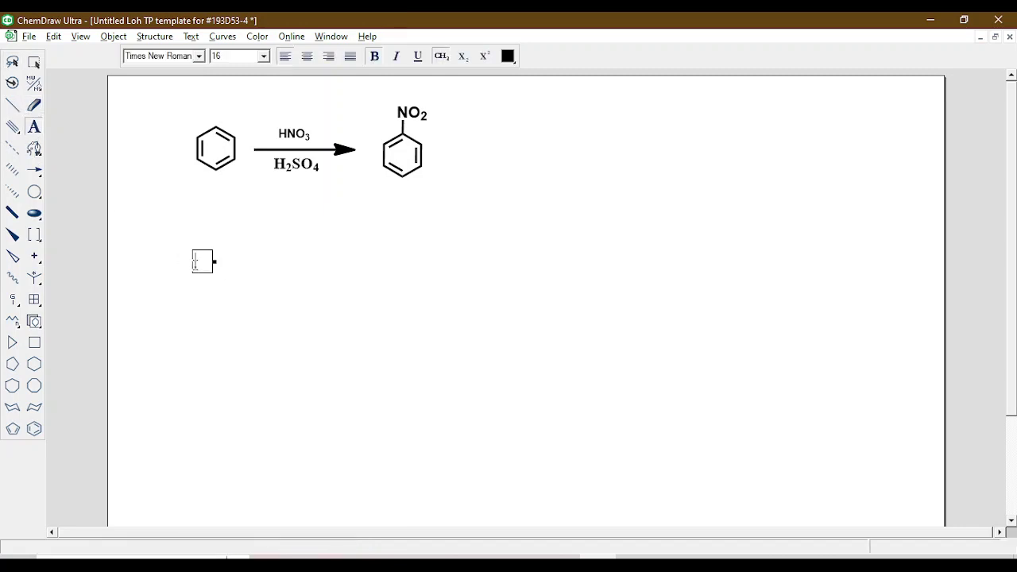
pyautogui.write('HNO3')
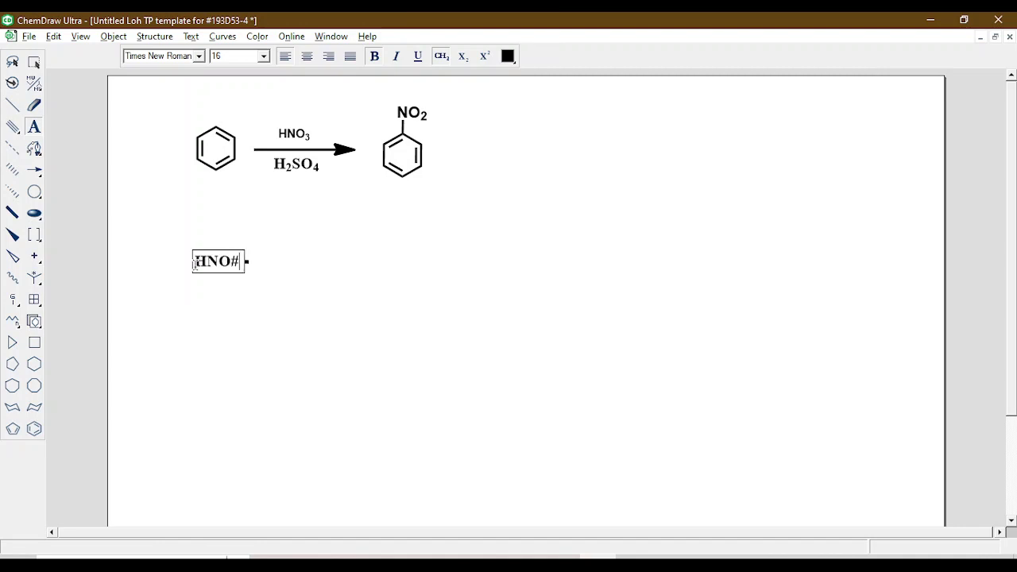
pyautogui.click(290, 347)
# - Draw a horizontal single bond to the right of the HNO3 caption and a second bond rising diagonally from its right end
pyautogui.click(13, 104)
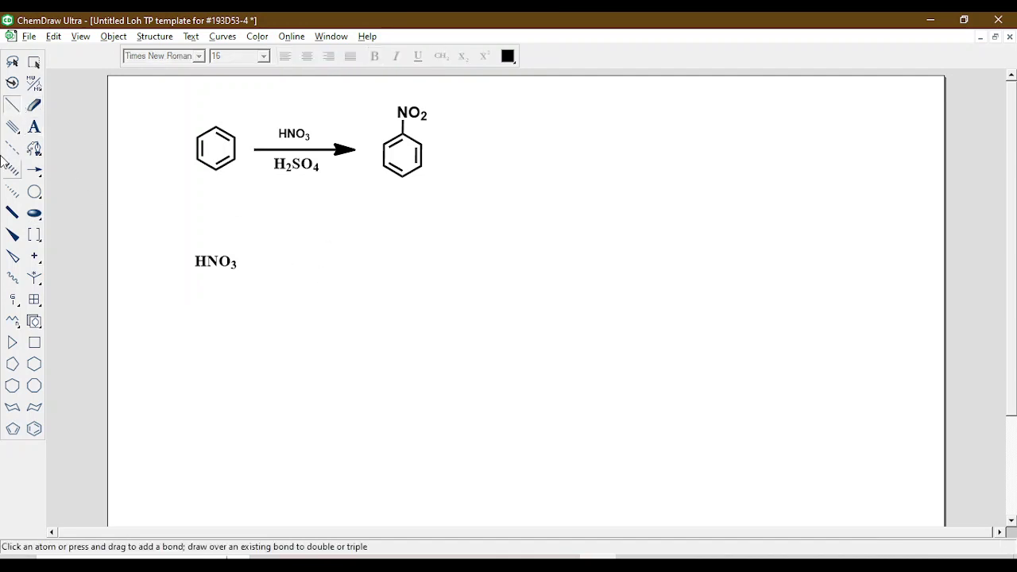
pyautogui.moveTo(300, 261); pyautogui.dragTo(344, 261)
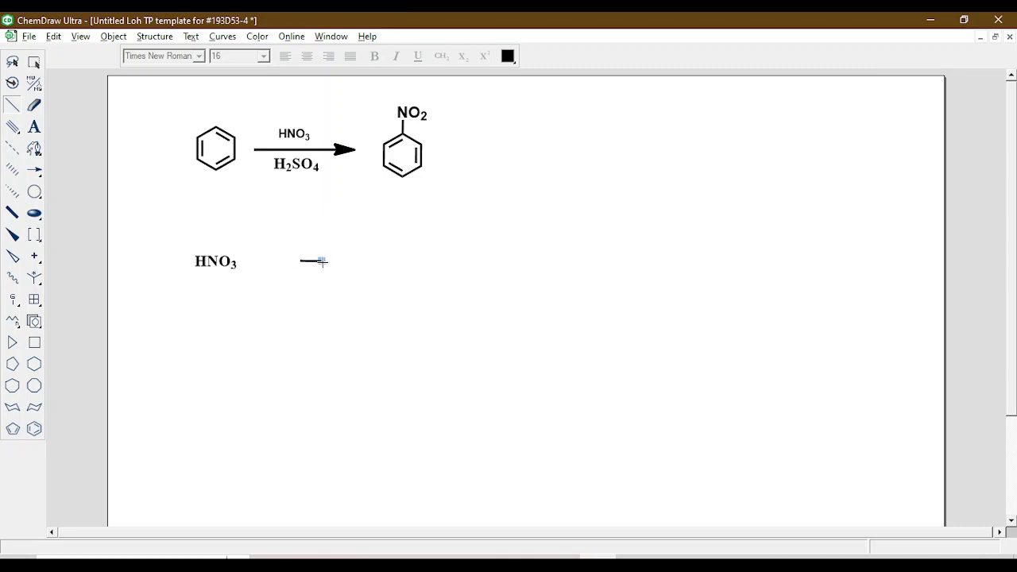
pyautogui.moveTo(321, 261); pyautogui.dragTo(358, 222)
# - Label the two-bond chain with O at the corner, NO2 at the upper end and H at the left end
pyautogui.click(34, 126)
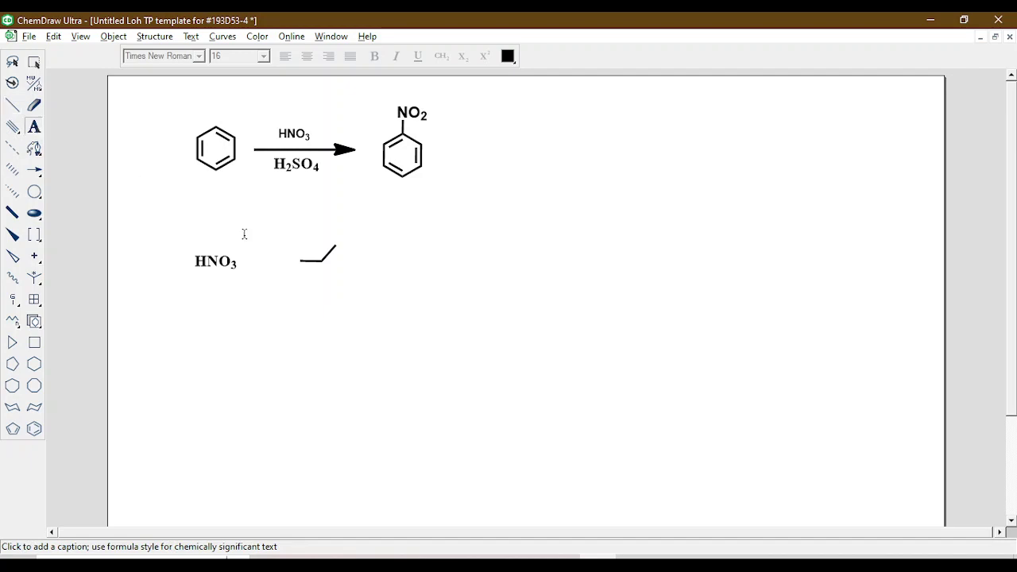
pyautogui.click(322, 262)
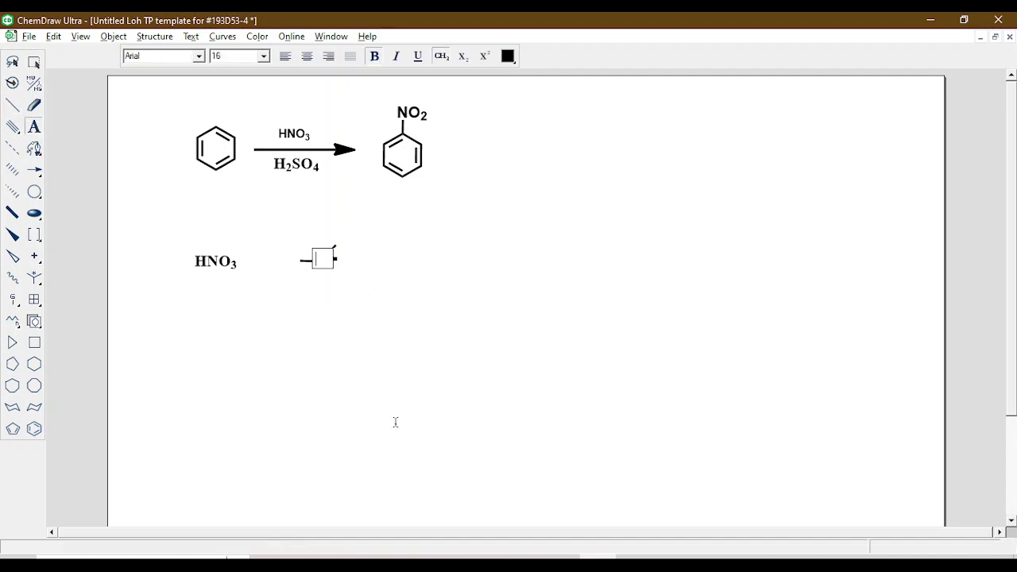
pyautogui.write('O')
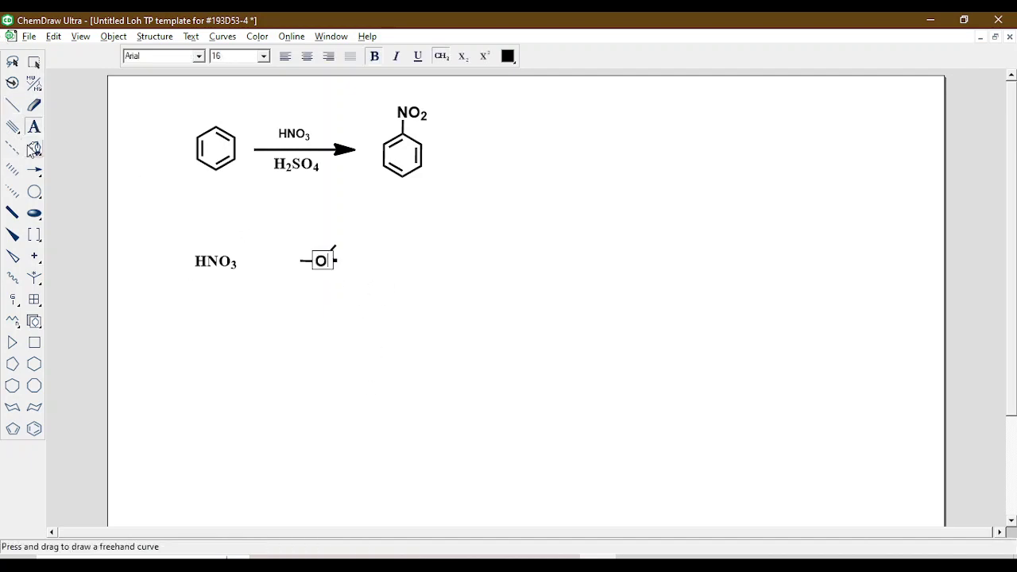
pyautogui.click(337, 245)
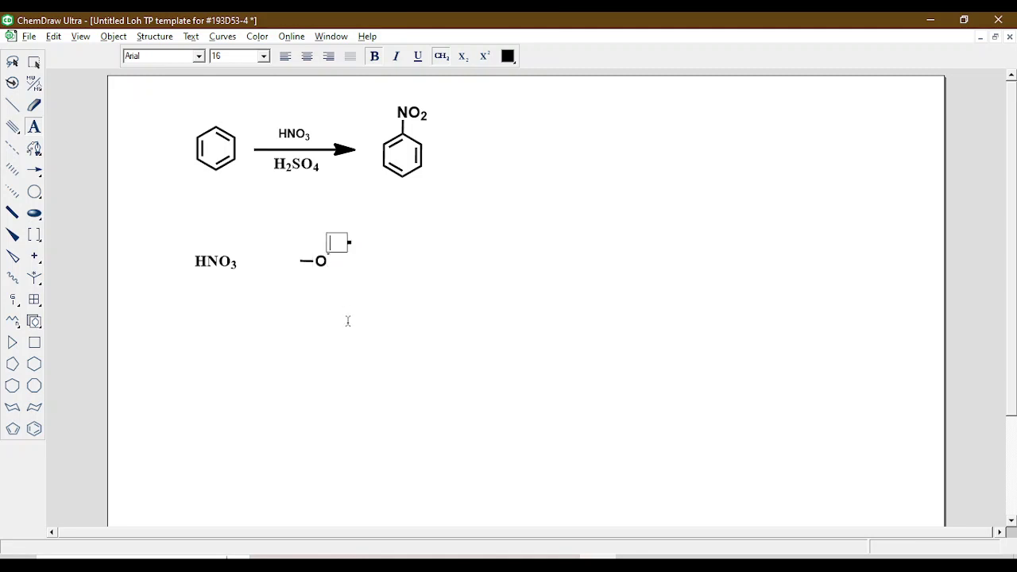
pyautogui.write('NO2')
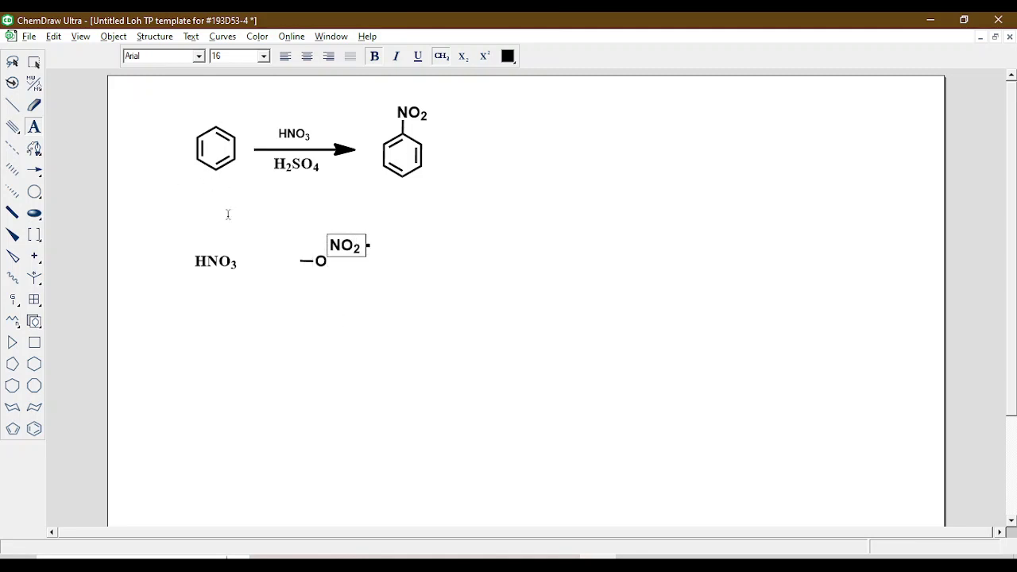
pyautogui.click(300, 260)
pyautogui.write('H')
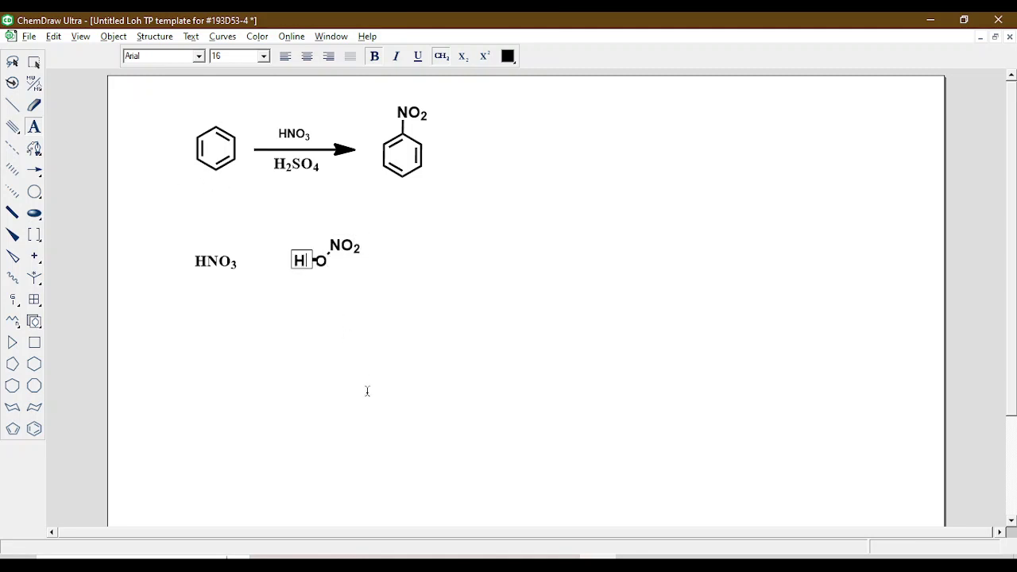
# - Delete the HNO3 caption and move the H-O-NO2 structure into its place below the benzene ring
pyautogui.click(12, 61)
pyautogui.moveTo(188, 210)
pyautogui.mouseDown()
pyautogui.moveTo(213, 388)
pyautogui.moveTo(145, 229)
pyautogui.mouseUp()
pyautogui.press('Delete')
pyautogui.moveTo(328, 232)
pyautogui.mouseDown()
pyautogui.moveTo(277, 306)
pyautogui.moveTo(265, 235)
pyautogui.moveTo(322, 228)
pyautogui.mouseUp()
pyautogui.moveTo(269, 283)
pyautogui.mouseDown()
pyautogui.moveTo(245, 258)
pyautogui.moveTo(234, 264)
pyautogui.mouseUp()
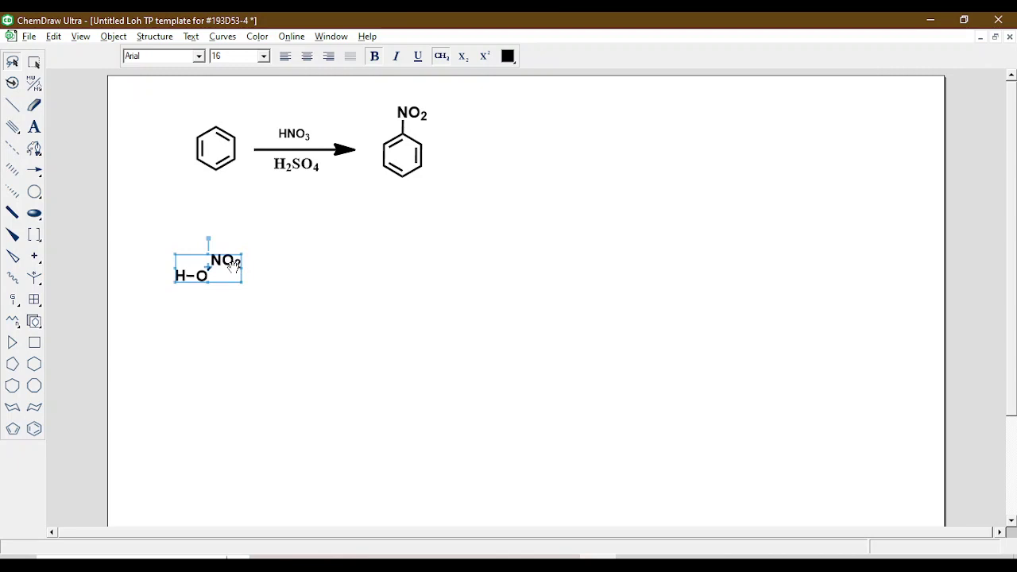
# - Draw a horizontal equilibrium arrow to the right of the H-O-NO2 structure
pyautogui.click(40, 174)
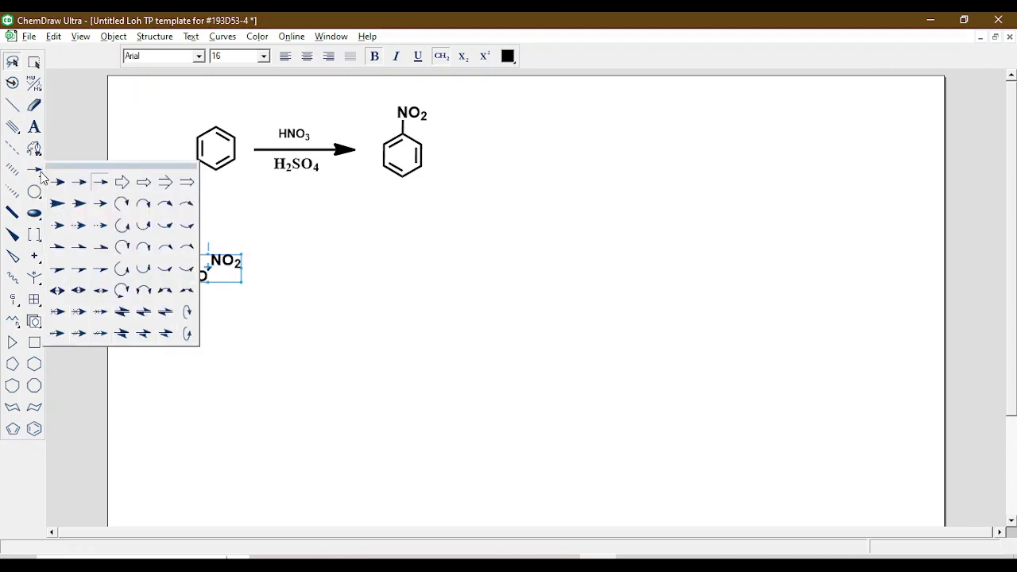
pyautogui.click(165, 311)
pyautogui.moveTo(264, 279); pyautogui.dragTo(381, 278)
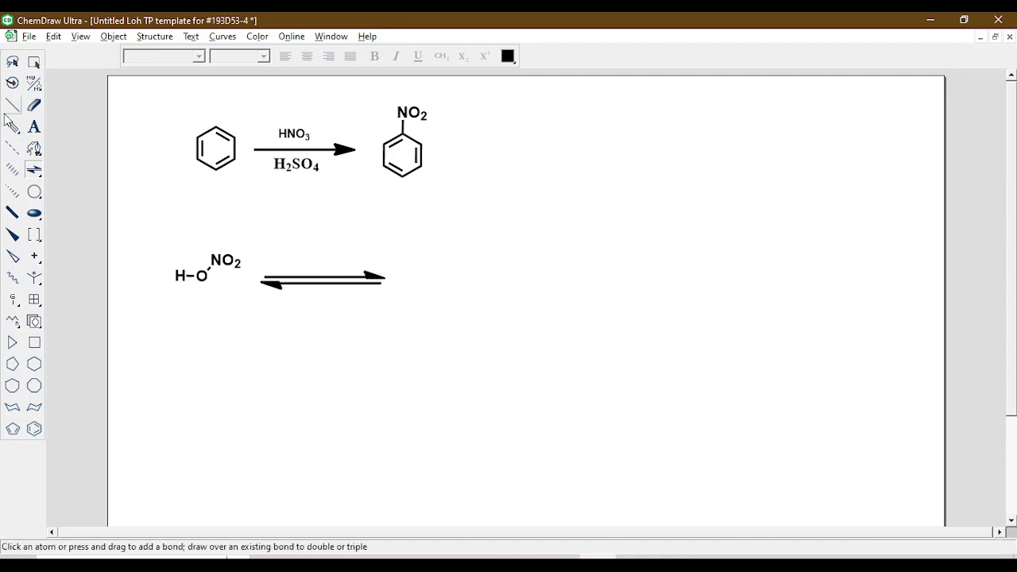
# - Add the caption H2SO4 above the equilibrium arrow
pyautogui.click(33, 126)
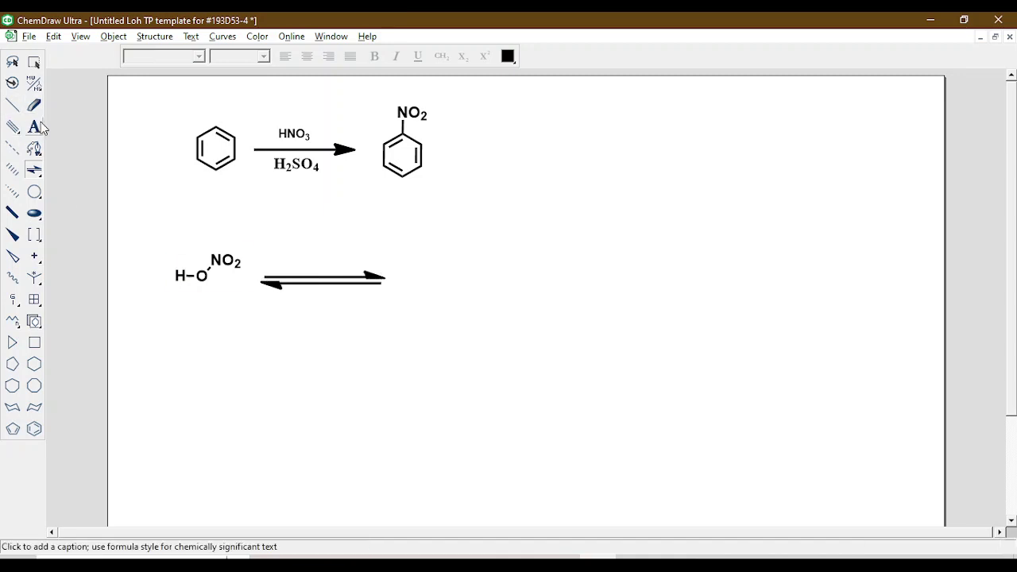
pyautogui.click(299, 265)
pyautogui.write('H2S')
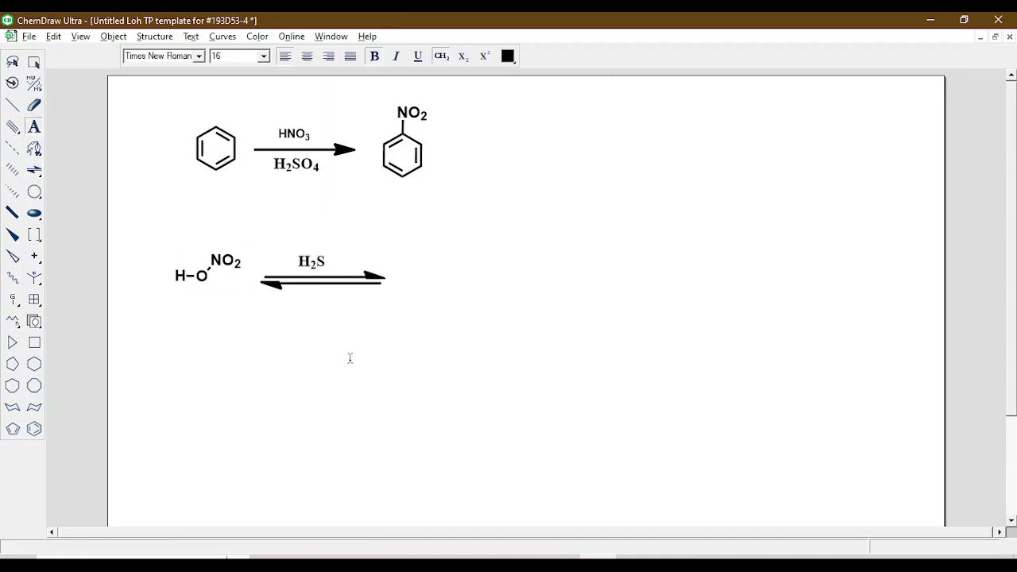
pyautogui.write('O4')
pyautogui.click(12, 62)
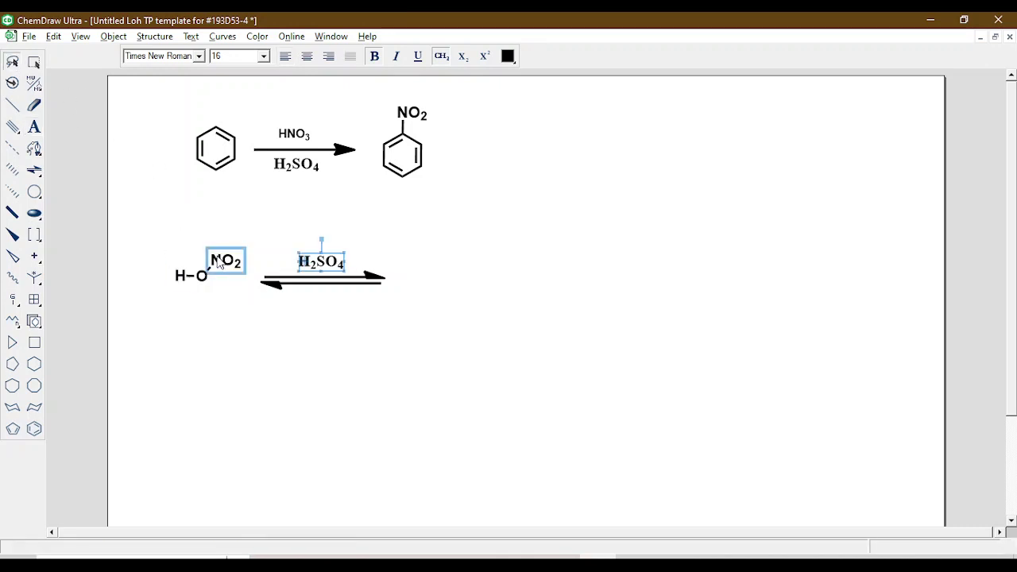
# - Lengthen the O–NO2 bond of the H-O-NO2 structure and place a copy of the structure to the right of the equilibrium arrow
pyautogui.moveTo(220, 261); pyautogui.dragTo(231, 260)
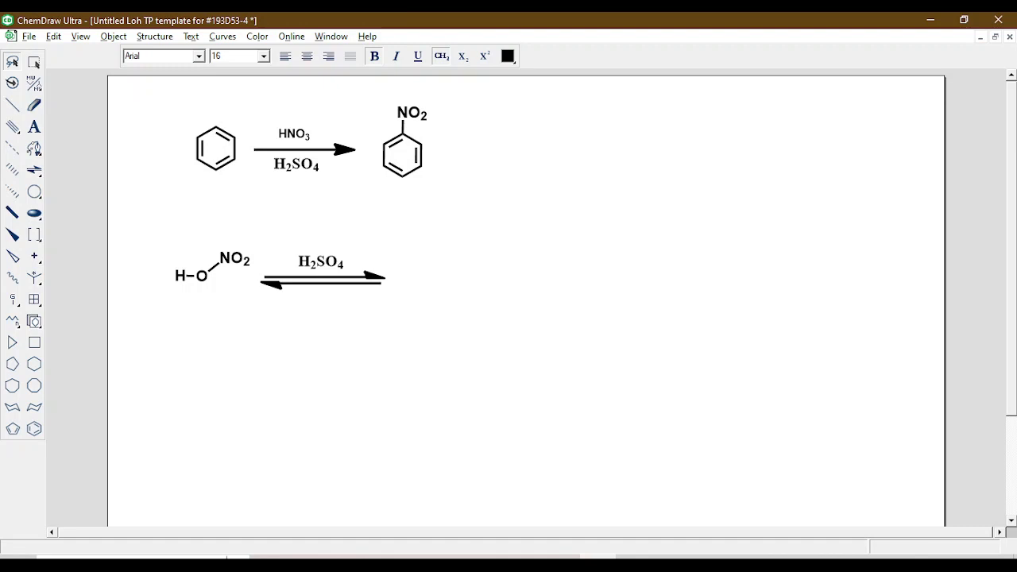
pyautogui.click(233, 258)
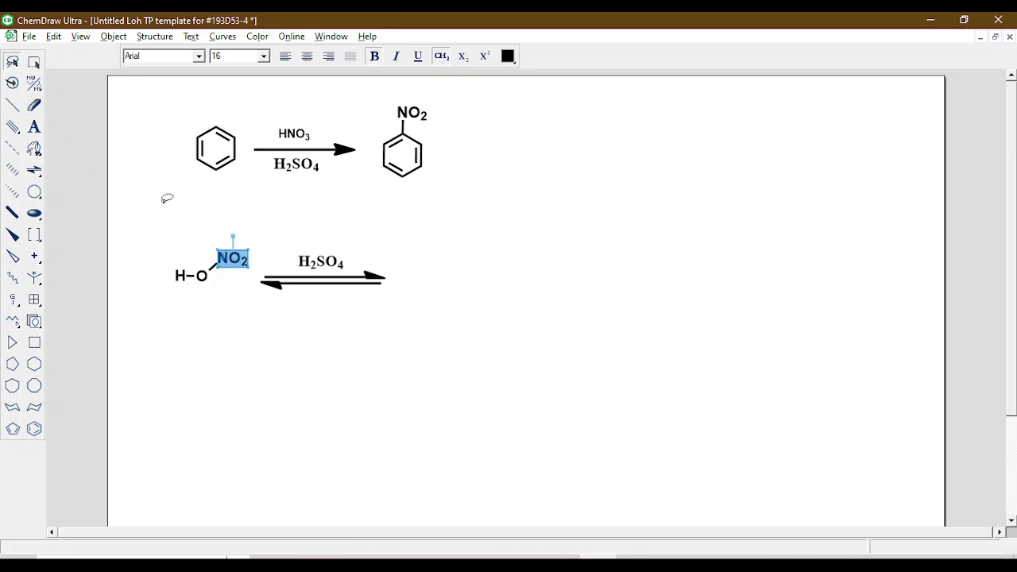
pyautogui.moveTo(183, 224)
pyautogui.mouseDown()
pyautogui.moveTo(173, 276)
pyautogui.moveTo(268, 264)
pyautogui.moveTo(164, 236)
pyautogui.mouseUp()
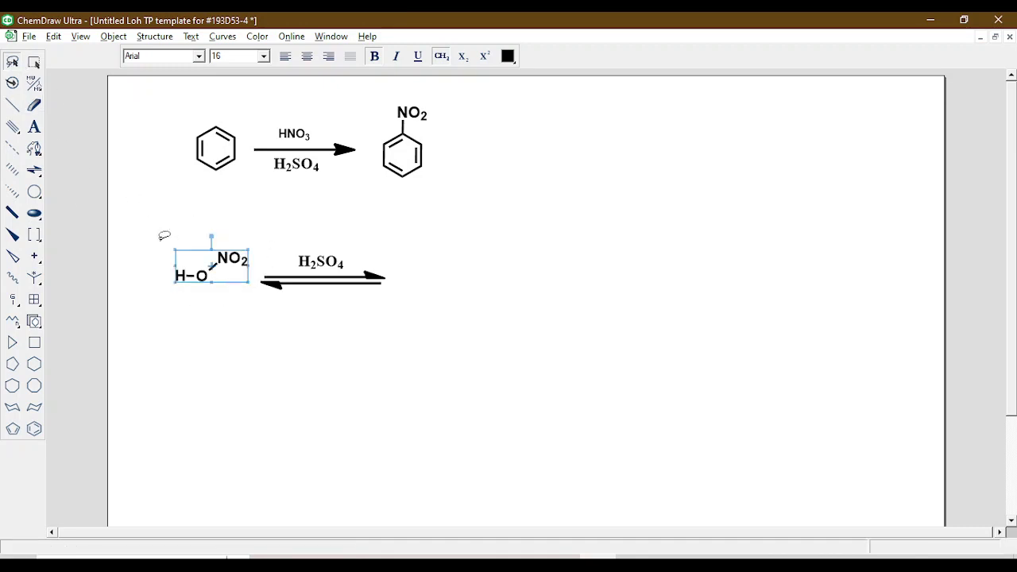
pyautogui.hotkey('ctrl', 'c')
pyautogui.hotkey('ctrl', 'v')
pyautogui.moveTo(231, 283); pyautogui.dragTo(451, 276)
pyautogui.click(465, 283)
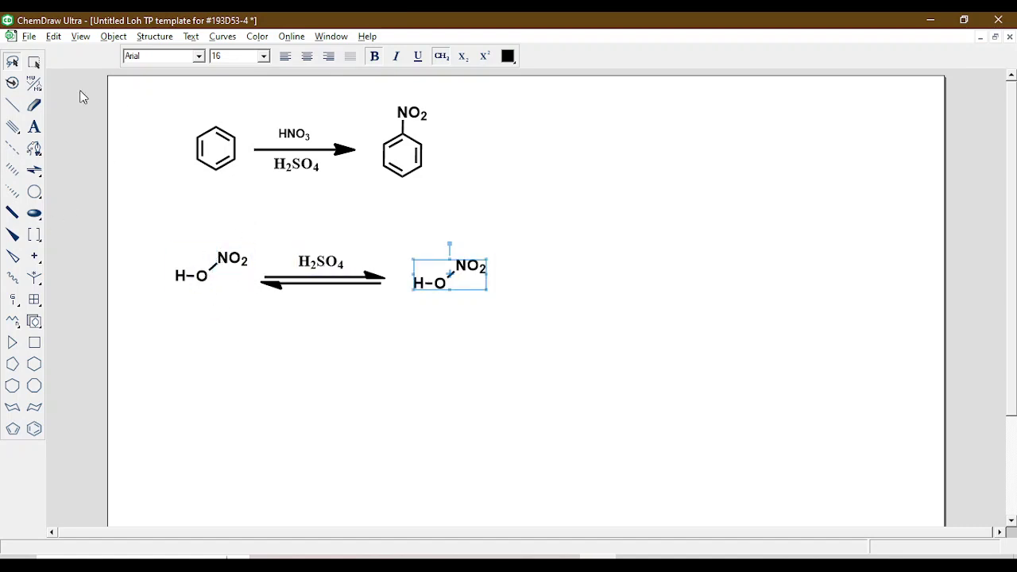
# - Attach a second H below the oxygen of the copied structure and add a circled plus charge to that oxygen
pyautogui.click(14, 108)
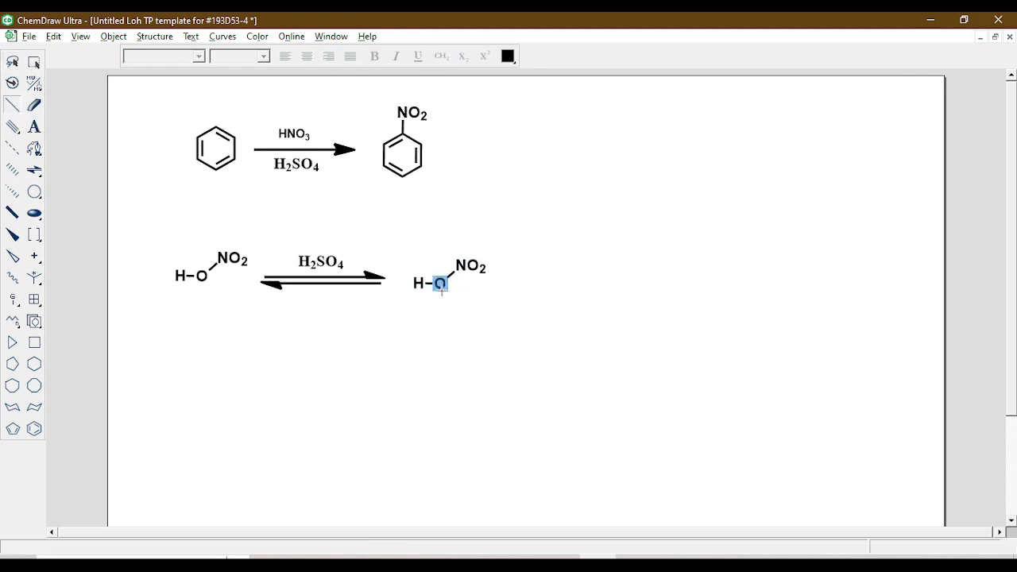
pyautogui.moveTo(441, 290); pyautogui.dragTo(444, 308)
pyautogui.click(33, 126)
pyautogui.click(443, 303)
pyautogui.write('H')
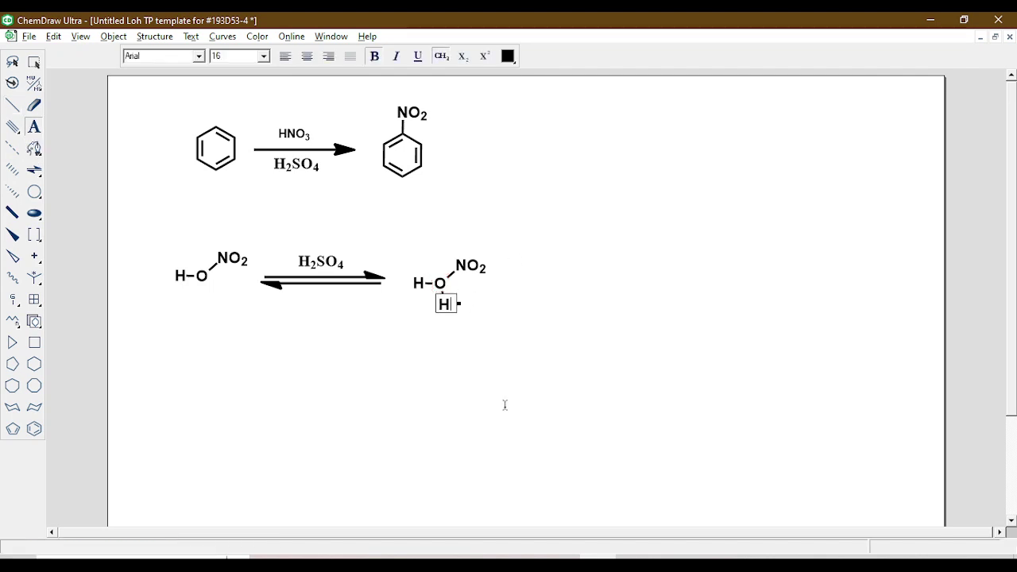
pyautogui.click(494, 326)
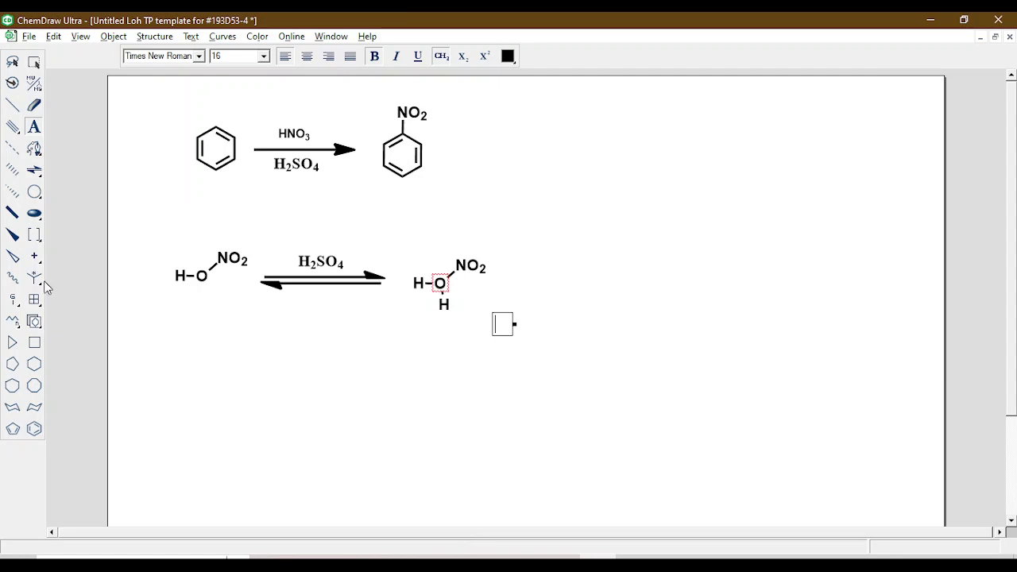
pyautogui.moveTo(42, 263); pyautogui.dragTo(56, 269)
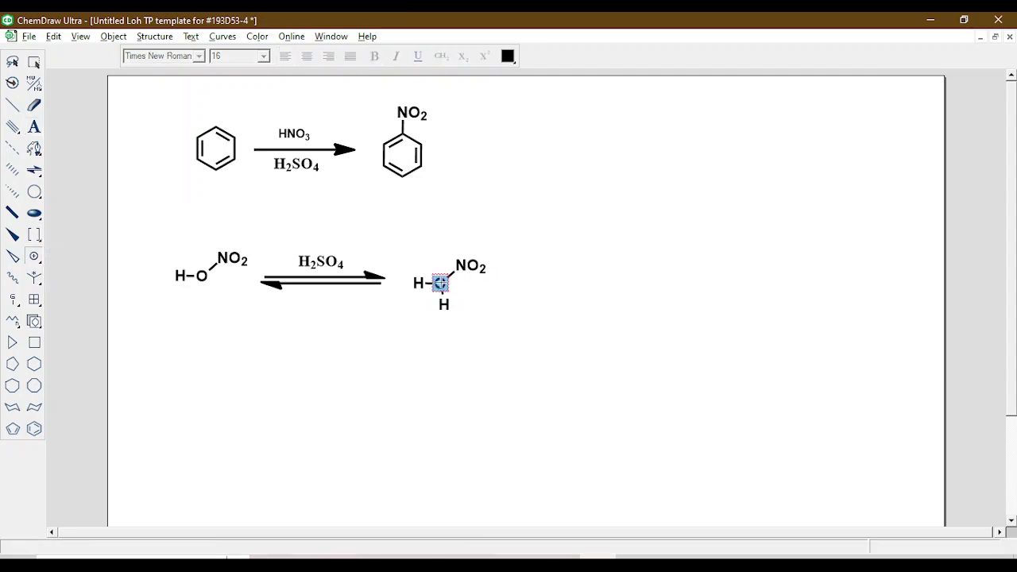
pyautogui.click(441, 282)
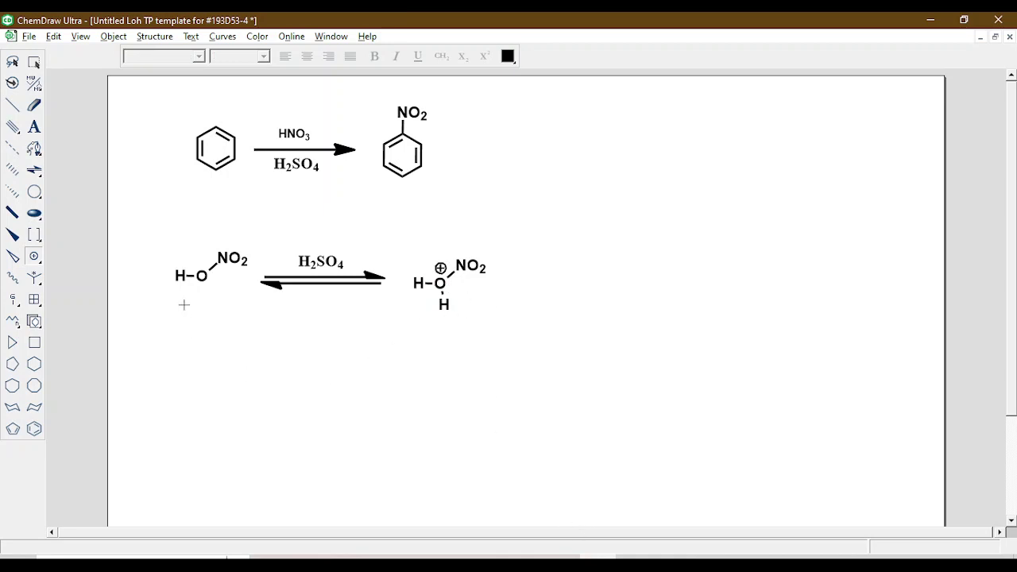
# - Move the NO2 group and the lower H of the protonated structure outward to lengthen their bonds to oxygen
pyautogui.click(12, 61)
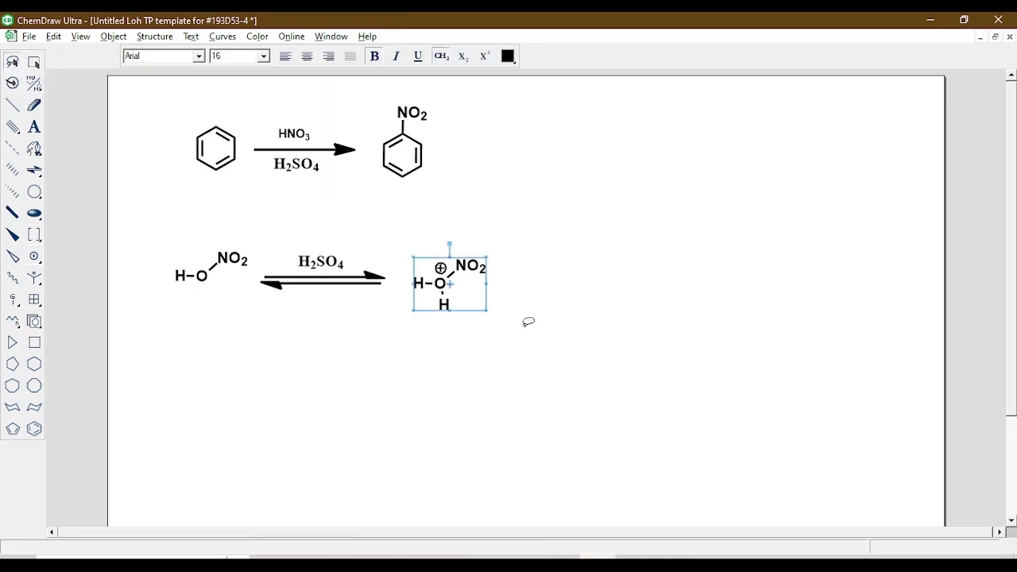
pyautogui.click(502, 255)
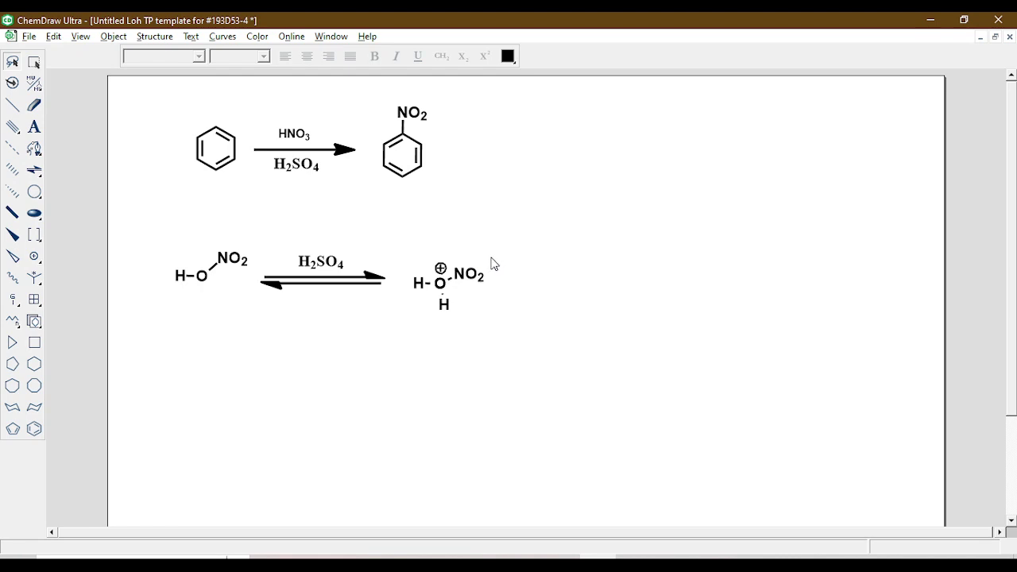
pyautogui.doubleClick(467, 278)
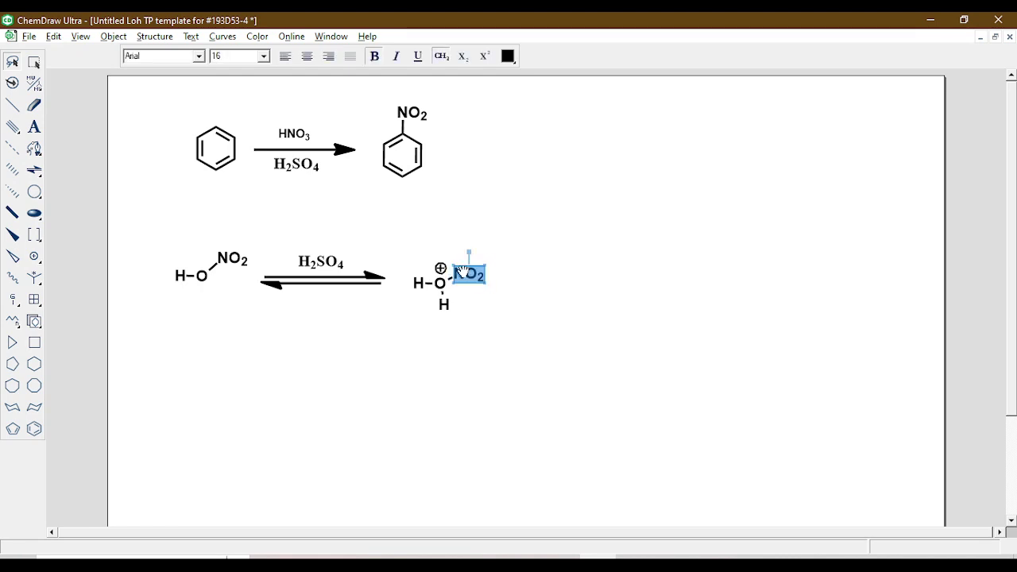
pyautogui.write('NO2')
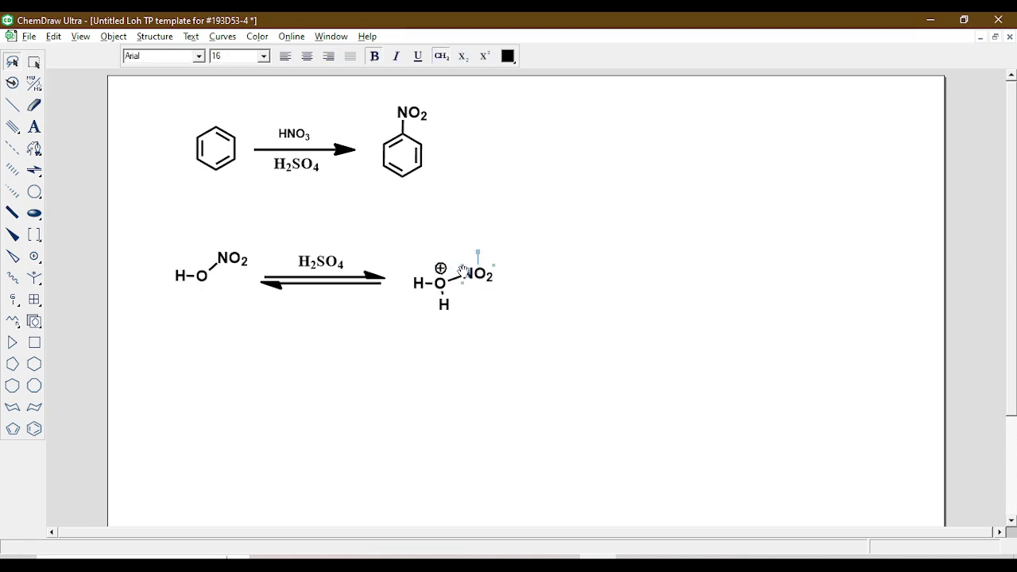
pyautogui.moveTo(463, 272); pyautogui.dragTo(465, 266)
pyautogui.moveTo(447, 310); pyautogui.dragTo(451, 320)
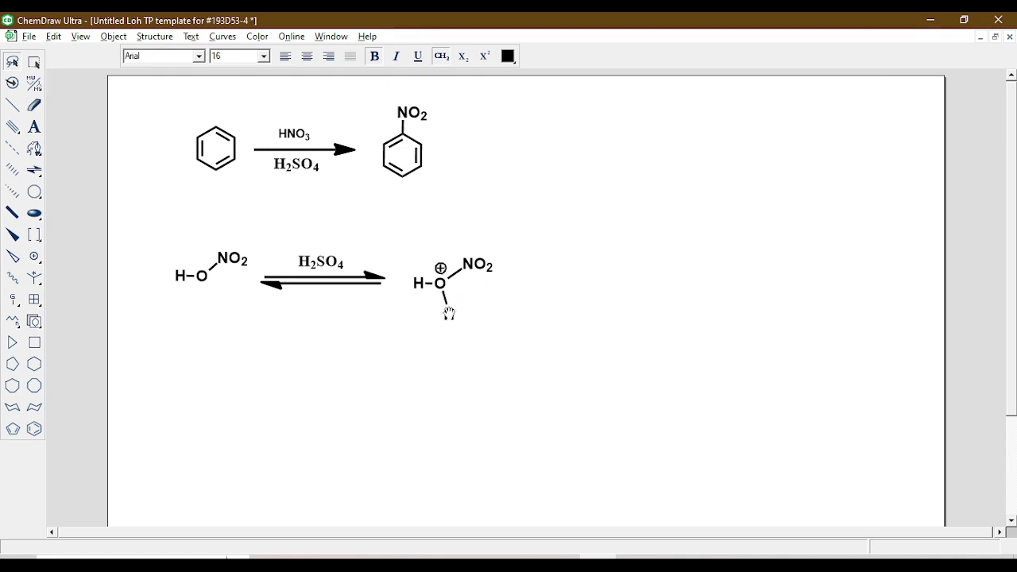
# - Colour the lower H of the protonated structure red
pyautogui.click(450, 313)
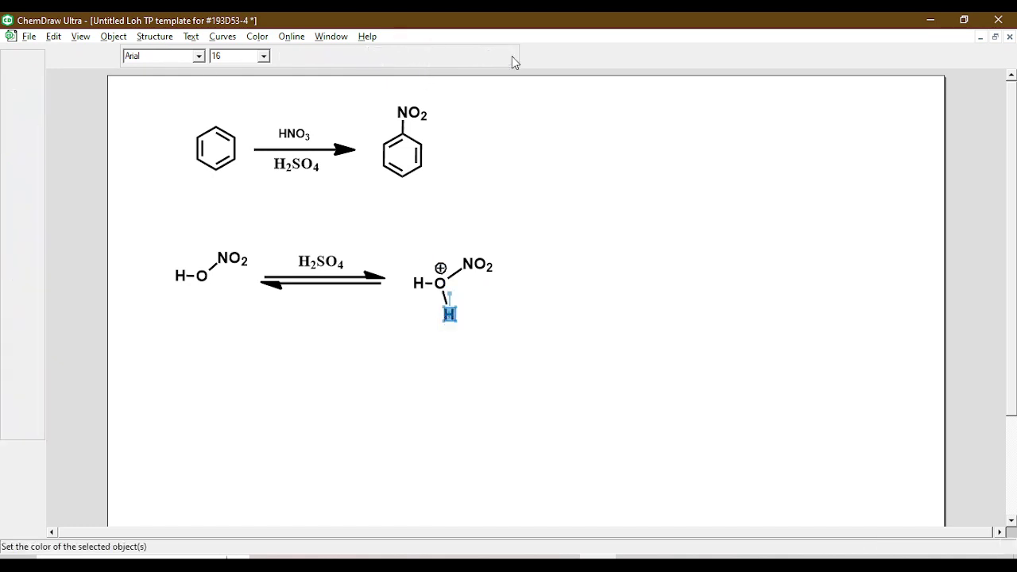
pyautogui.click(508, 57)
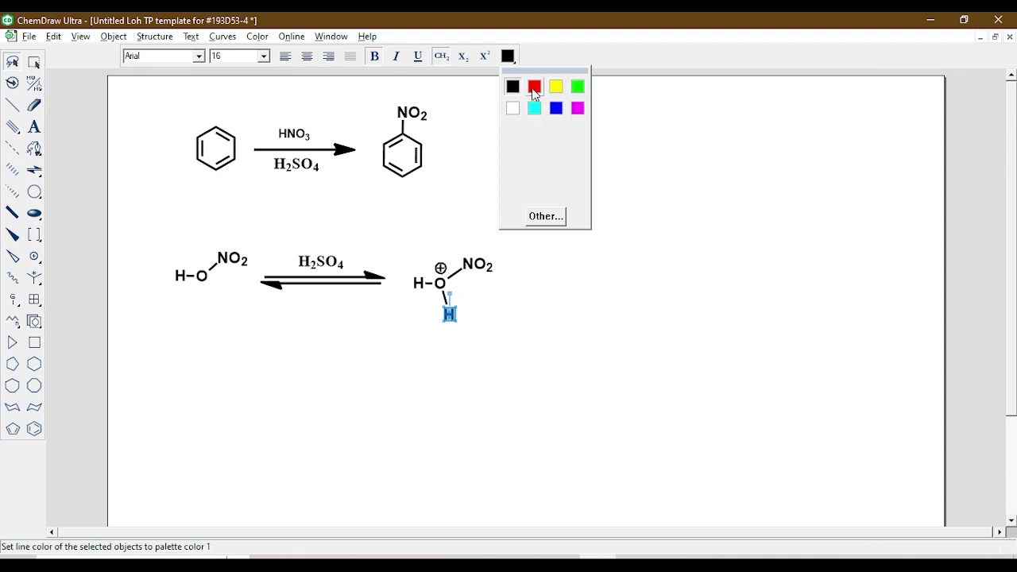
pyautogui.click(534, 87)
pyautogui.click(423, 536)
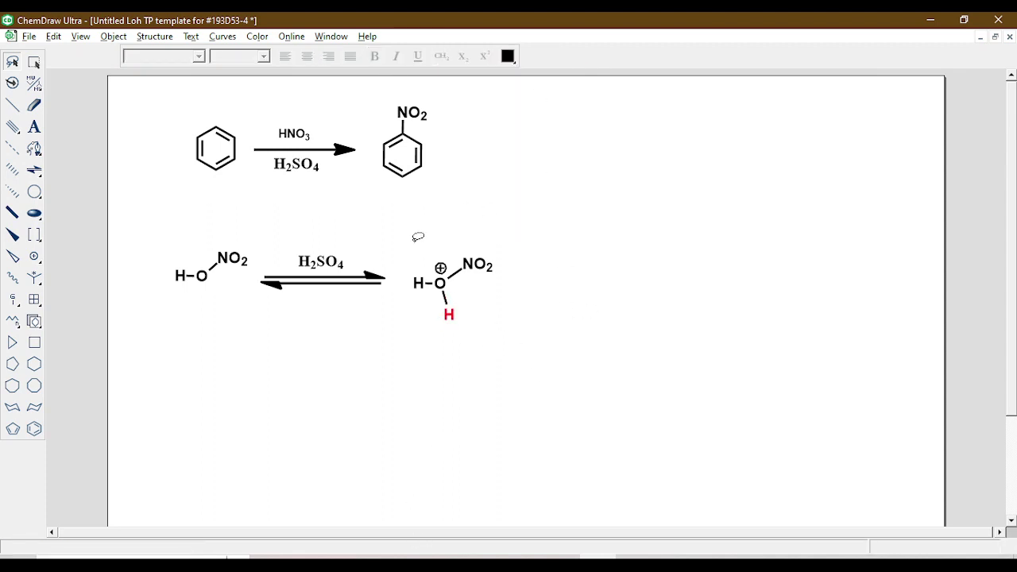
# - Move the whole protonated structure slightly upward beside the equilibrium arrow
pyautogui.moveTo(418, 236)
pyautogui.mouseDown()
pyautogui.moveTo(423, 197)
pyautogui.moveTo(415, 204)
pyautogui.mouseUp()
pyautogui.moveTo(459, 290); pyautogui.dragTo(459, 272)
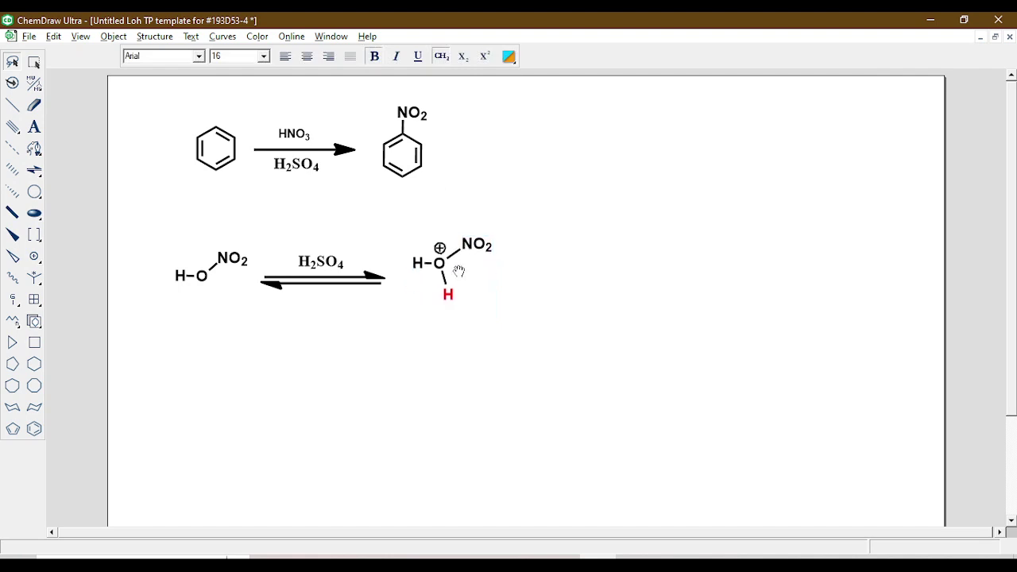
pyautogui.click(575, 327)
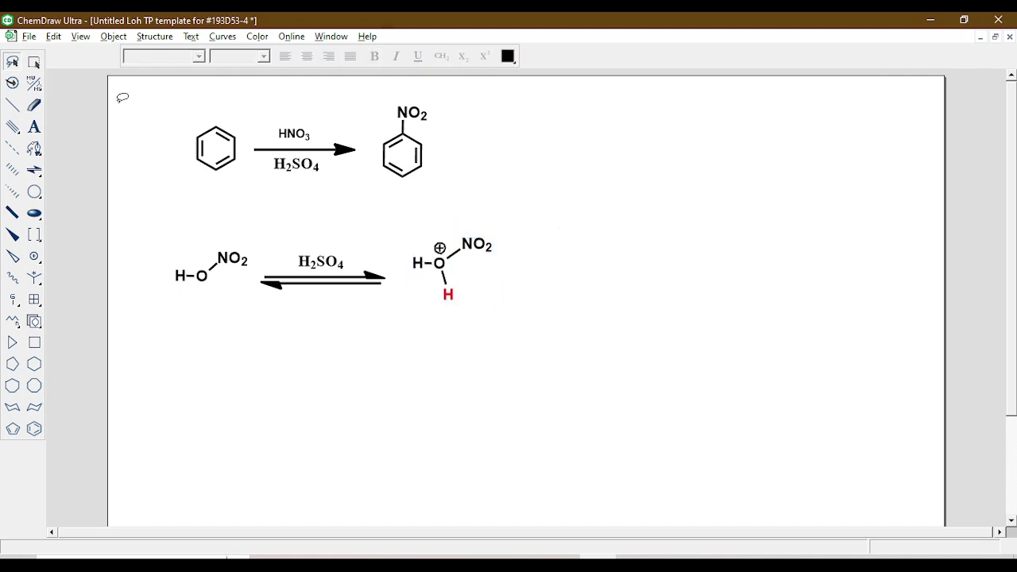
# - Draw a curved arrow from NO2 to the positive oxygen and a second horizontal equilibrium arrow to the right of the protonated structure
pyautogui.moveTo(36, 180); pyautogui.dragTo(147, 227)
pyautogui.moveTo(464, 236); pyautogui.dragTo(447, 244)
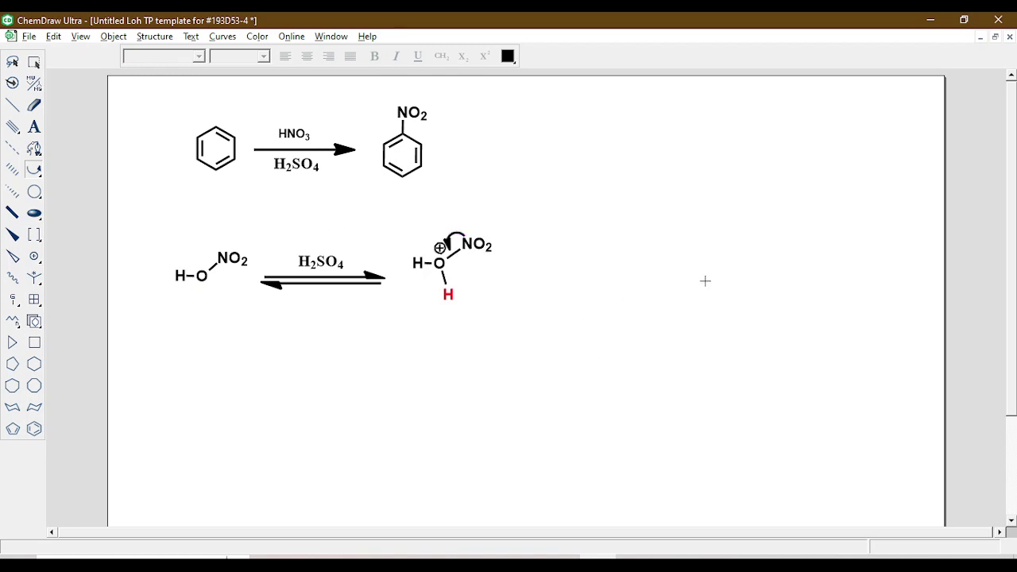
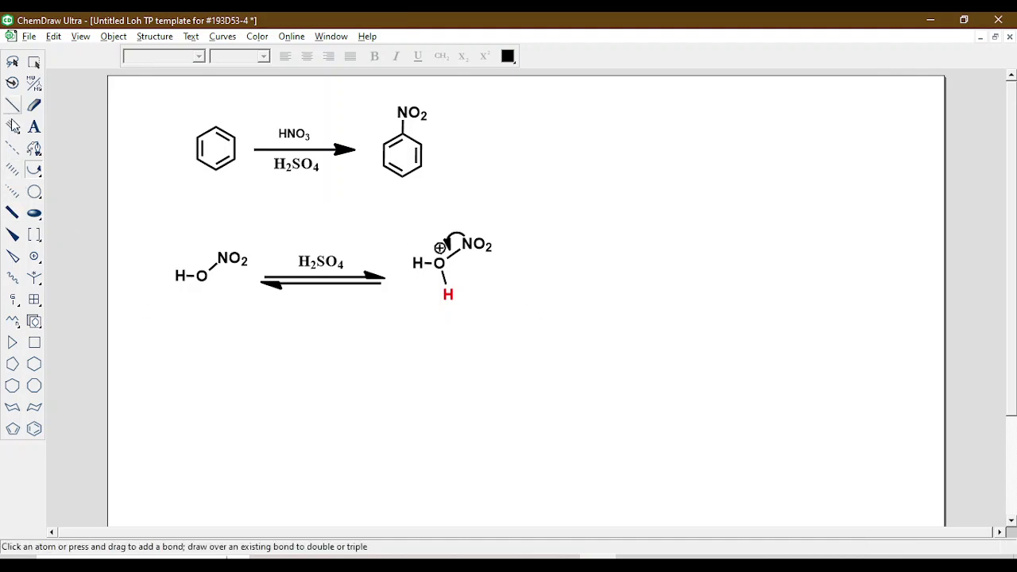
pyautogui.click(34, 171)
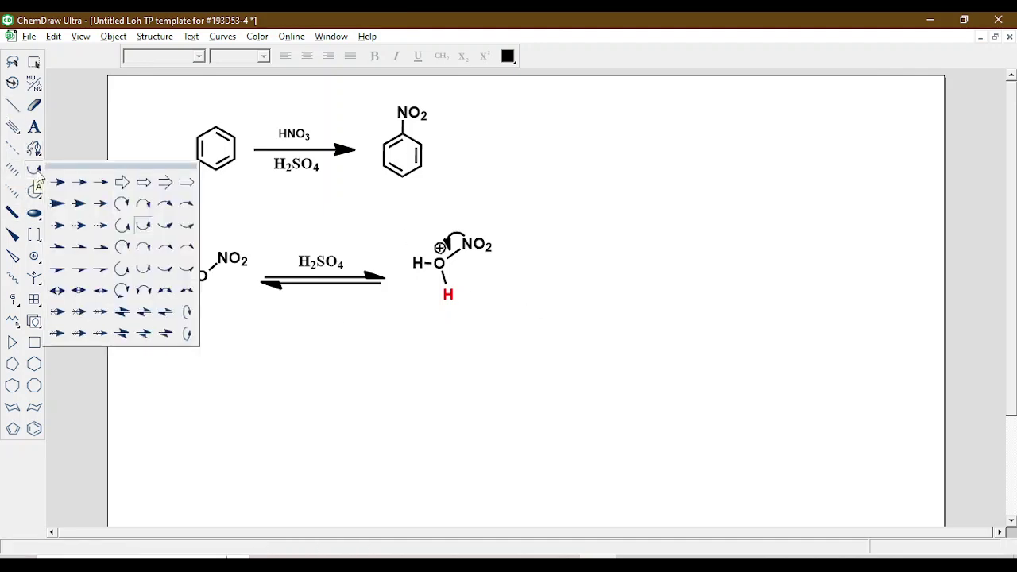
pyautogui.click(165, 317)
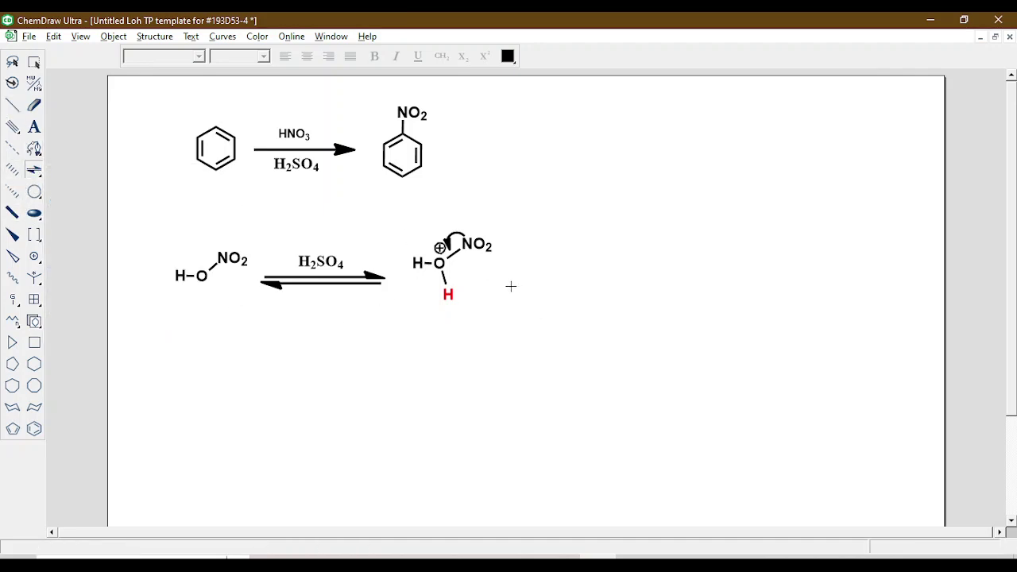
pyautogui.moveTo(511, 286)
pyautogui.mouseDown()
pyautogui.moveTo(674, 278)
pyautogui.moveTo(664, 285)
pyautogui.mouseUp()
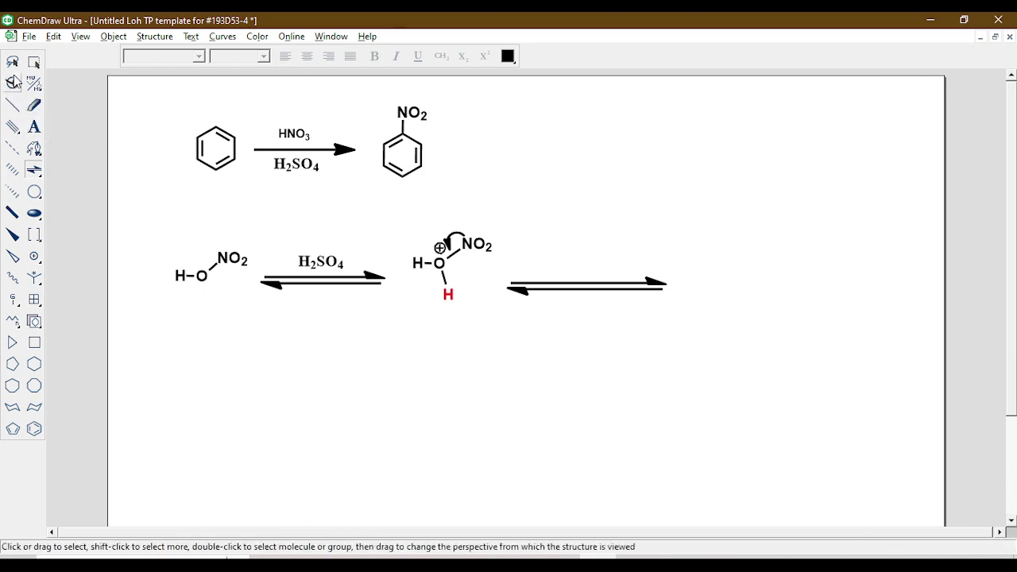
# - Place a copy of the protonated structure with its curved arrow to the right of the second equilibrium arrow
pyautogui.click(12, 61)
pyautogui.moveTo(464, 209)
pyautogui.mouseDown()
pyautogui.moveTo(390, 273)
pyautogui.moveTo(494, 270)
pyautogui.moveTo(391, 189)
pyautogui.mouseUp()
pyautogui.moveTo(507, 211)
pyautogui.mouseDown()
pyautogui.moveTo(386, 223)
pyautogui.moveTo(506, 303)
pyautogui.moveTo(407, 209)
pyautogui.moveTo(393, 224)
pyautogui.mouseUp()
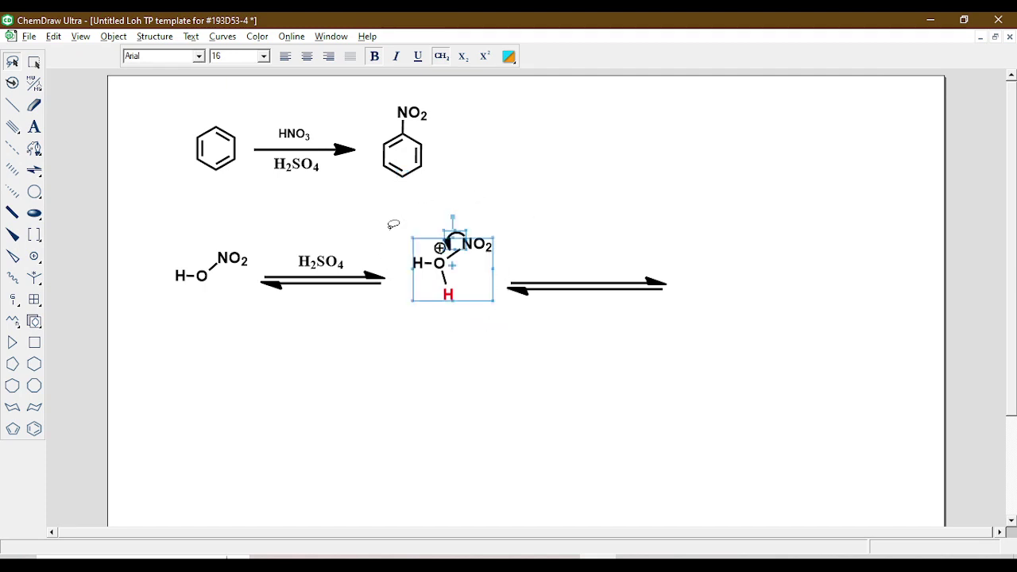
pyautogui.moveTo(449, 266)
pyautogui.mouseDown()
pyautogui.moveTo(470, 290)
pyautogui.moveTo(743, 306)
pyautogui.moveTo(733, 289)
pyautogui.mouseUp()
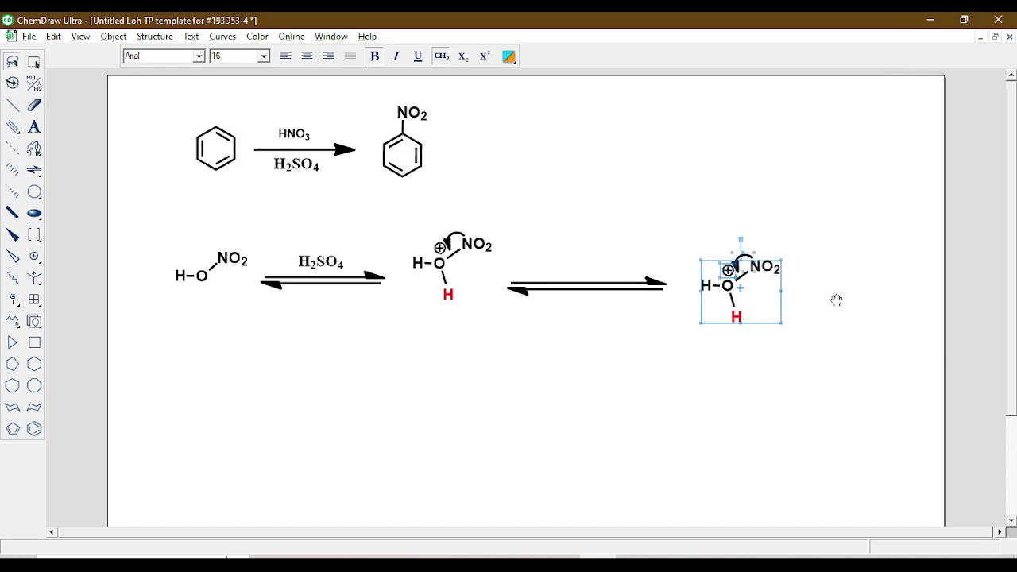
pyautogui.click(861, 324)
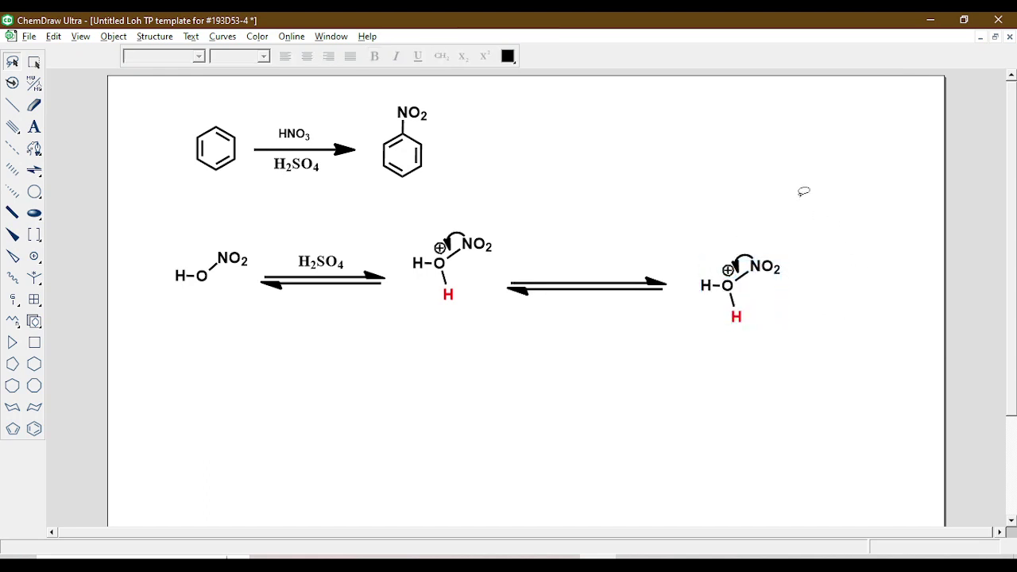
# - Erase the O–NO2 bond, curved arrow and plus charge from the new copy and move its NO2 group away to the right
pyautogui.click(34, 104)
pyautogui.click(746, 279)
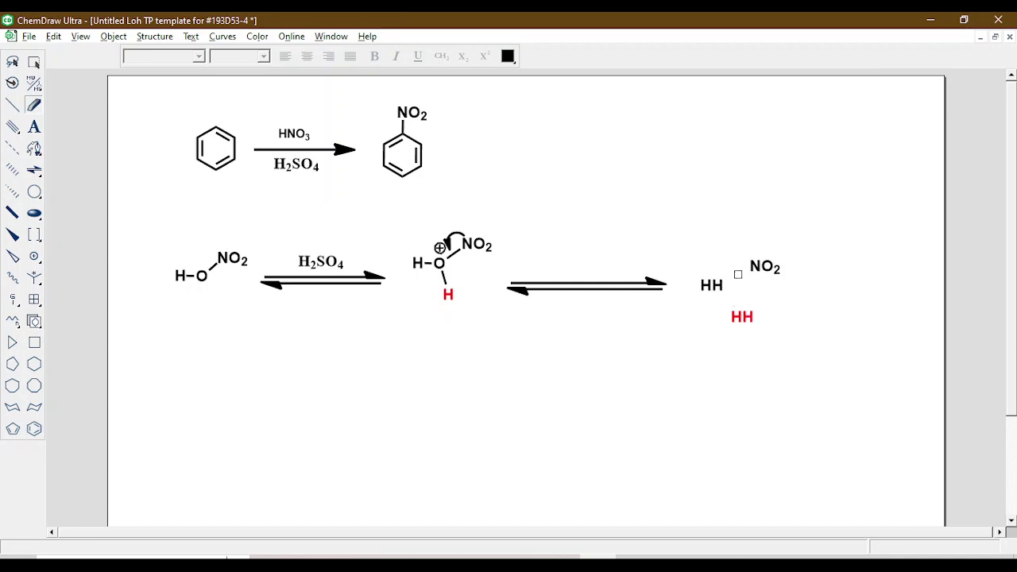
pyautogui.hotkey('ctrl', 'z')
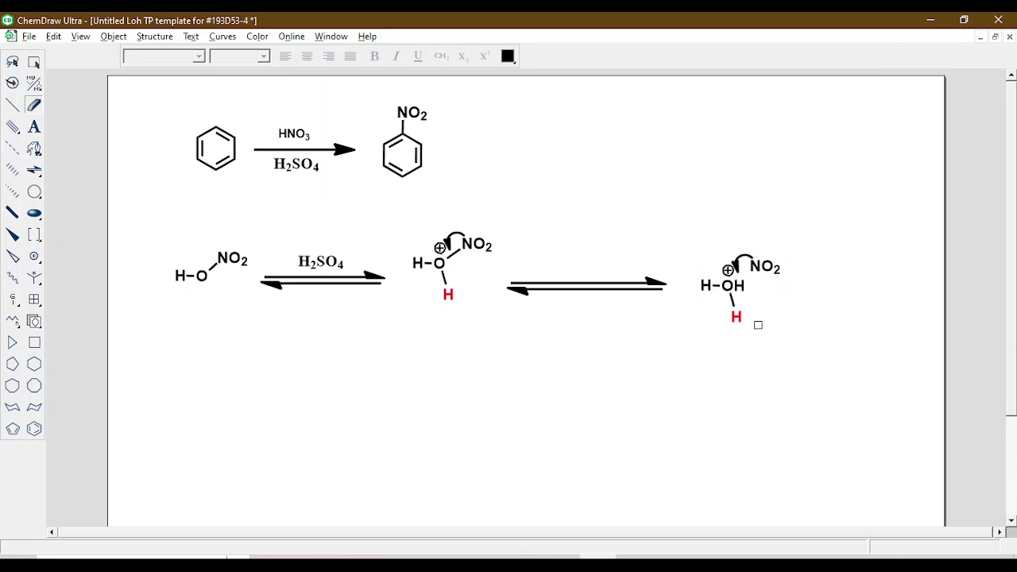
pyautogui.click(736, 263)
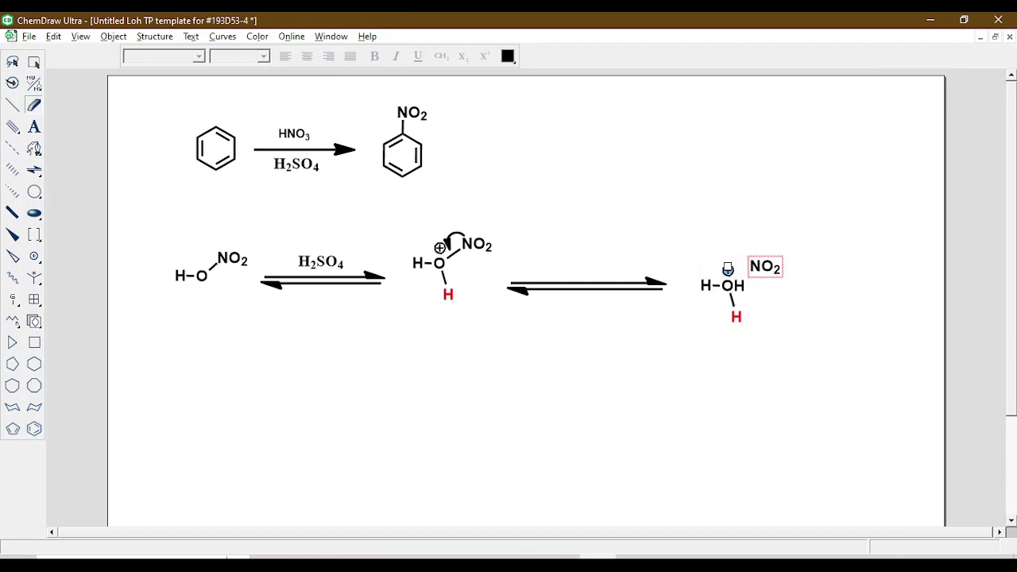
pyautogui.click(728, 270)
pyautogui.click(12, 106)
pyautogui.click(12, 61)
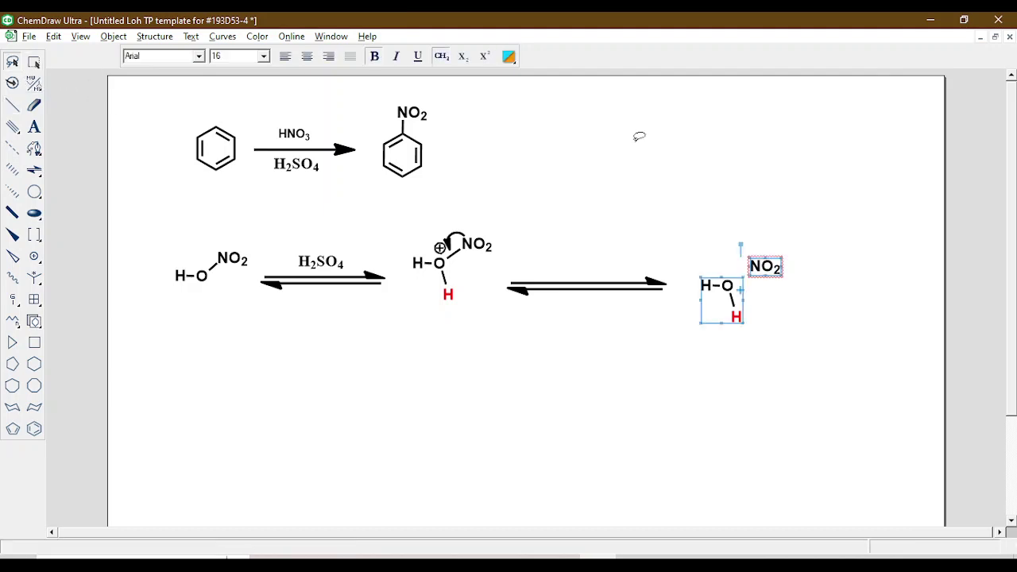
pyautogui.moveTo(745, 238)
pyautogui.mouseDown()
pyautogui.moveTo(779, 282)
pyautogui.moveTo(749, 235)
pyautogui.moveTo(834, 286)
pyautogui.moveTo(810, 284)
pyautogui.mouseUp()
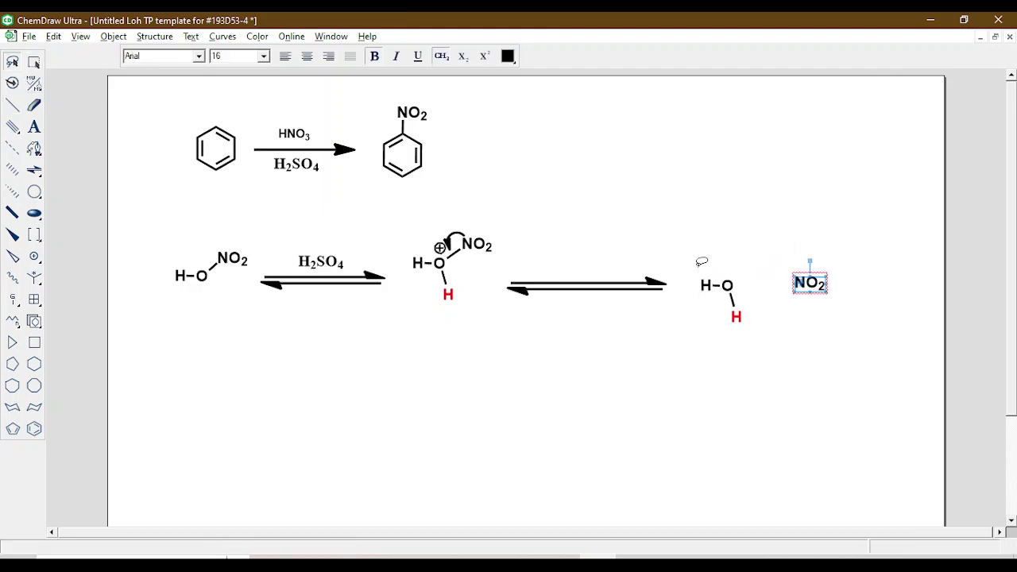
# - Clean up the H-O-H structure and move it slightly upward, level with the NO2 group
pyautogui.moveTo(697, 265)
pyautogui.mouseDown()
pyautogui.moveTo(683, 349)
pyautogui.moveTo(687, 250)
pyautogui.mouseUp()
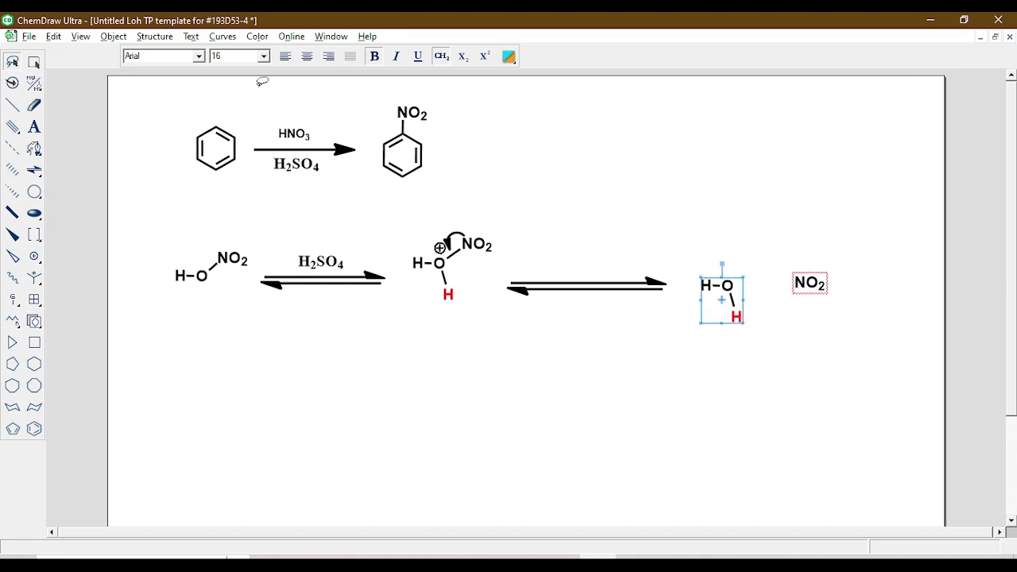
pyautogui.click(145, 37)
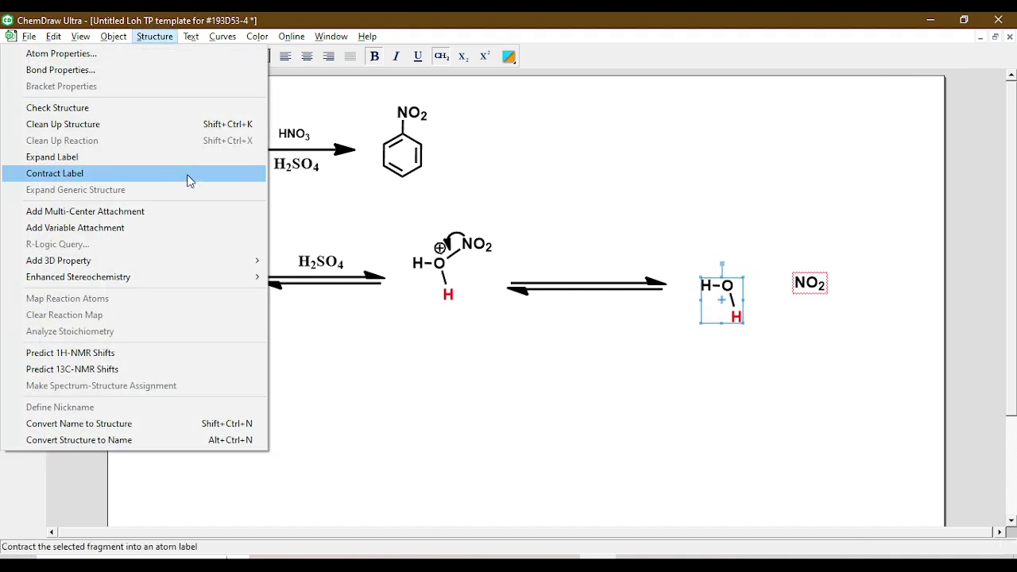
pyautogui.click(196, 126)
pyautogui.moveTo(717, 296); pyautogui.dragTo(715, 283)
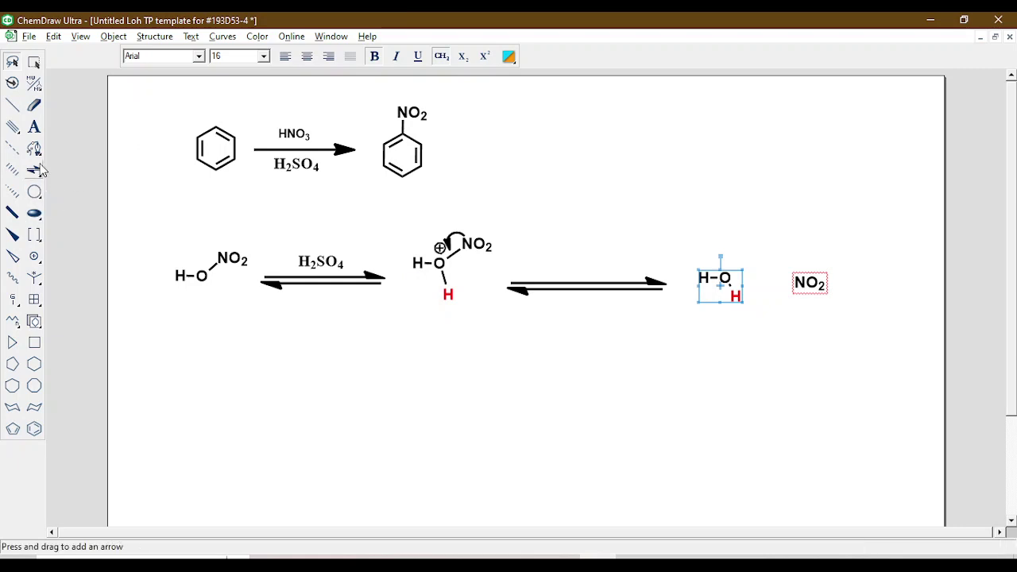
# - Add a circled plus charge above the separated NO2 group and place a benzene ring below the starting nitric acid structure
pyautogui.click(35, 257)
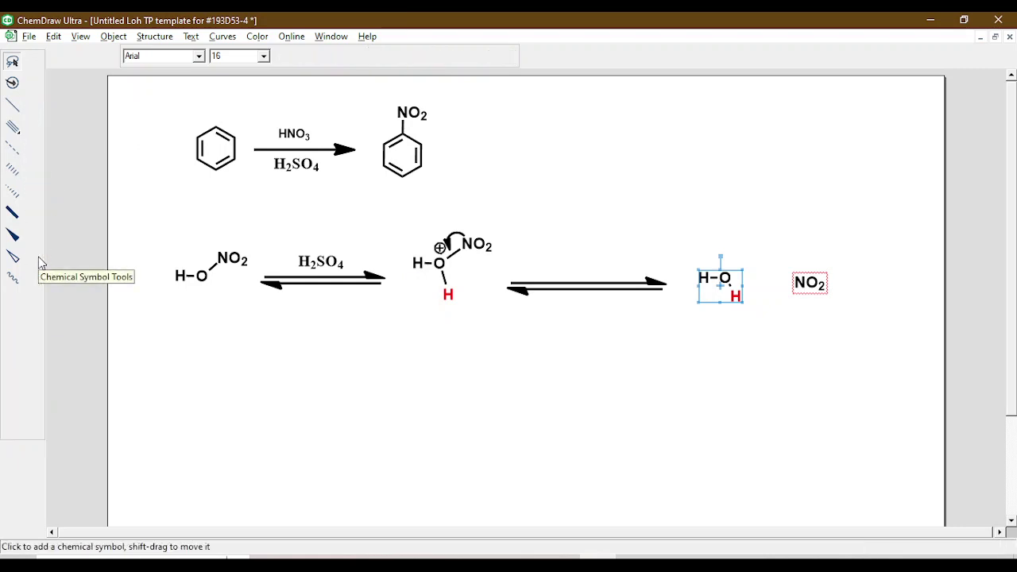
pyautogui.click(793, 274)
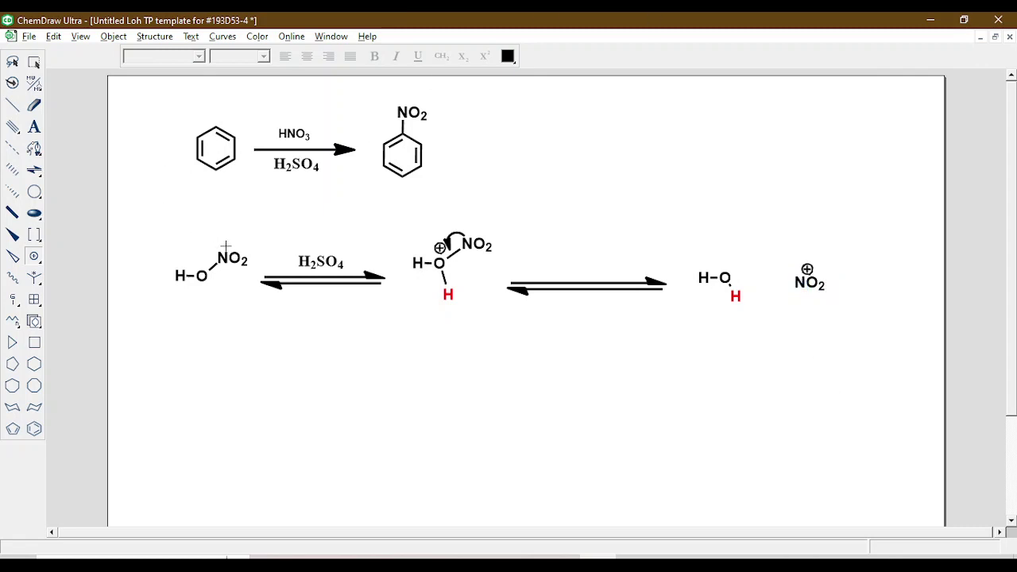
pyautogui.click(35, 428)
pyautogui.click(185, 387)
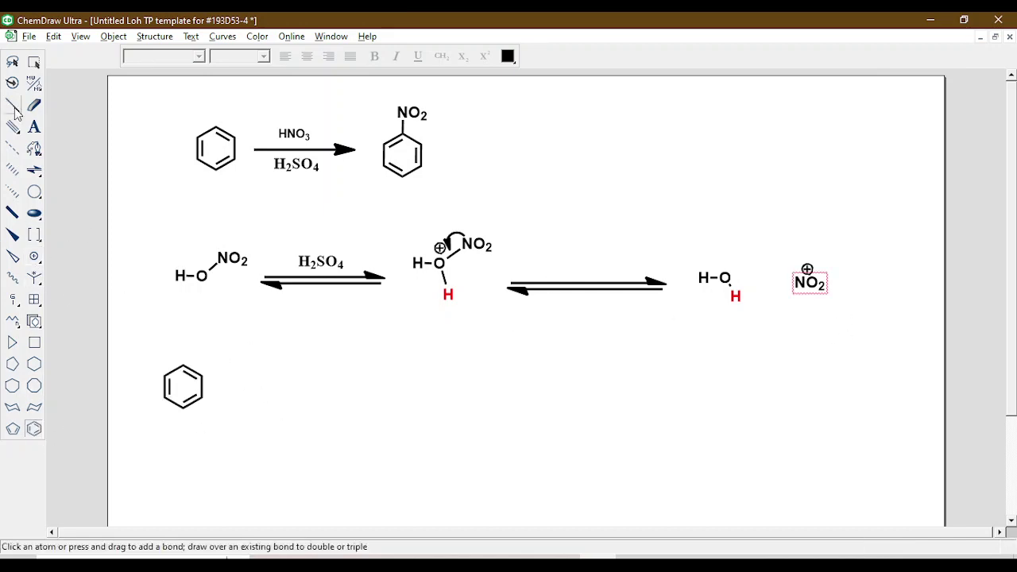
# - Add a plus sign caption to the right of the new benzene ring and shift it down to the ring's mid-height
pyautogui.click(34, 128)
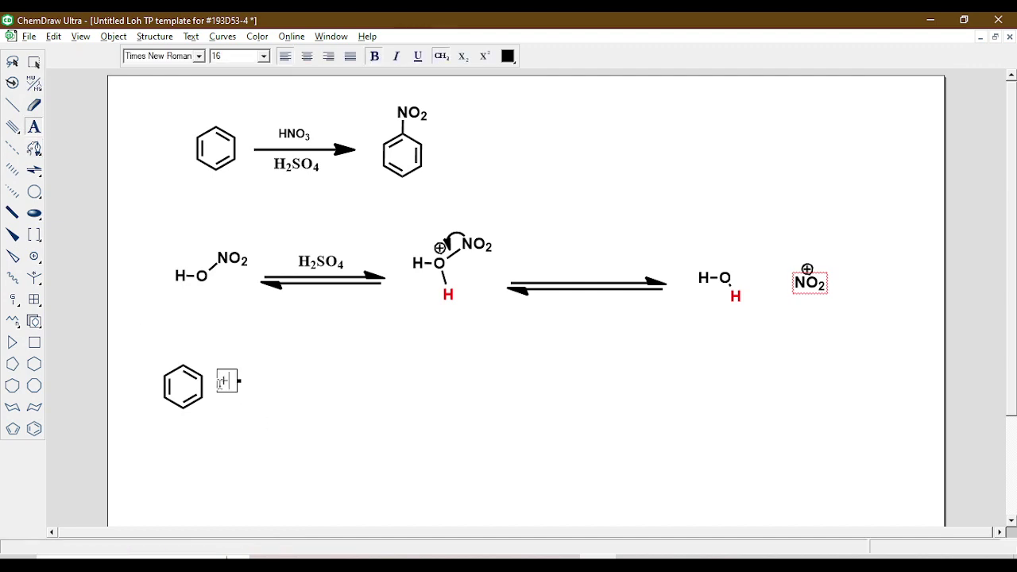
pyautogui.click(11, 62)
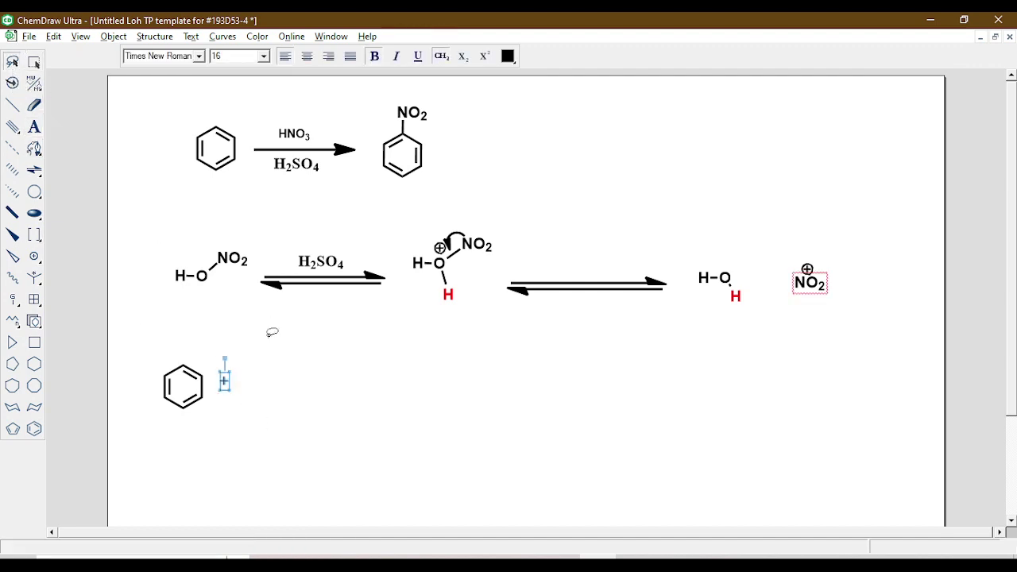
pyautogui.click(238, 394)
pyautogui.click(238, 394)
# - Copy the charged NO2 group and place the copy to the right of the plus sign beside the benzene ring
pyautogui.moveTo(801, 246)
pyautogui.mouseDown()
pyautogui.moveTo(832, 260)
pyautogui.moveTo(802, 248)
pyautogui.mouseUp()
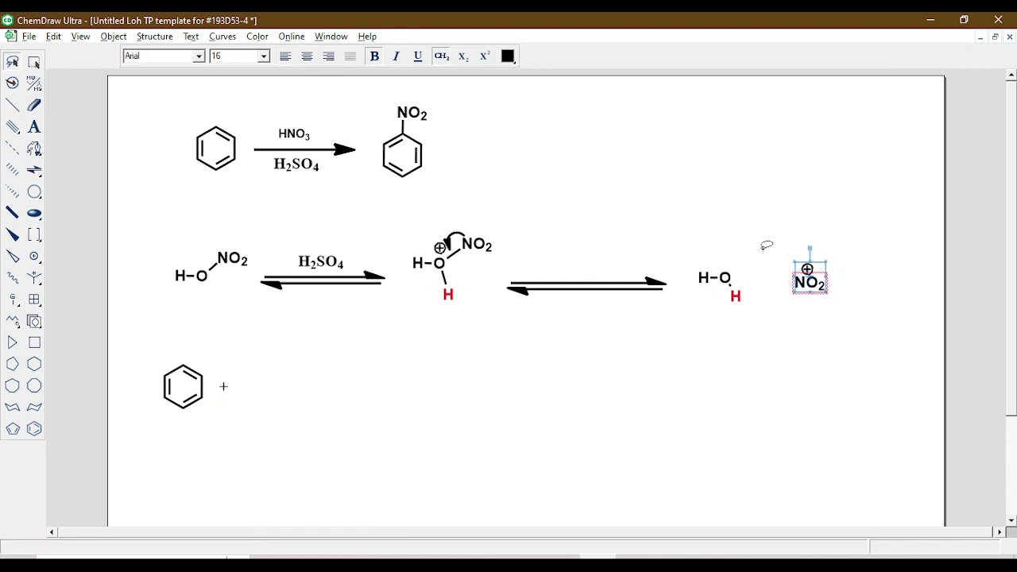
pyautogui.hotkey('ctrl', 'c')
pyautogui.hotkey('ctrl', 'v')
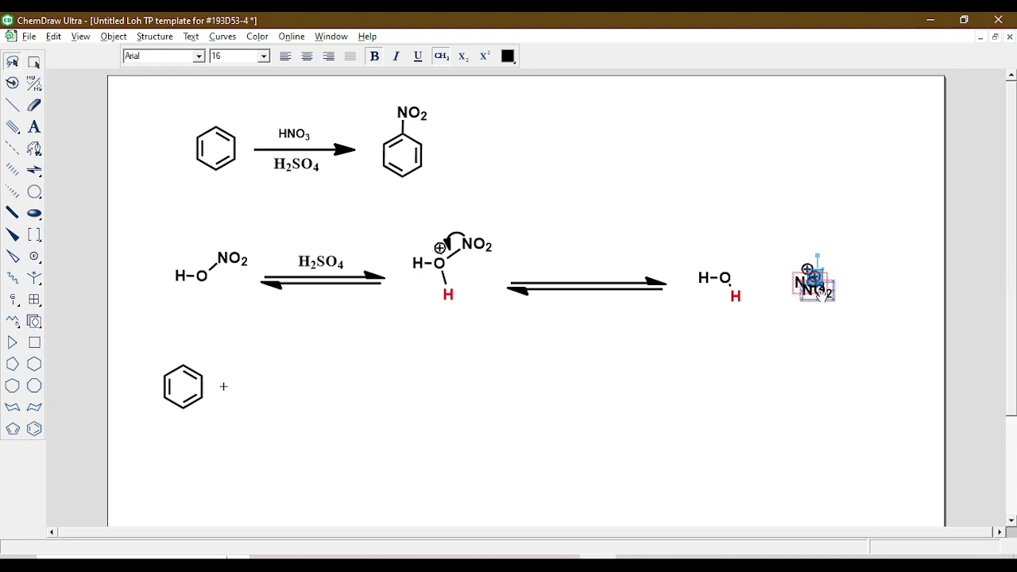
pyautogui.moveTo(821, 295); pyautogui.dragTo(271, 394)
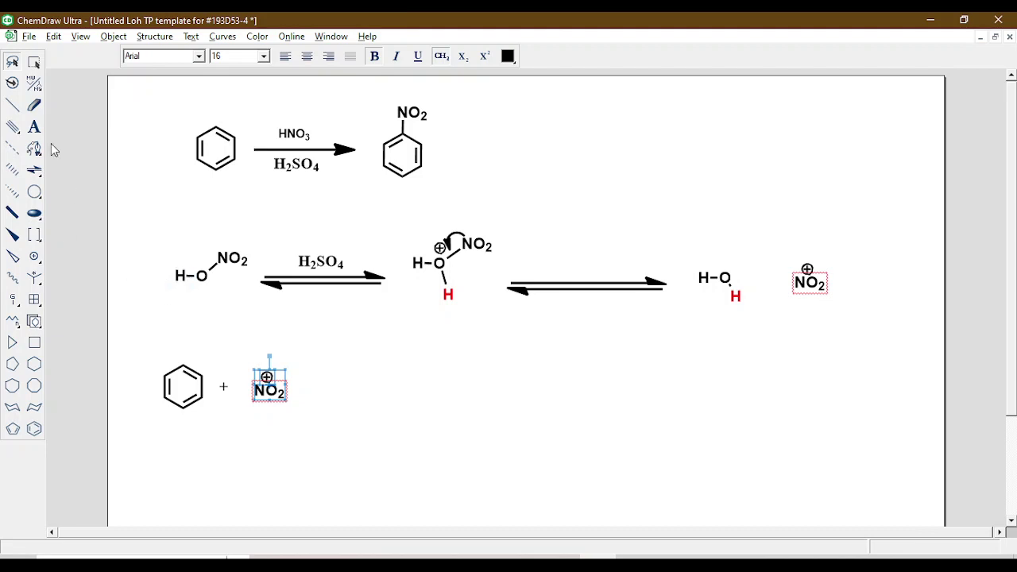
# - Draw a 180° curved arrow from the copied nitronium ion to the top carbon of the benzene ring
pyautogui.click(41, 177)
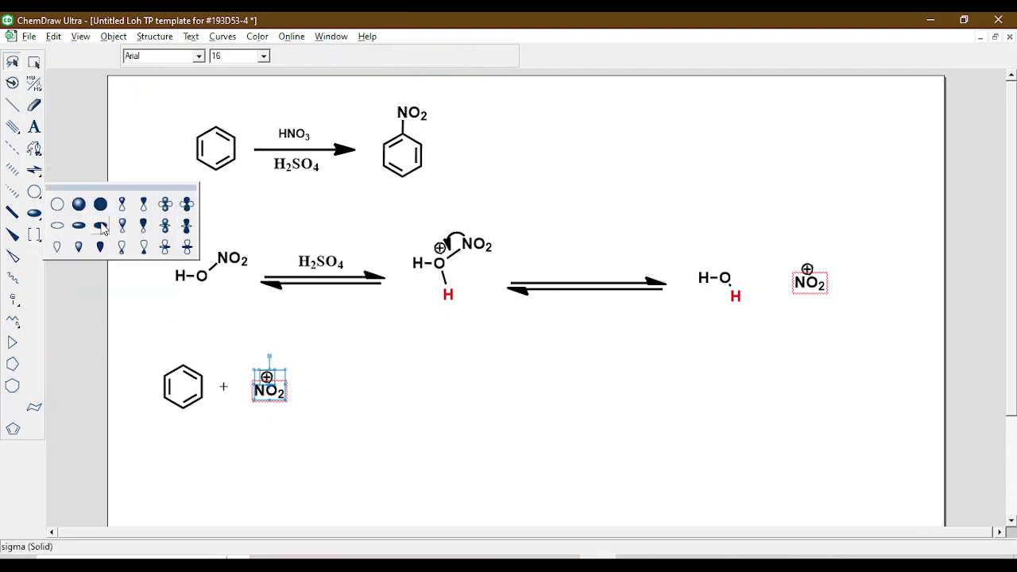
pyautogui.click(40, 178)
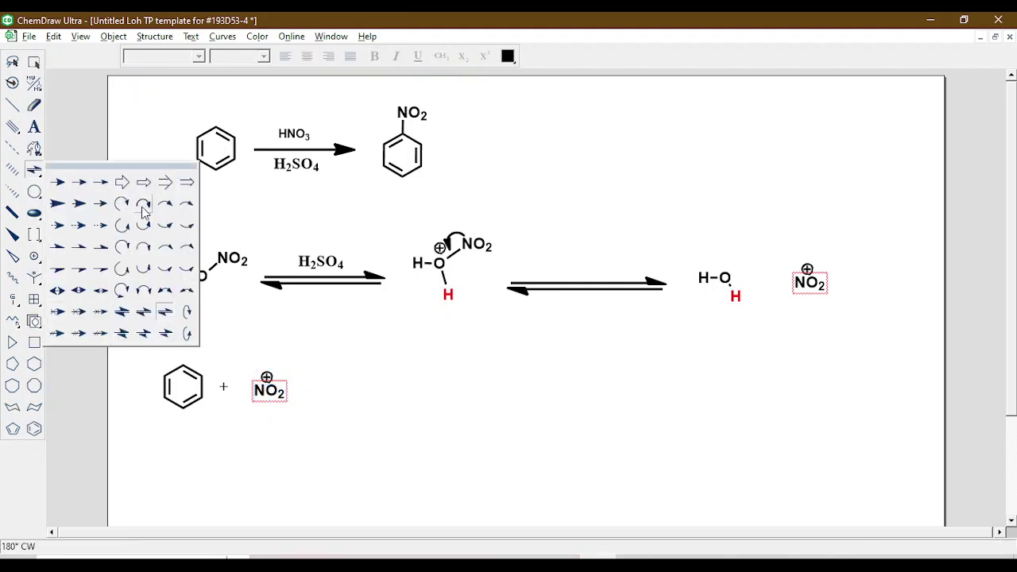
pyautogui.click(143, 225)
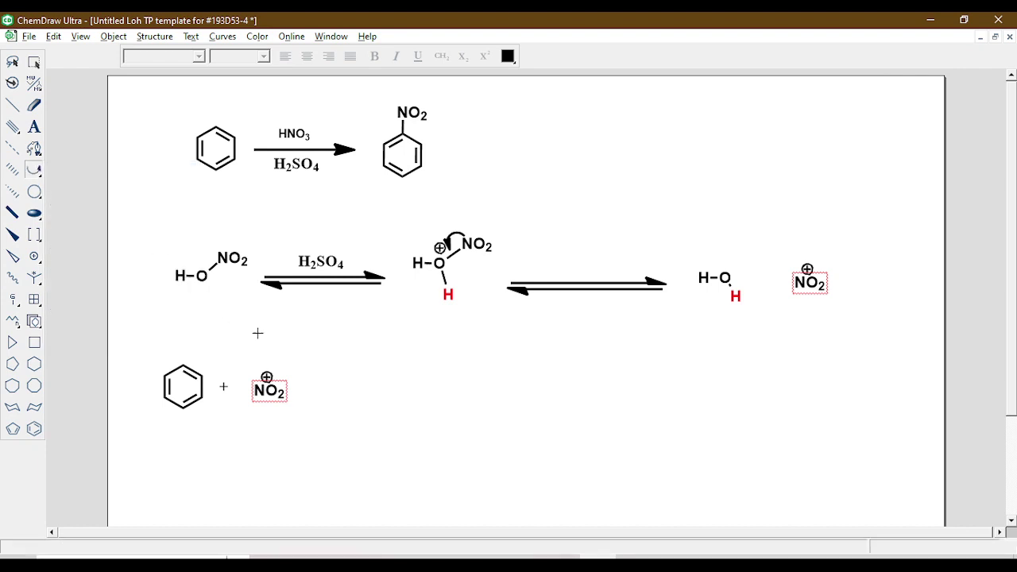
pyautogui.moveTo(263, 367); pyautogui.dragTo(183, 359)
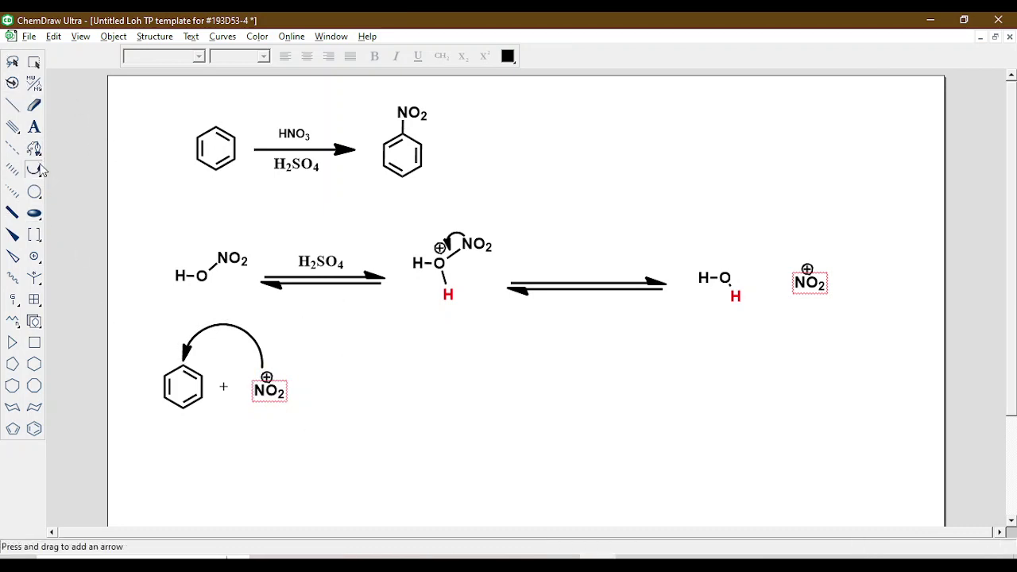
# - Draw a straight horizontal reaction arrow to the right of the nitronium ion and place a benzene ring after its head
pyautogui.moveTo(33, 169); pyautogui.dragTo(100, 195)
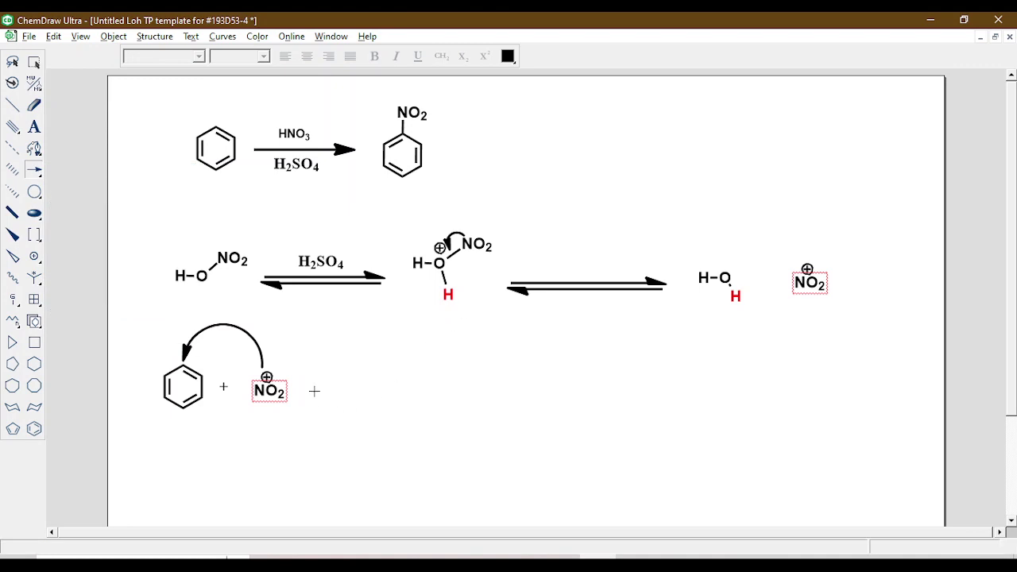
pyautogui.moveTo(314, 391); pyautogui.dragTo(447, 391)
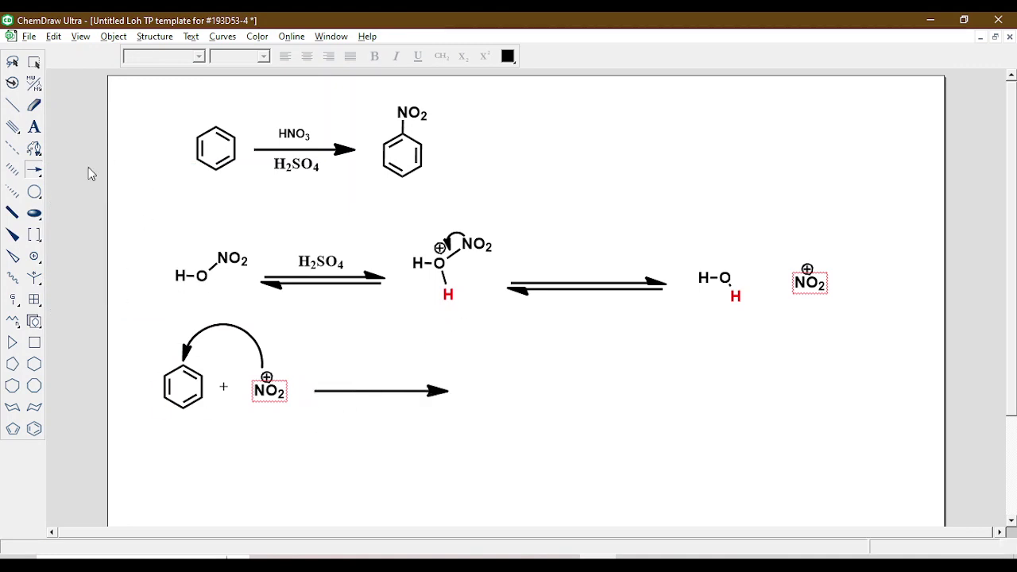
pyautogui.click(34, 429)
pyautogui.click(491, 394)
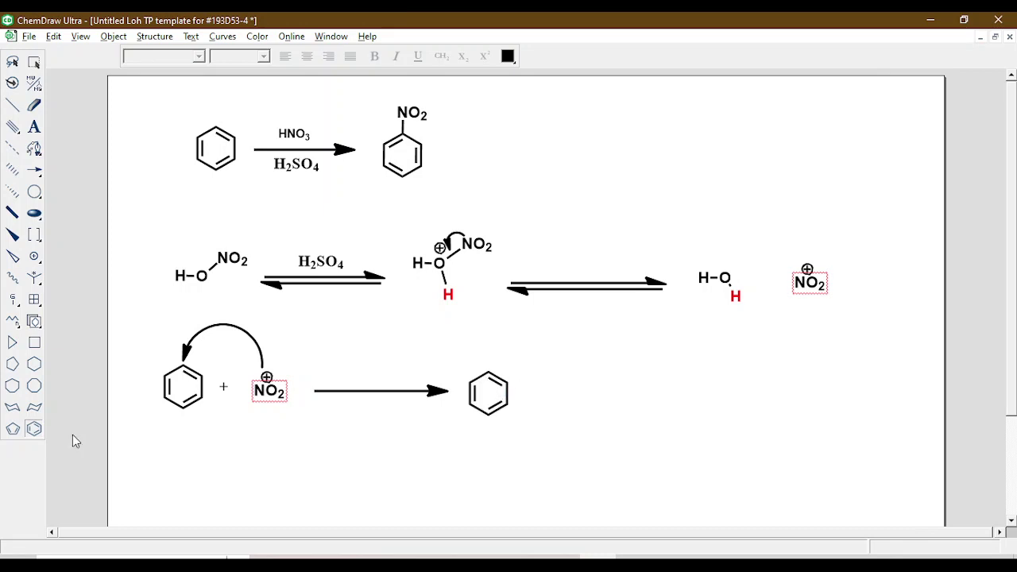
# - Draw a single bond on the top carbon of both the product and reactant rings, and label the reactant's bond end H
pyautogui.click(13, 105)
pyautogui.moveTo(489, 368); pyautogui.dragTo(488, 342)
pyautogui.click(34, 105)
pyautogui.click(33, 125)
pyautogui.click(33, 126)
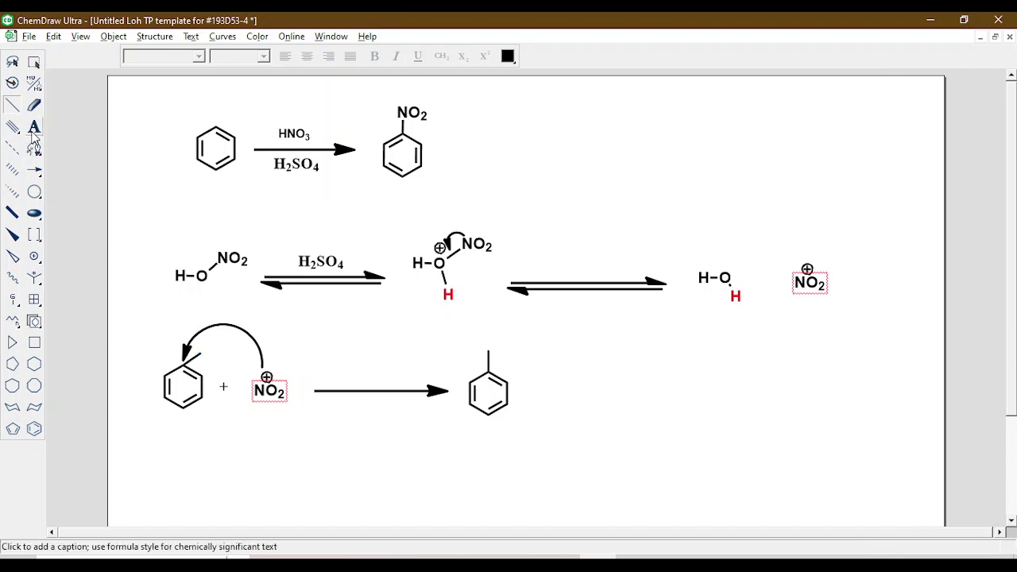
pyautogui.click(200, 354)
pyautogui.write('H')
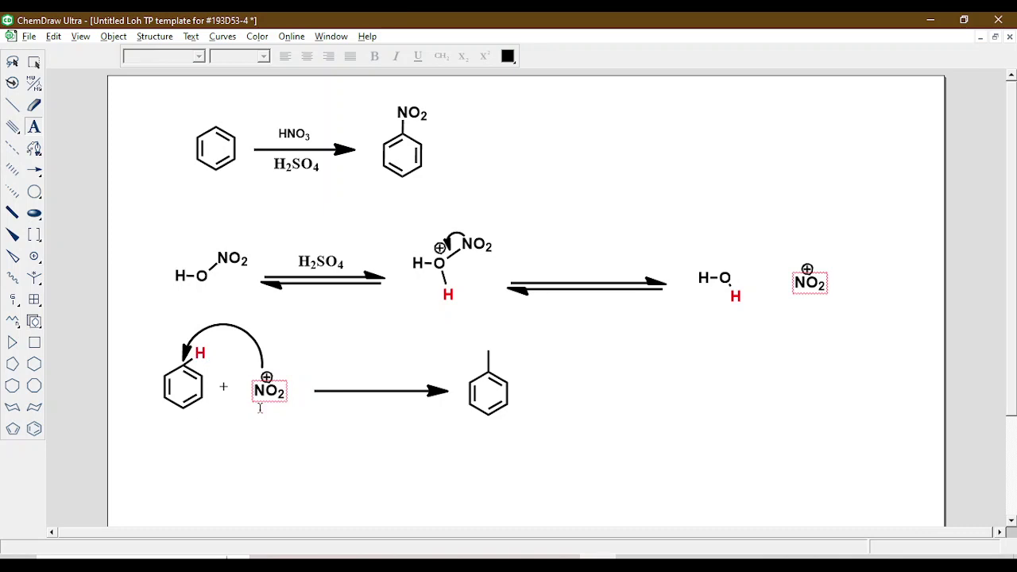
# - Color the H label on the reactant benzene ring blue
pyautogui.doubleClick(193, 352)
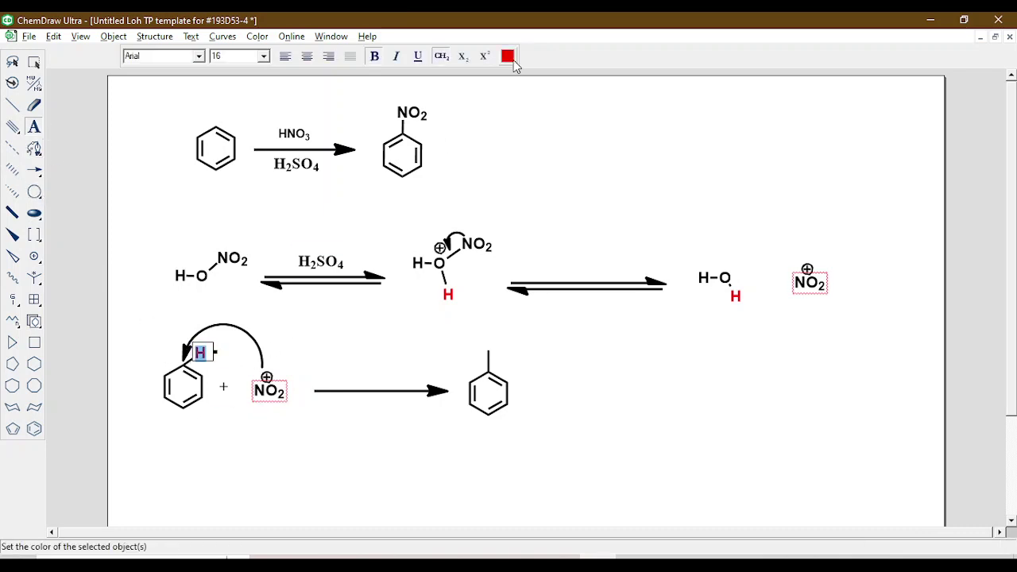
pyautogui.click(508, 56)
pyautogui.click(556, 108)
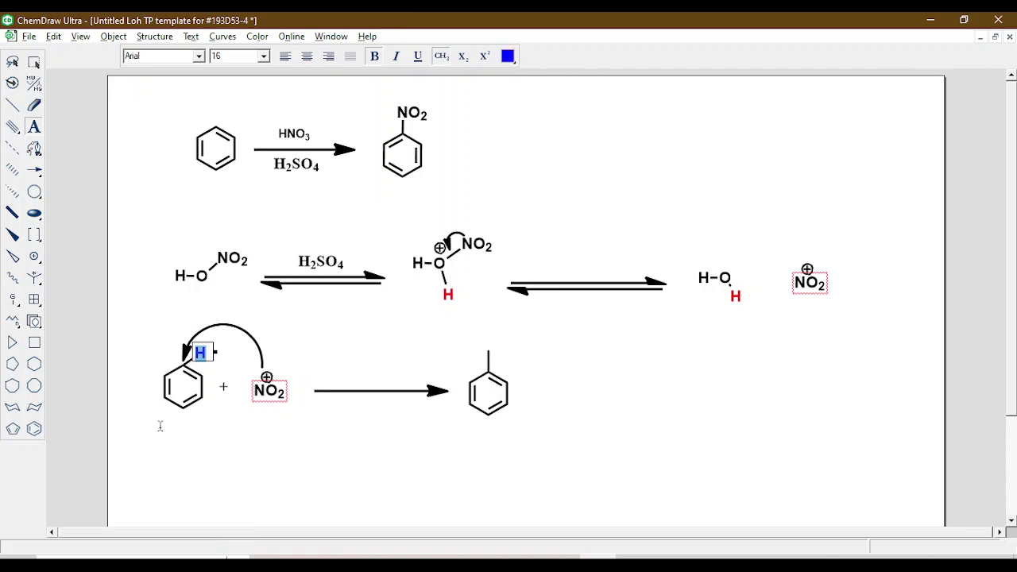
pyautogui.click(165, 483)
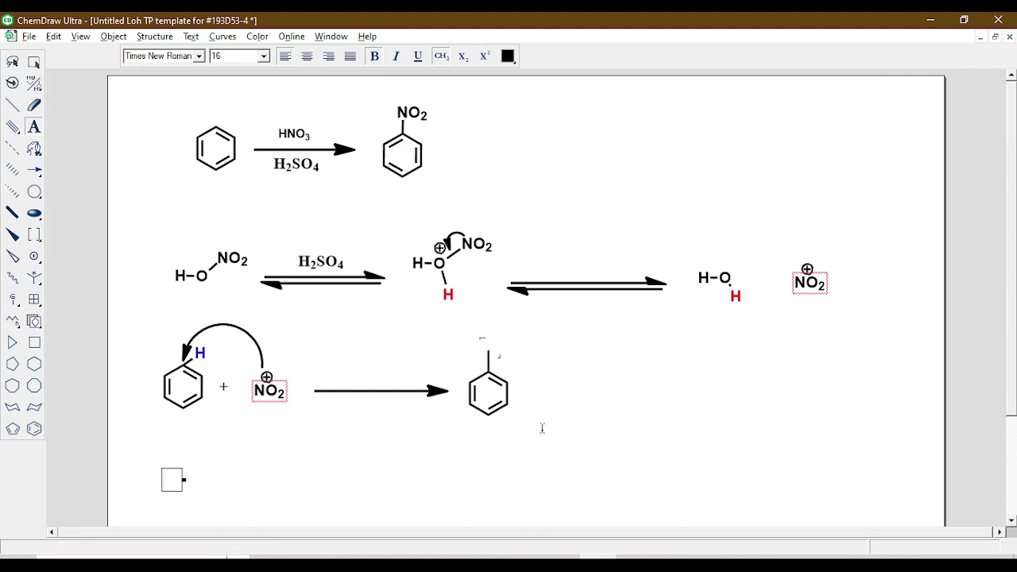
# - Label the end of the product ring's vertical bond NO2
pyautogui.press('Return')
pyautogui.write('NO2')
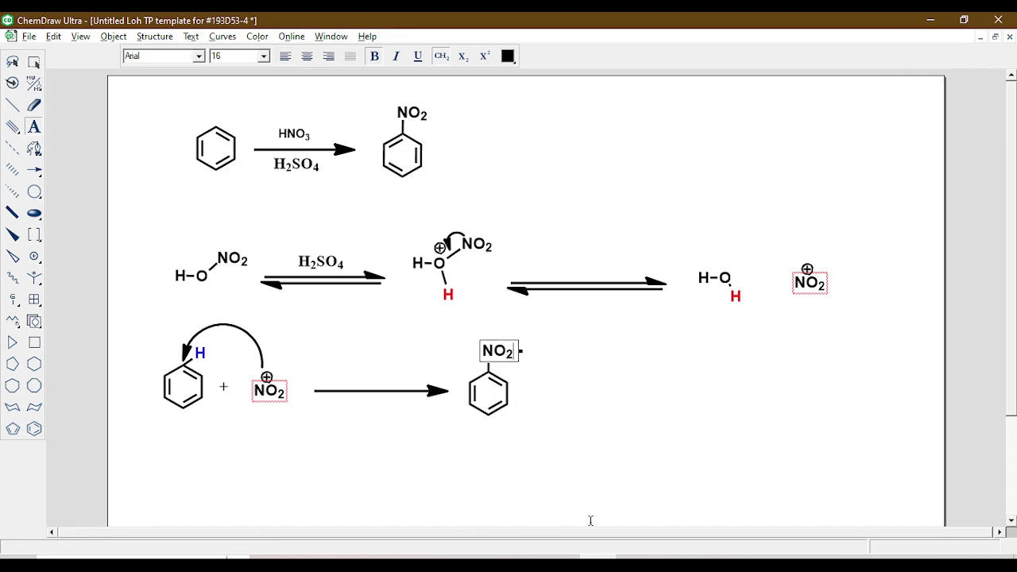
pyautogui.click(12, 104)
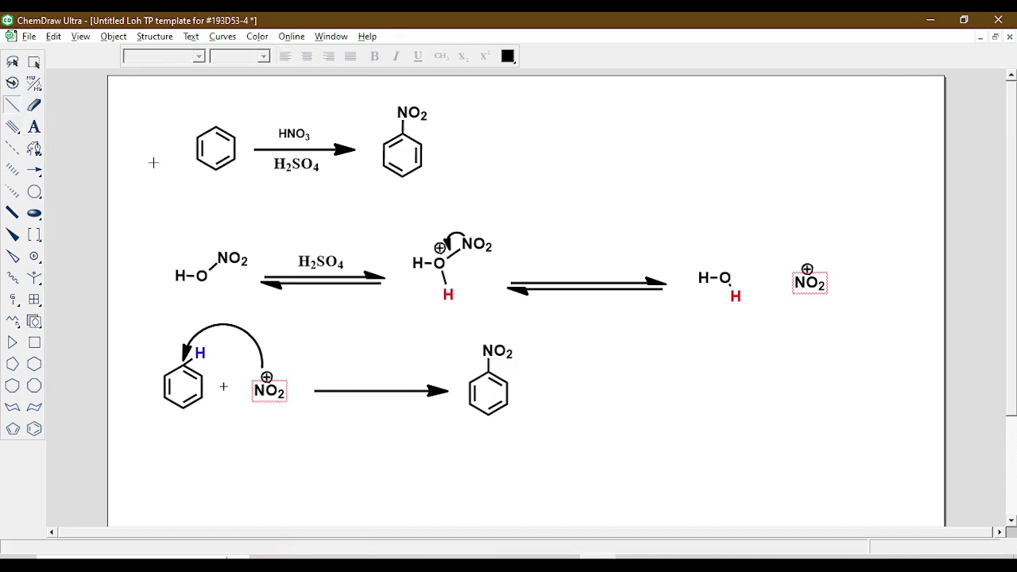
# - Add a plus sign caption to the right of the nitrobenzene product and nudge it up and left to line up with the ring
pyautogui.click(34, 127)
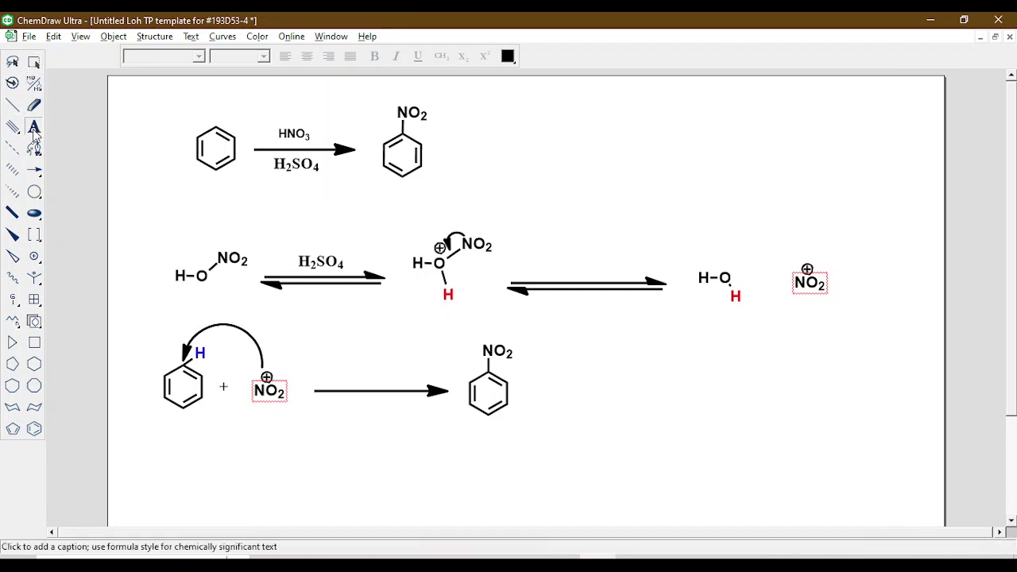
pyautogui.click(534, 404)
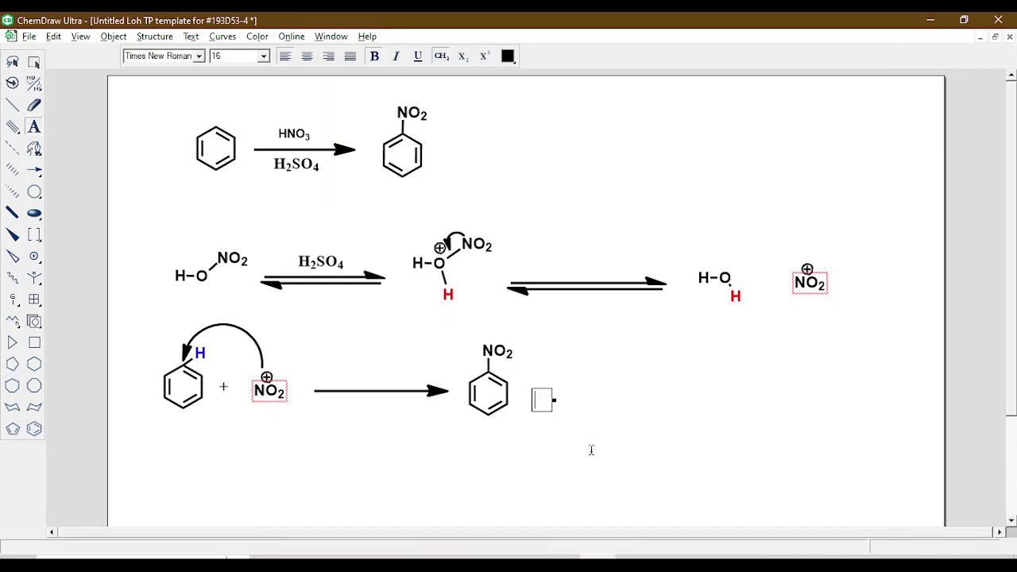
pyautogui.click(12, 61)
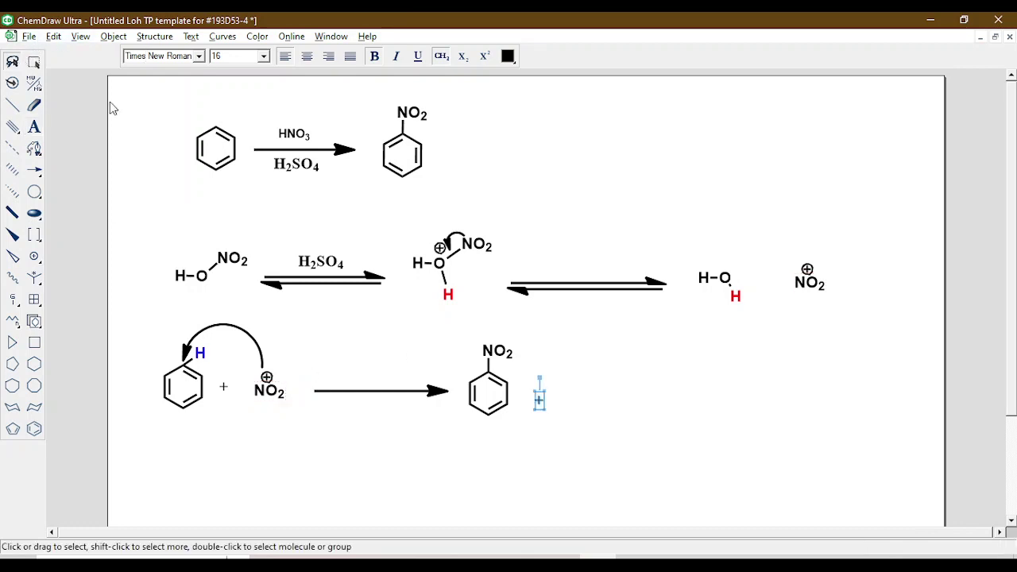
pyautogui.click(598, 401)
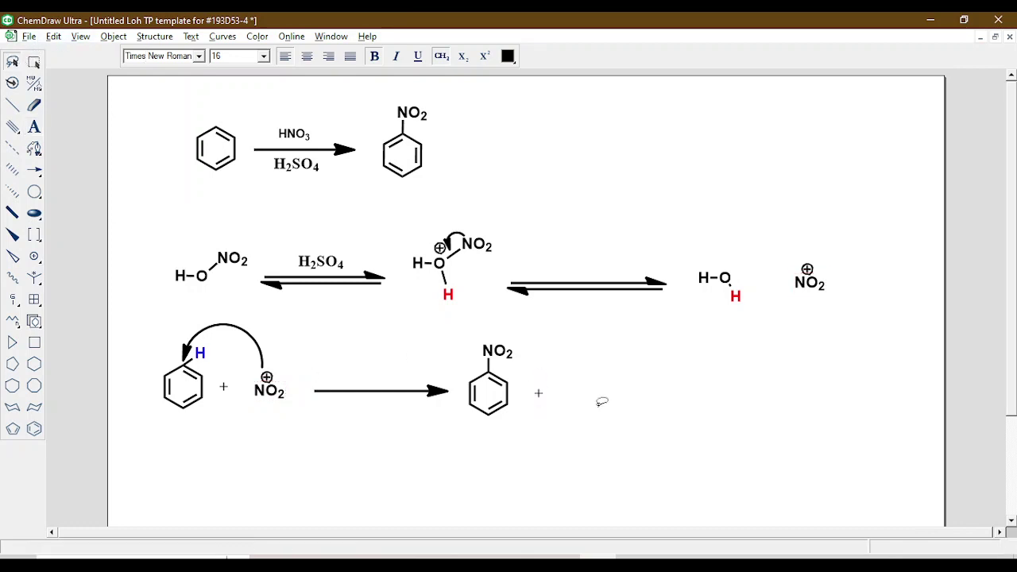
pyautogui.press('Up')
pyautogui.press('Up')
pyautogui.press('Up')
pyautogui.press('Left')
pyautogui.press('Left')
pyautogui.press('Left')
pyautogui.press('Left')
pyautogui.press('Left')
pyautogui.press('Left')
pyautogui.press('Left')
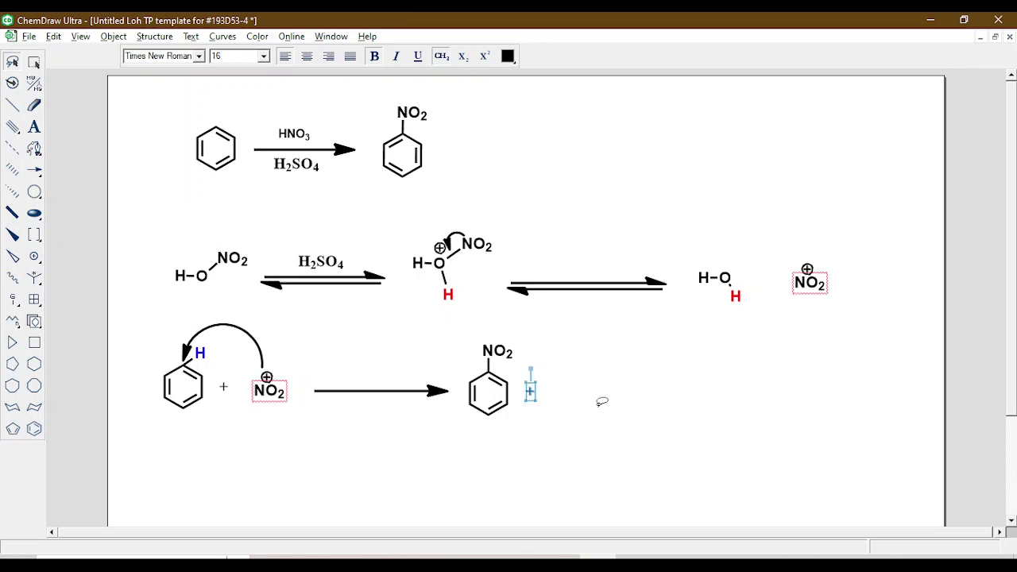
# - Add an H caption to the right of the product's plus sign and attach a circled plus charge to it
pyautogui.click(37, 129)
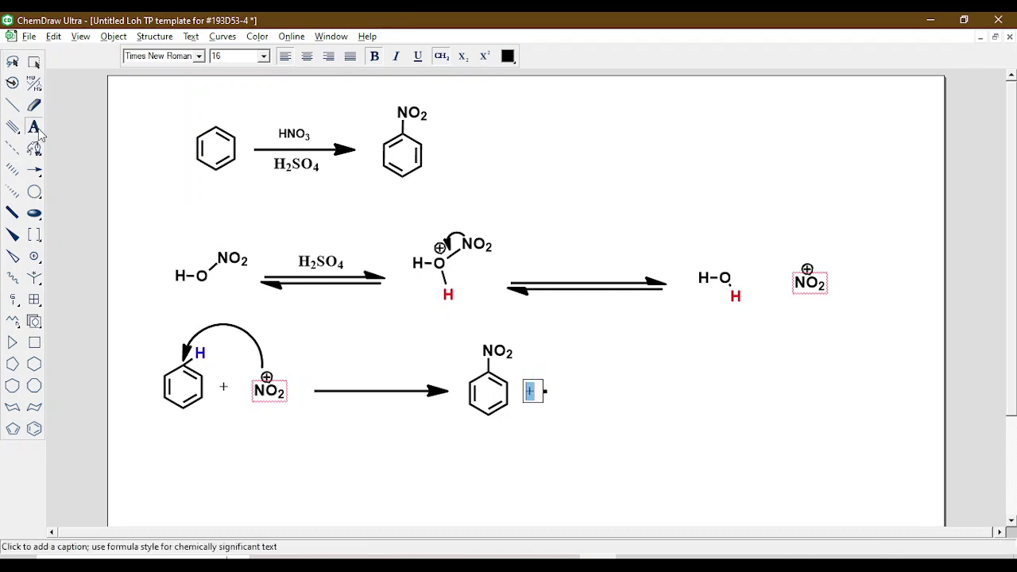
pyautogui.click(571, 391)
pyautogui.write('H')
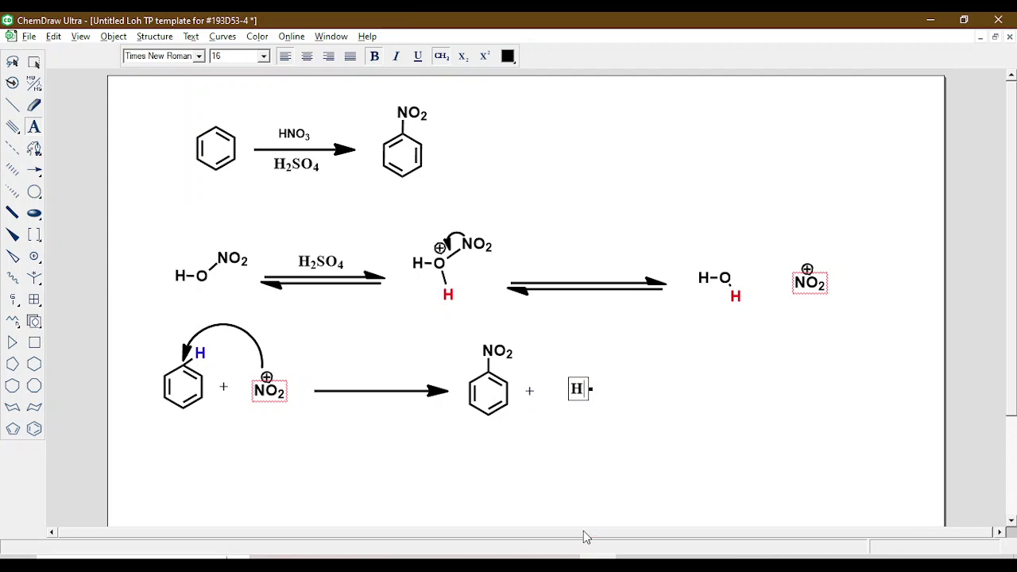
pyautogui.moveTo(34, 255); pyautogui.dragTo(57, 272)
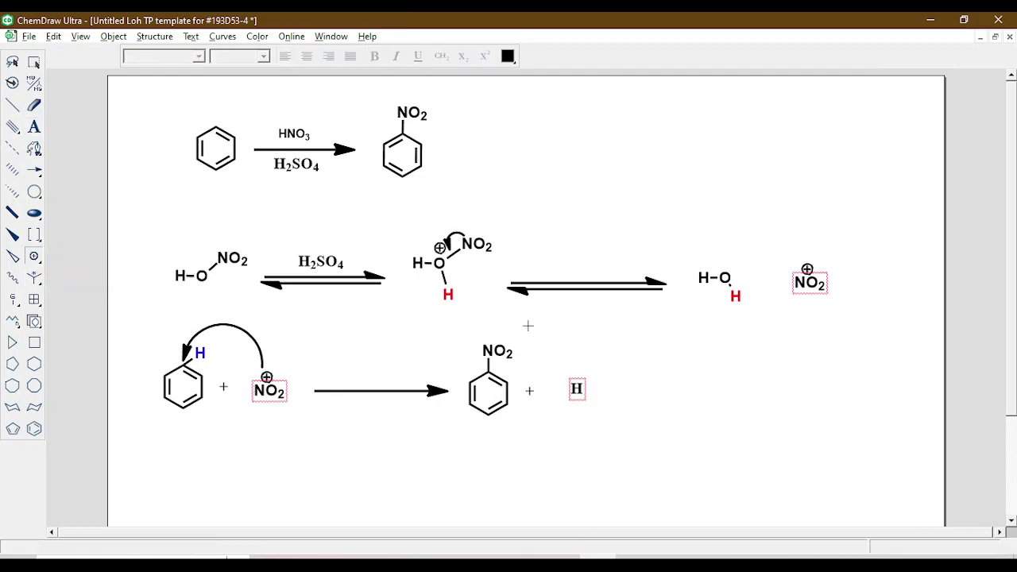
pyautogui.click(577, 389)
# - Place a cyclohexane chair and two flat cyclohexane rings in a row below the mechanism
pyautogui.click(18, 409)
pyautogui.click(199, 482)
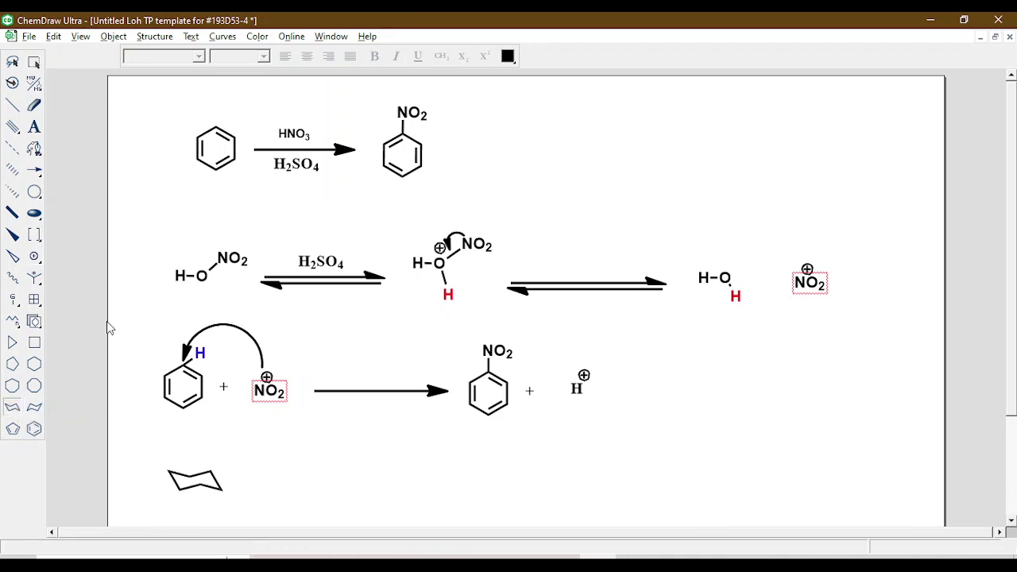
pyautogui.click(34, 364)
pyautogui.click(278, 480)
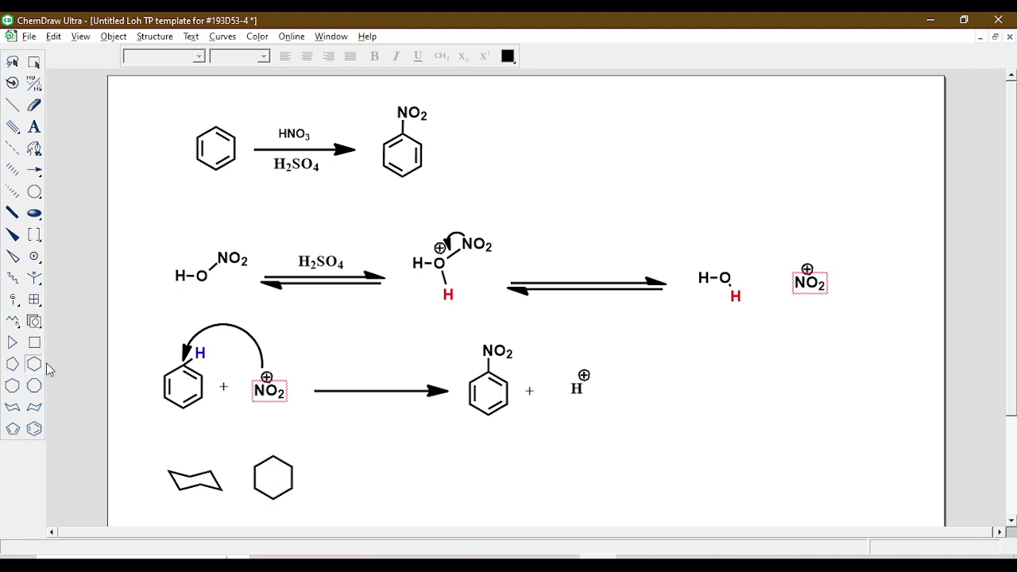
pyautogui.click(344, 476)
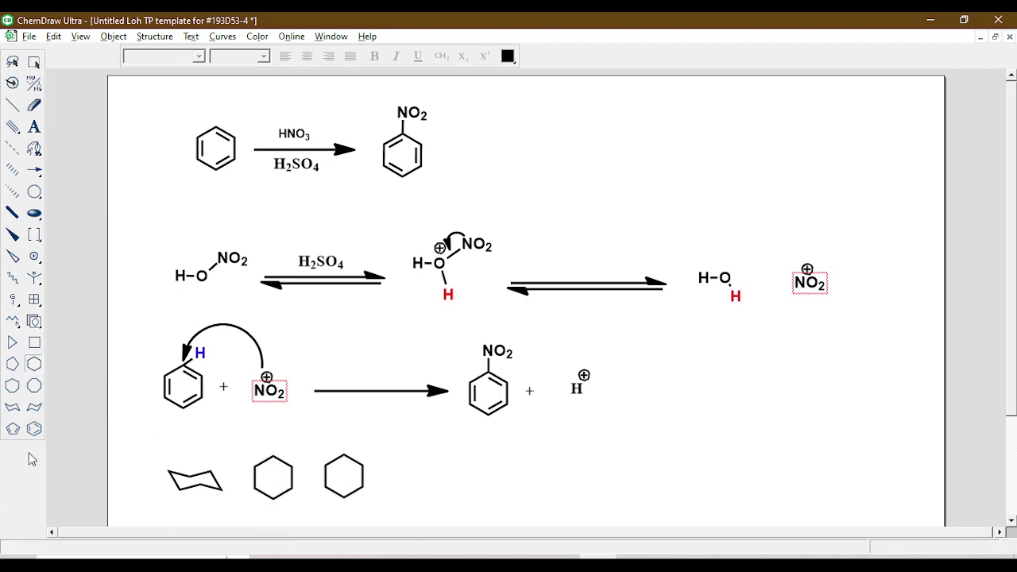
# - Browse the structure templates and place the five-ring tert-butyl calixarene from the Supramolecules set in the empty space beside the top nitration scheme
pyautogui.click(34, 321)
pyautogui.moveTo(116, 404)
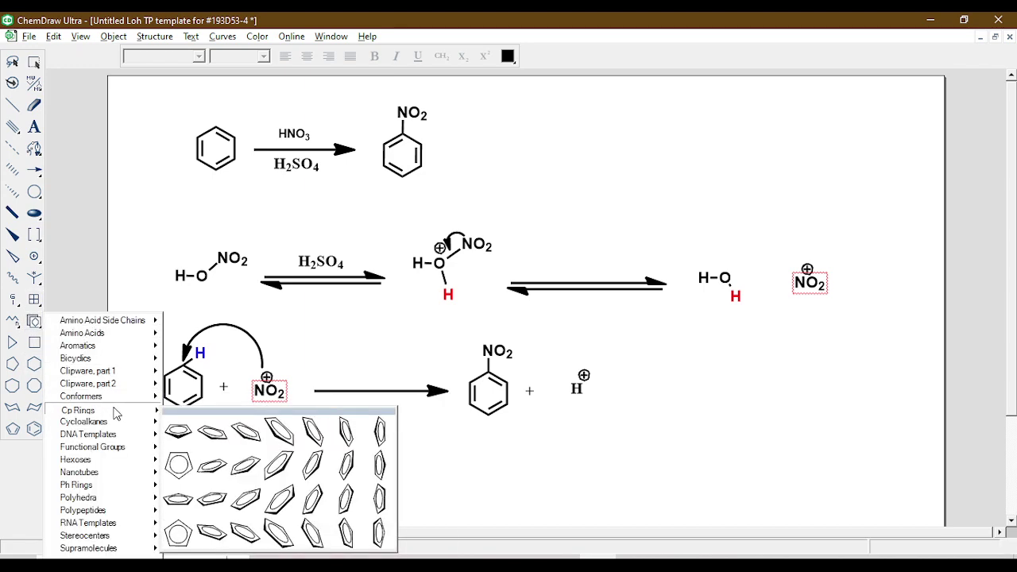
pyautogui.moveTo(114, 442)
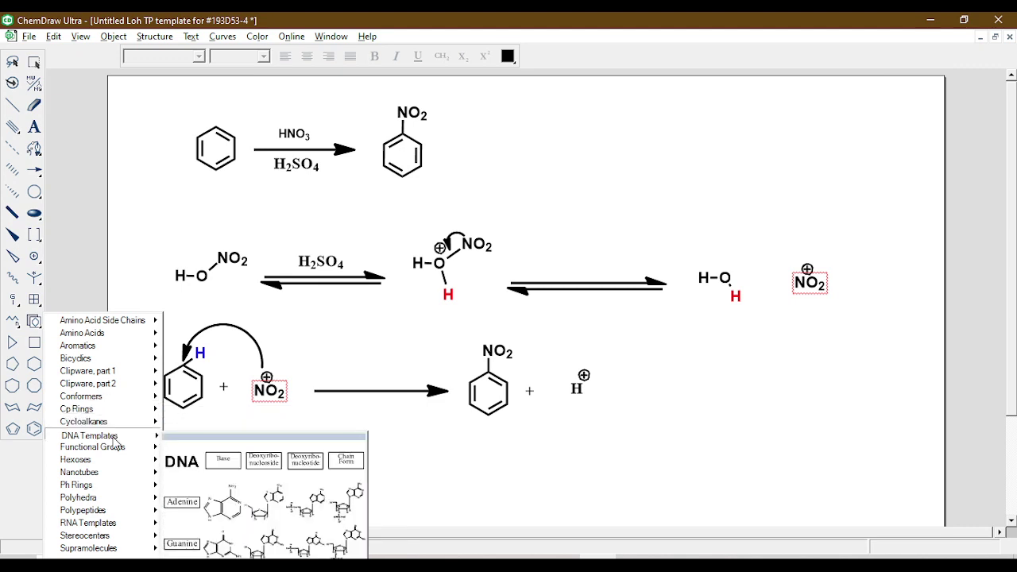
pyautogui.moveTo(117, 474)
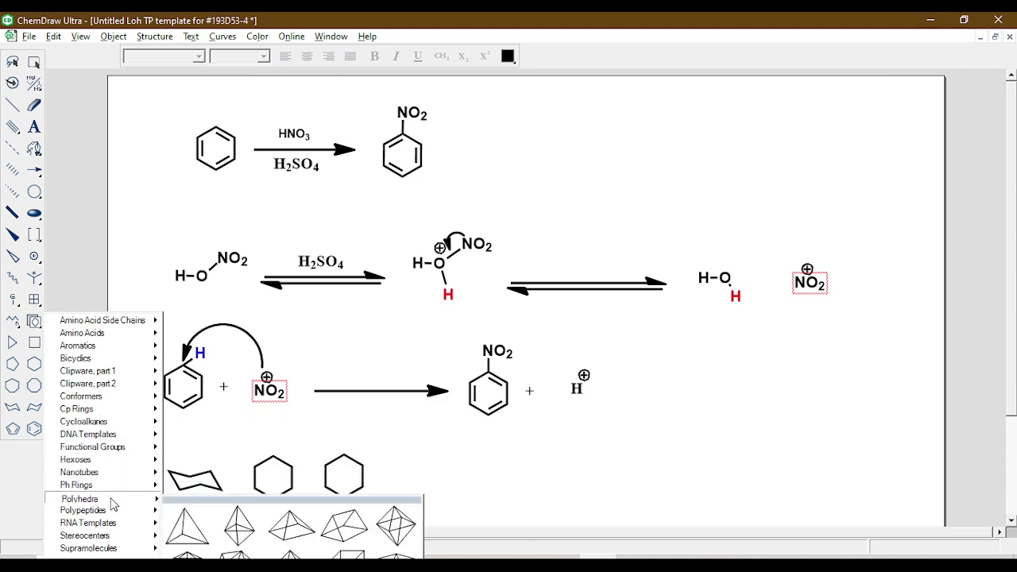
pyautogui.moveTo(111, 513)
pyautogui.moveTo(105, 539)
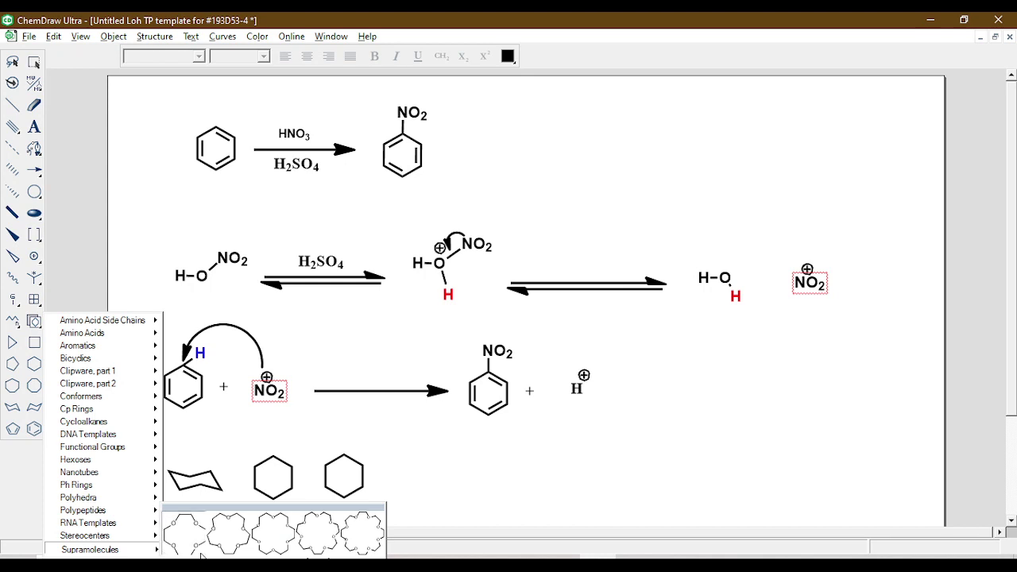
pyautogui.click(733, 148)
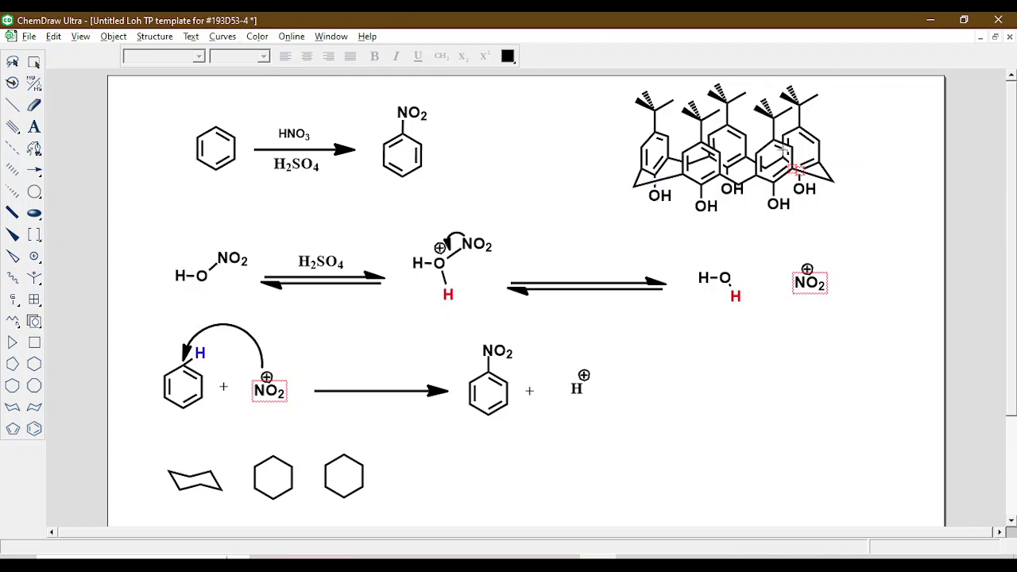
pyautogui.click(154, 37)
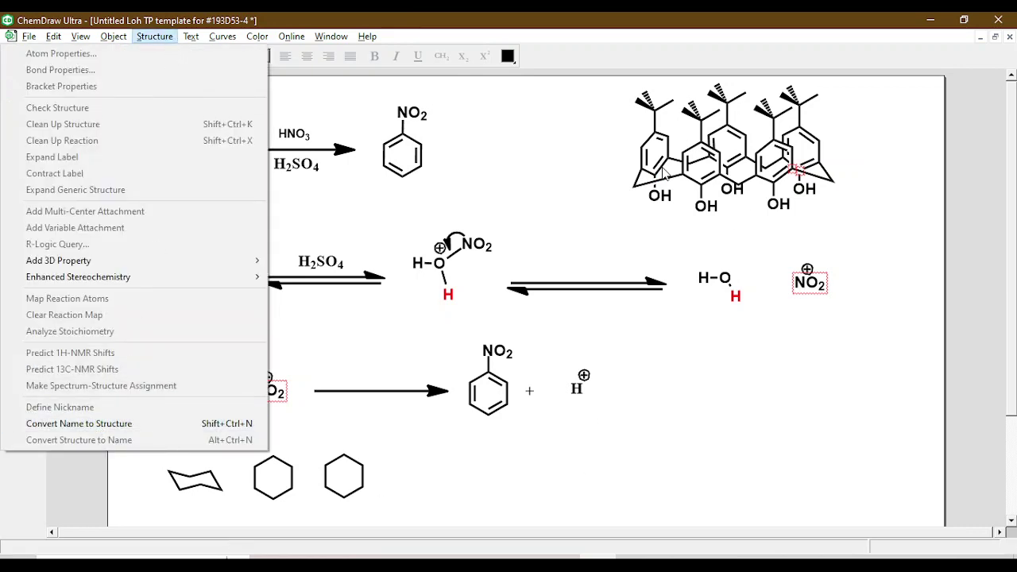
pyautogui.click(507, 220)
pyautogui.hotkey('ctrl', 'v')
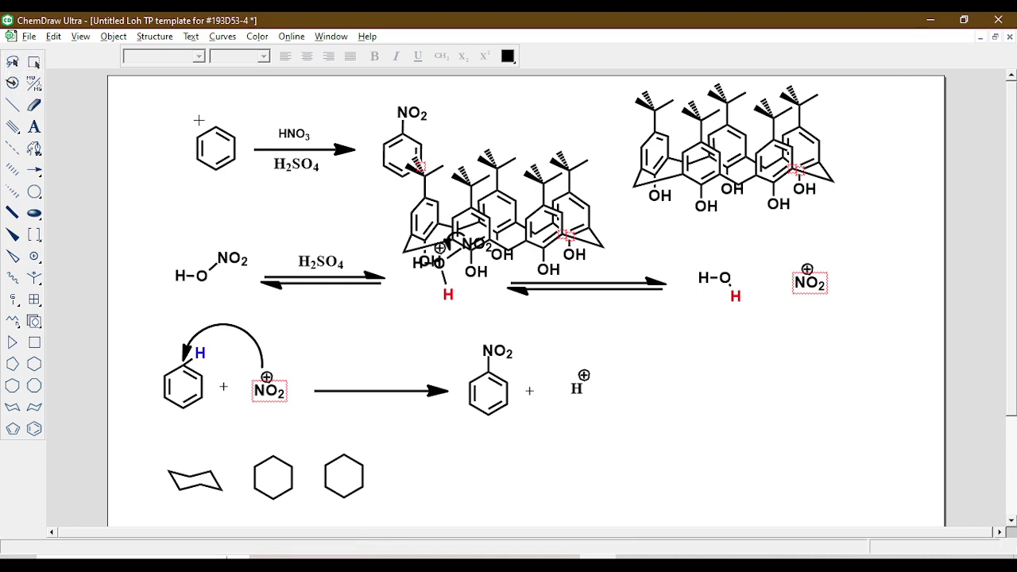
pyautogui.hotkey('ctrl', 'z')
# - Try to convert the selected calixarene structure to its chemical name, and delete the caption placed below it
pyautogui.click(11, 62)
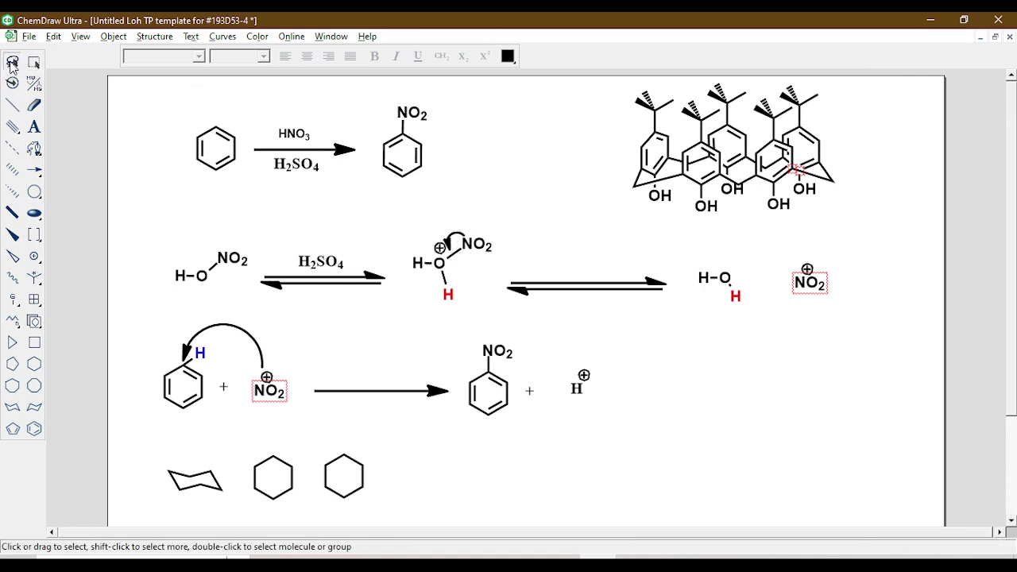
pyautogui.click(154, 37)
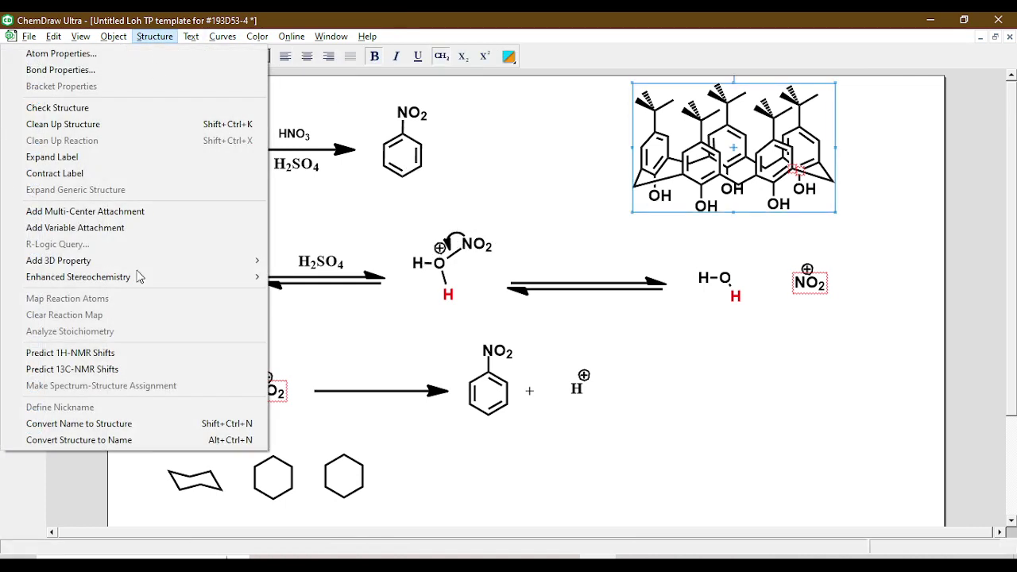
pyautogui.click(127, 439)
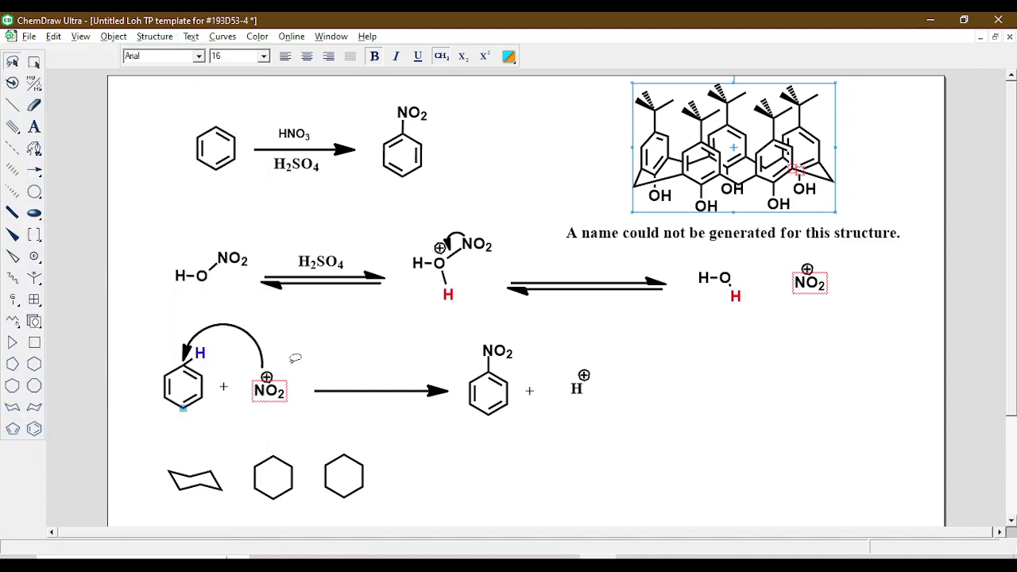
pyautogui.click(737, 232)
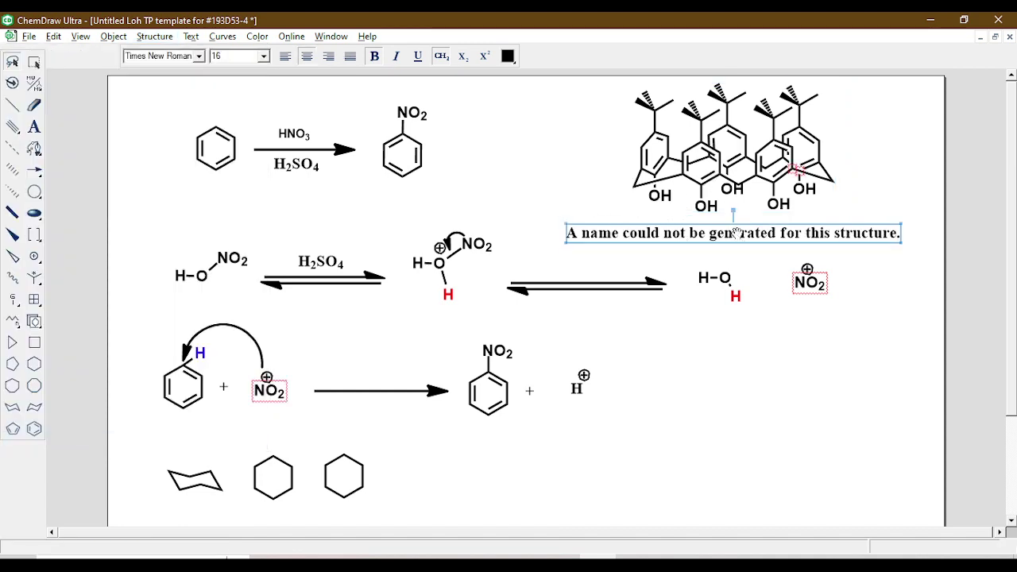
pyautogui.press('Delete')
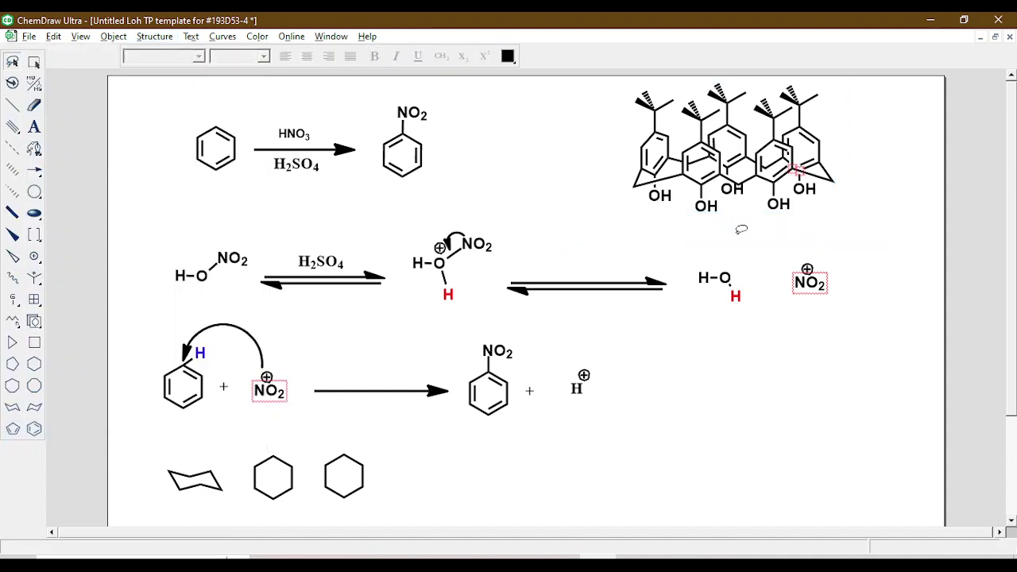
# - Select the entire calixarene structure beside the top nitration scheme
pyautogui.moveTo(588, 165)
pyautogui.mouseDown()
pyautogui.moveTo(840, 208)
pyautogui.moveTo(678, 46)
pyautogui.moveTo(567, 162)
pyautogui.moveTo(574, 170)
pyautogui.mouseUp()
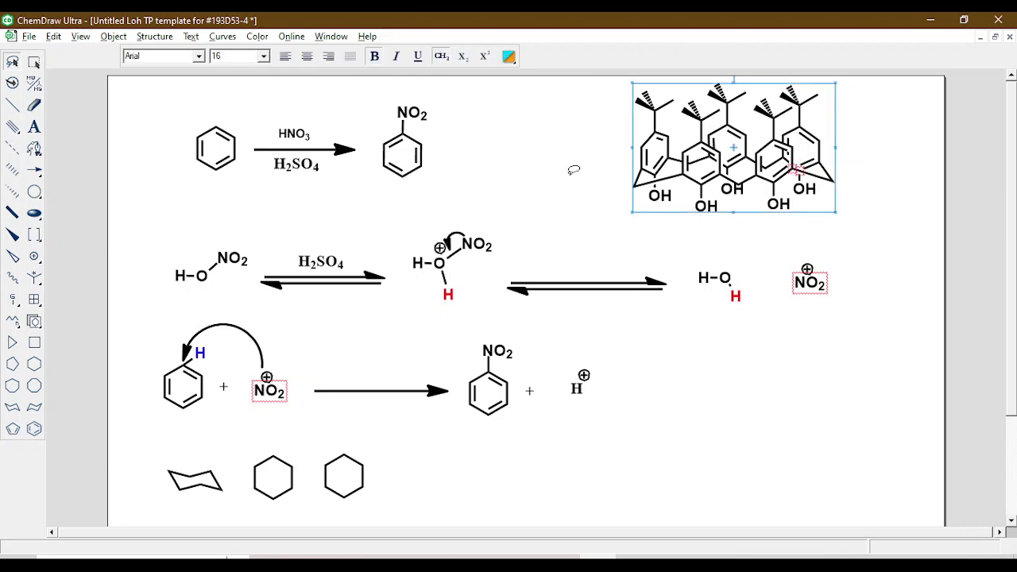